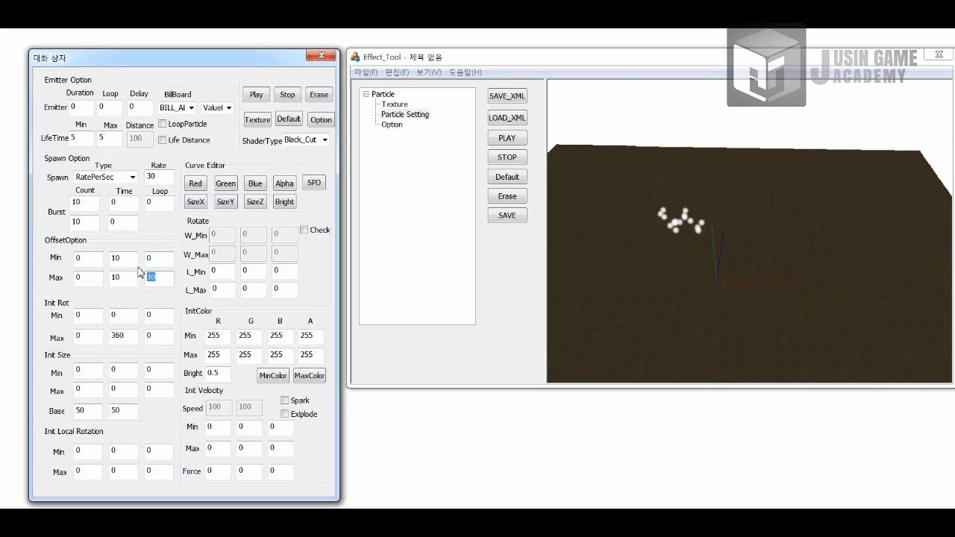
Step: Set the maximum Z offset to 100 and inspect the particle spread from a steeper angle
{"action": "type", "text": "00"}
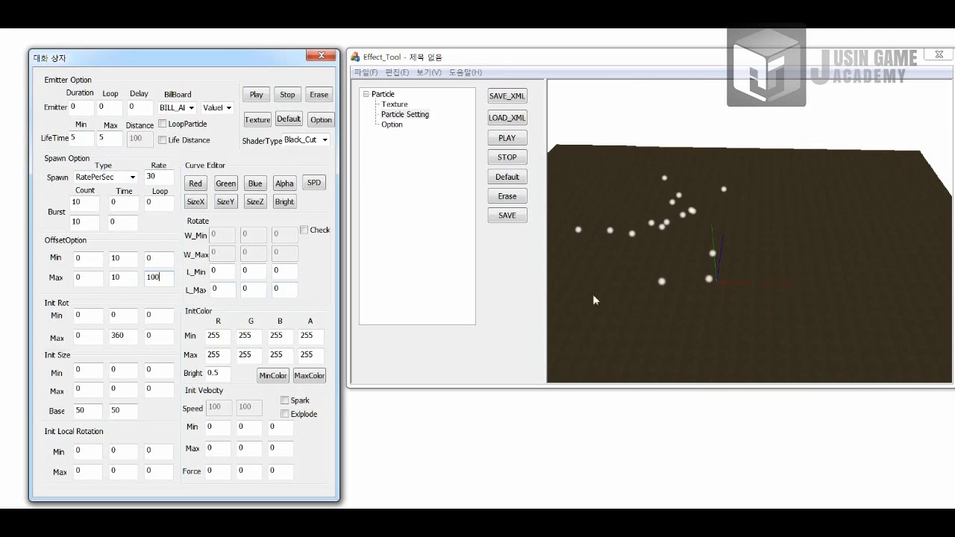
{"action": "middle_click_drag", "start_coordinate": [716, 248], "coordinate": [731, 297]}
{"action": "left_click_drag", "start_coordinate": [731, 296], "coordinate": [716, 298]}
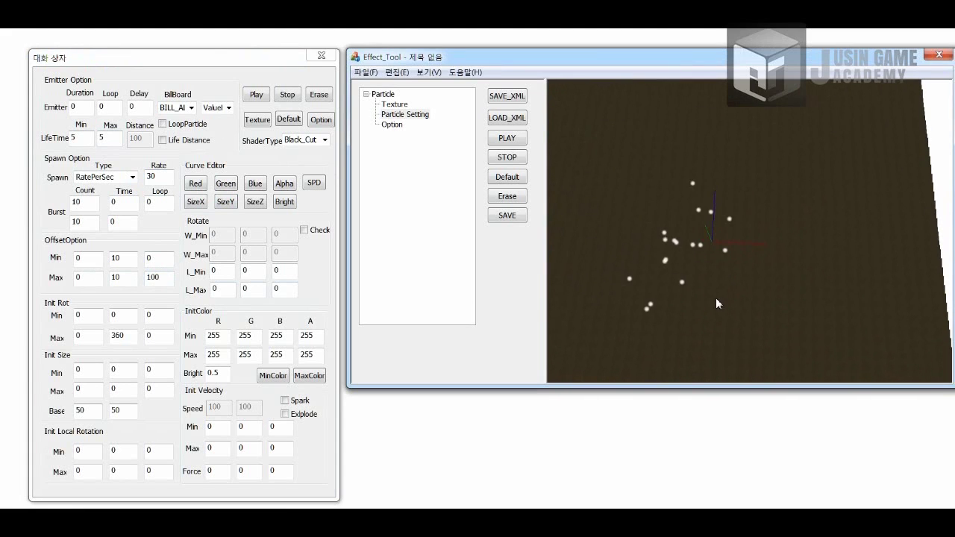
Step: Try a maximum Y offset of 100 and set it back to 10
{"action": "left_click", "coordinate": [132, 277]}
{"action": "type", "text": "0"}
{"action": "left_click_drag", "start_coordinate": [664, 254], "coordinate": [571, 229]}
{"action": "double_click", "coordinate": [120, 278]}
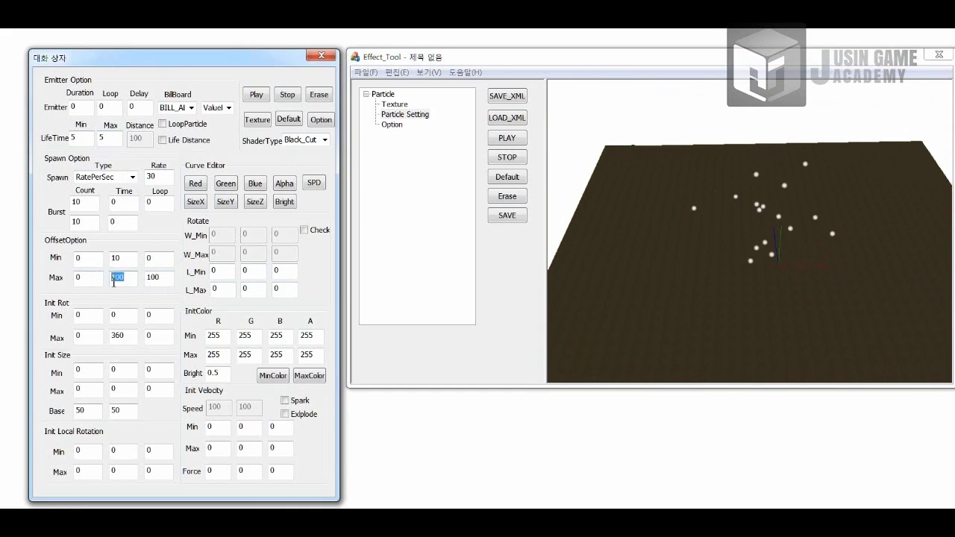
{"action": "type", "text": "10"}
Step: Try maximum Y initial rotations of 0 and 180, and restore the value to 360
{"action": "double_click", "coordinate": [123, 335]}
{"action": "left_click_drag", "start_coordinate": [806, 246], "coordinate": [798, 264]}
{"action": "left_click_drag", "start_coordinate": [128, 337], "coordinate": [100, 341]}
{"action": "type", "text": "0"}
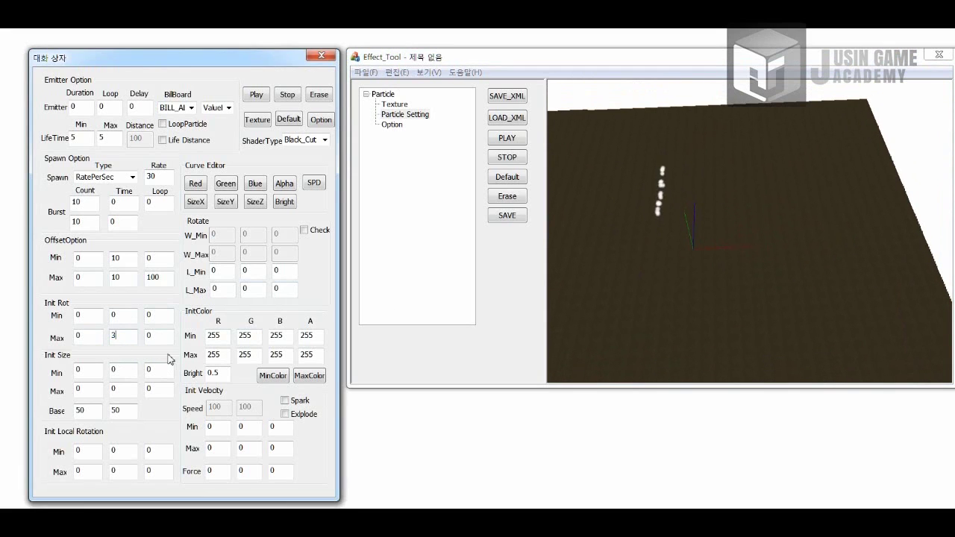
{"action": "double_click", "coordinate": [122, 336]}
{"action": "type", "text": "180"}
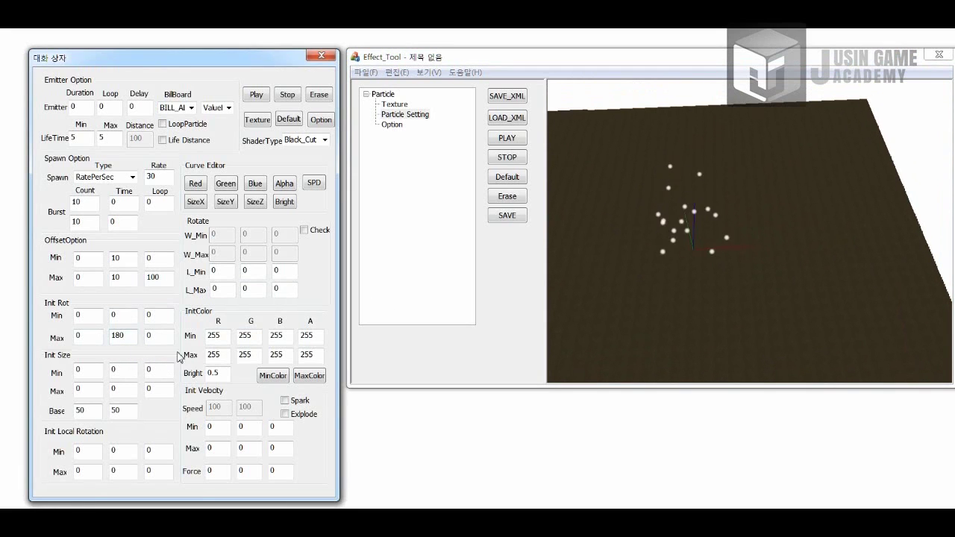
{"action": "double_click", "coordinate": [129, 336]}
{"action": "type", "text": "360"}
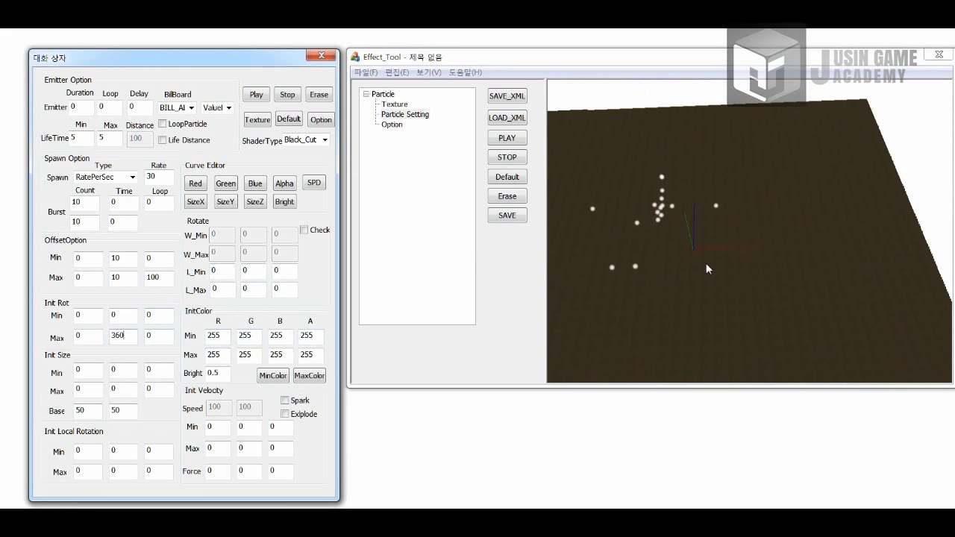
Step: Try a second base size value of 150 and return it to 50
{"action": "left_click_drag", "start_coordinate": [695, 259], "coordinate": [727, 256]}
{"action": "left_click", "coordinate": [111, 412]}
{"action": "type", "text": "1"}
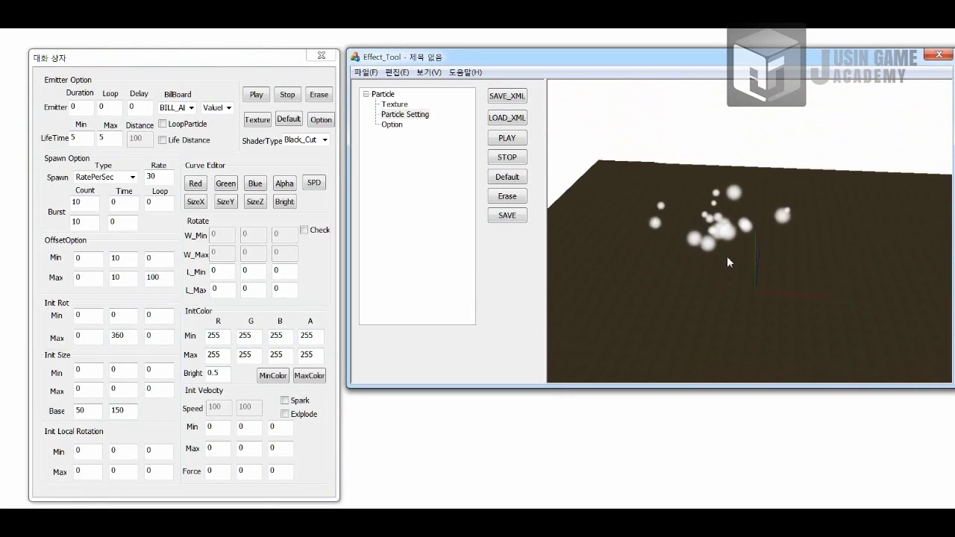
{"action": "left_click", "coordinate": [123, 410]}
{"action": "double_click", "coordinate": [119, 411]}
{"action": "type", "text": "50"}
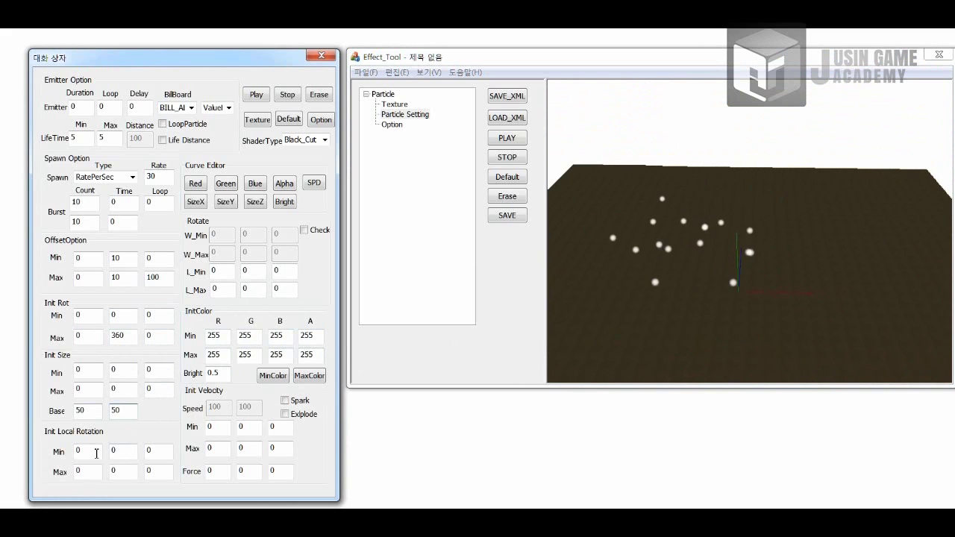
Step: Set both the minimum and maximum Y initial local rotation to 180 and inspect the particles' orientation
{"action": "double_click", "coordinate": [94, 452]}
{"action": "double_click", "coordinate": [113, 450]}
{"action": "type", "text": "180"}
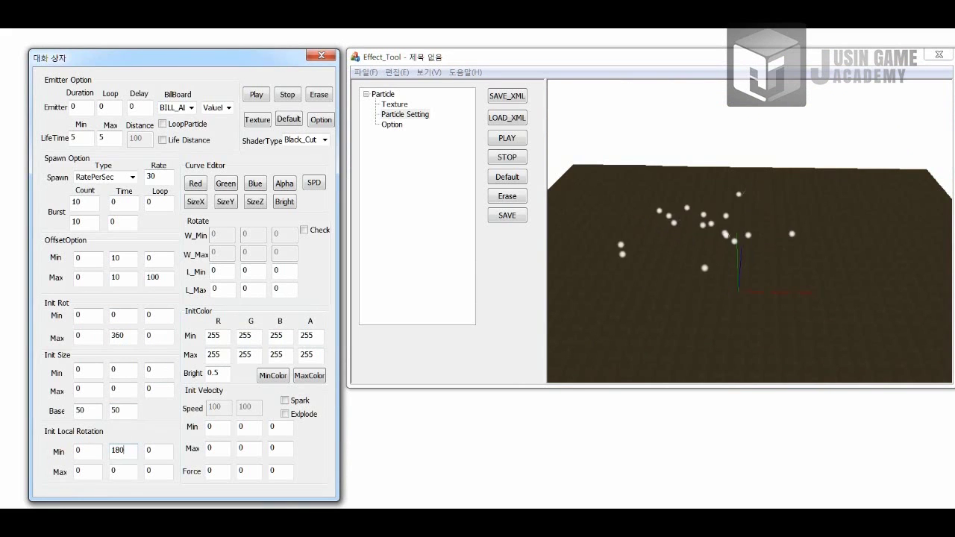
{"action": "left_click", "coordinate": [120, 471]}
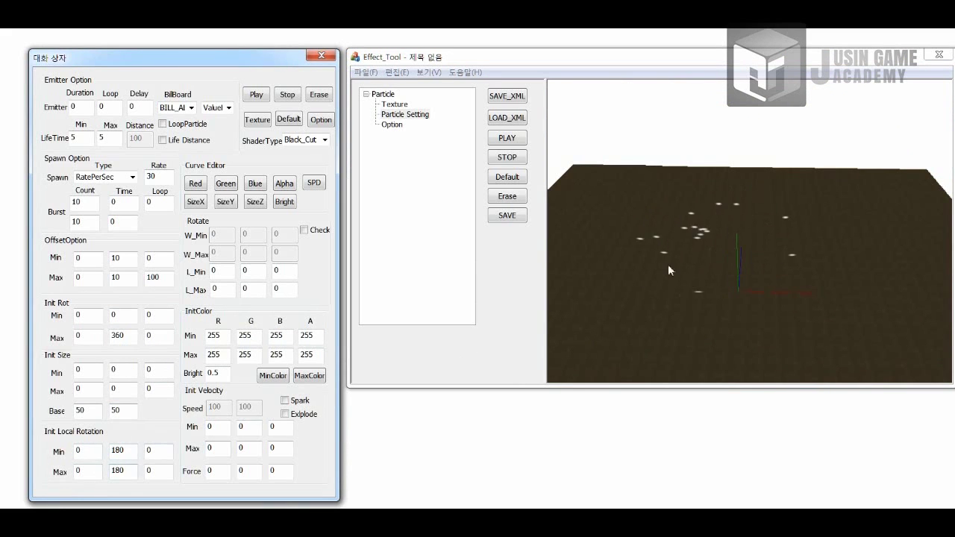
{"action": "mouse_move", "coordinate": [669, 265]}
{"action": "middle_mouse_down"}
{"action": "mouse_move", "coordinate": [694, 253]}
{"action": "mouse_move", "coordinate": [562, 242]}
{"action": "mouse_move", "coordinate": [674, 273]}
{"action": "middle_mouse_up"}
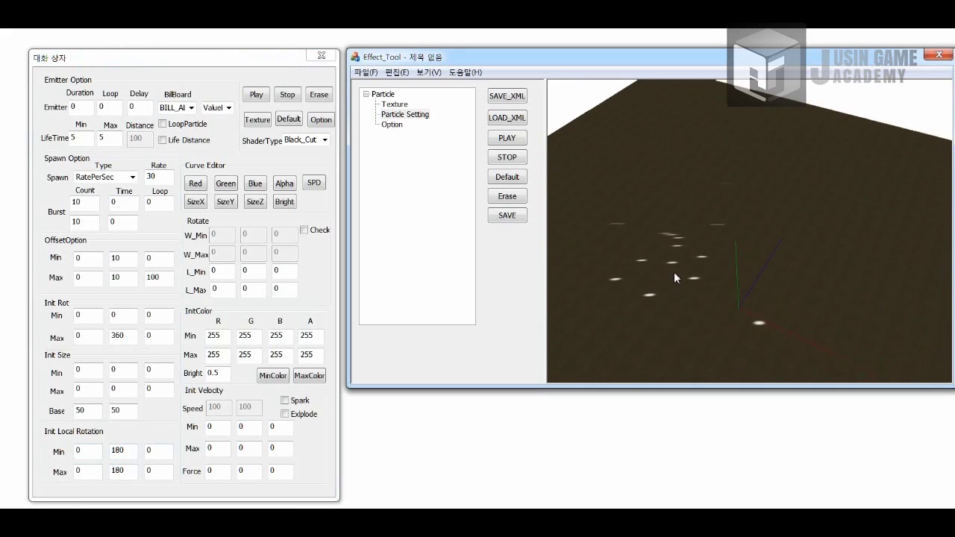
Step: Reset the maximum and minimum Y initial local rotation to 0
{"action": "left_click_drag", "start_coordinate": [128, 471], "coordinate": [100, 471]}
{"action": "type", "text": "0"}
{"action": "double_click", "coordinate": [122, 452]}
{"action": "type", "text": "0"}
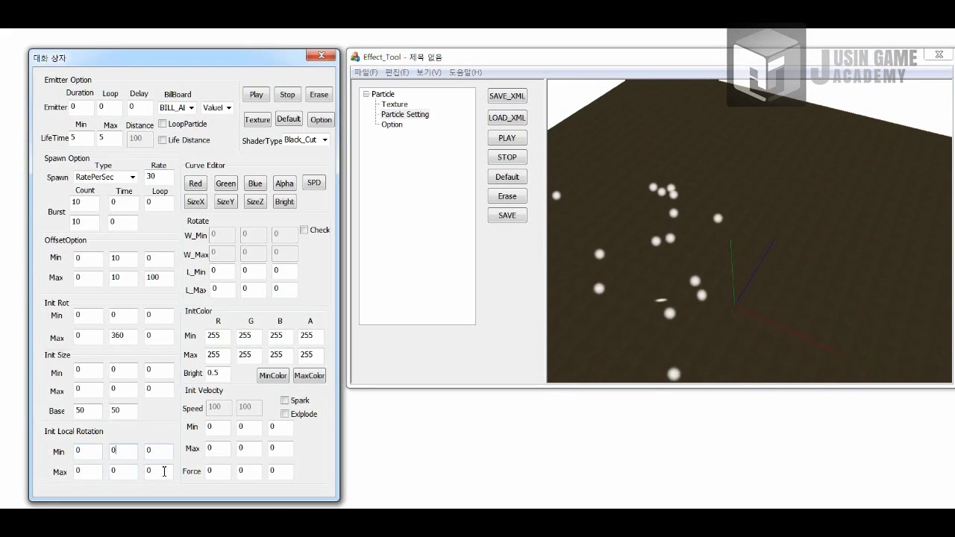
Step: Set both the maximum and minimum Z initial local rotation to 90 and inspect the particles from another angle
{"action": "double_click", "coordinate": [161, 471]}
{"action": "type", "text": "90"}
{"action": "double_click", "coordinate": [159, 450]}
{"action": "type", "text": "90"}
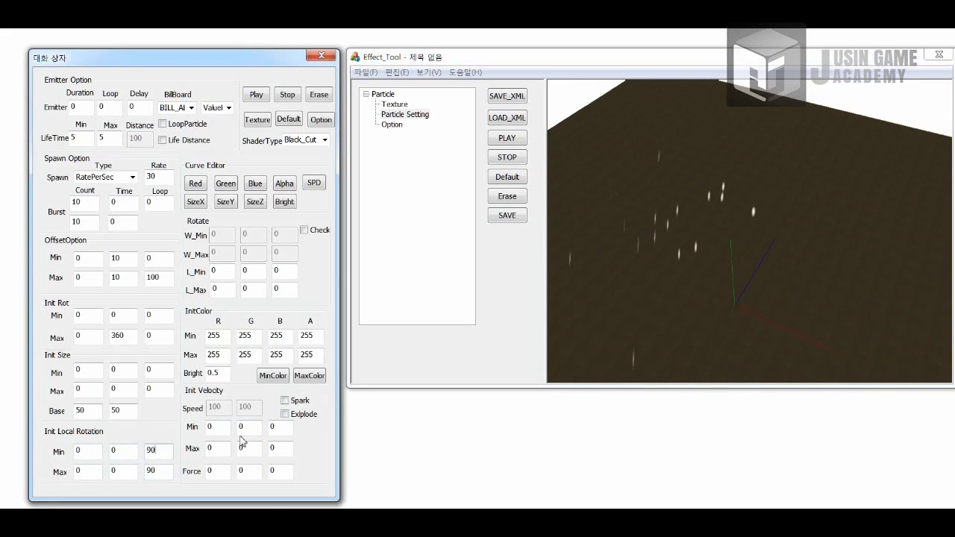
{"action": "middle_click_drag", "start_coordinate": [666, 322], "coordinate": [720, 317]}
Step: Reset the minimum and maximum Z initial local rotation to 0
{"action": "left_click_drag", "start_coordinate": [160, 452], "coordinate": [124, 453]}
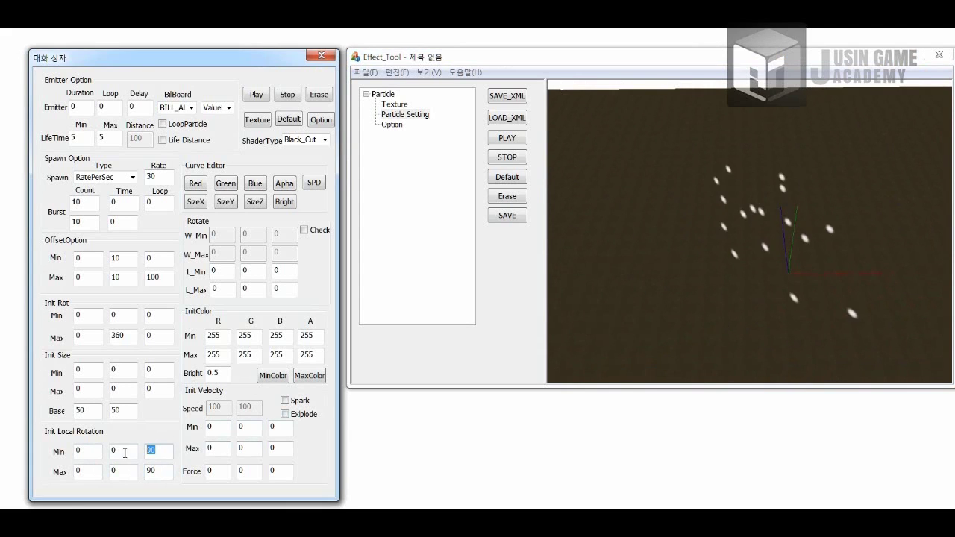
{"action": "type", "text": "0"}
{"action": "double_click", "coordinate": [159, 471]}
{"action": "type", "text": "0"}
Step: Stop the effect, change the spawn type to Burst and play it
{"action": "left_click", "coordinate": [287, 95]}
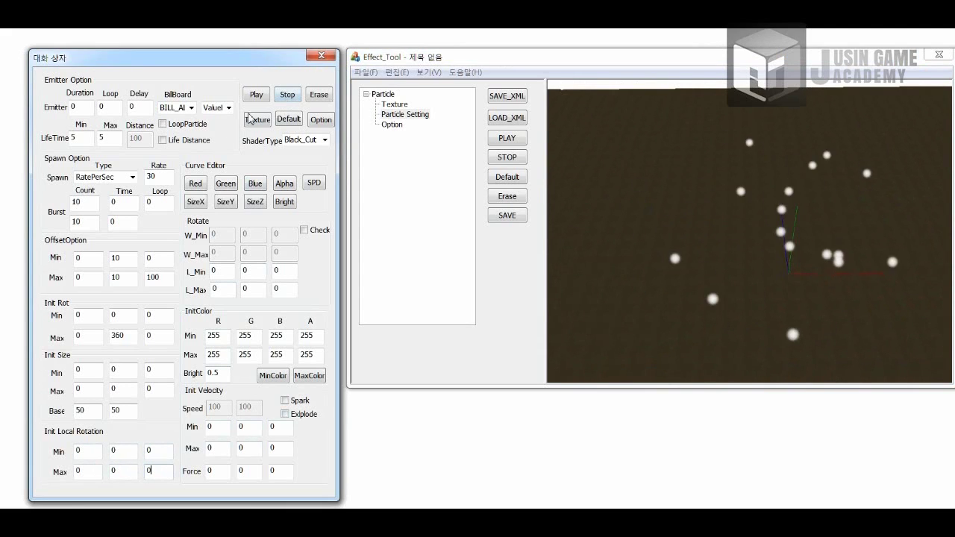
{"action": "left_click", "coordinate": [104, 177]}
{"action": "left_click", "coordinate": [105, 194]}
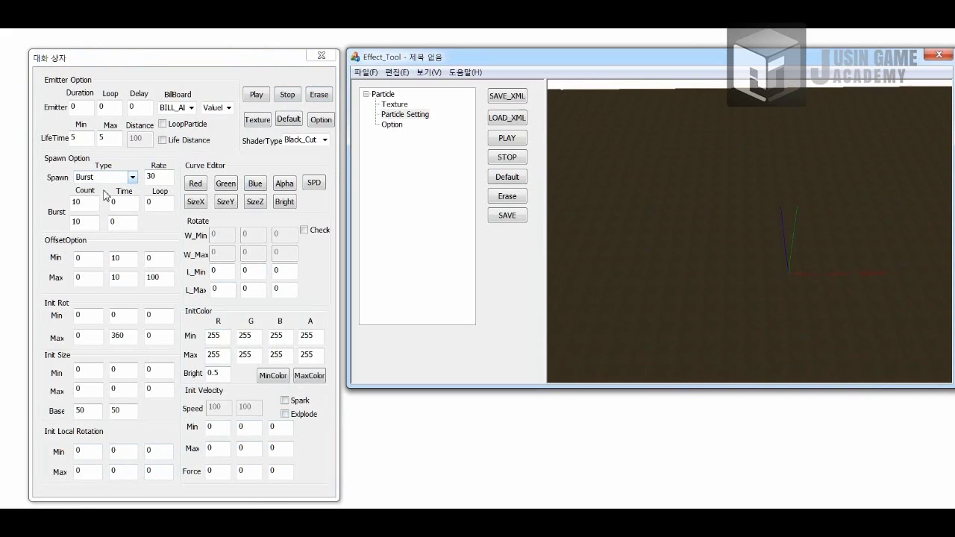
{"action": "left_click", "coordinate": [256, 94]}
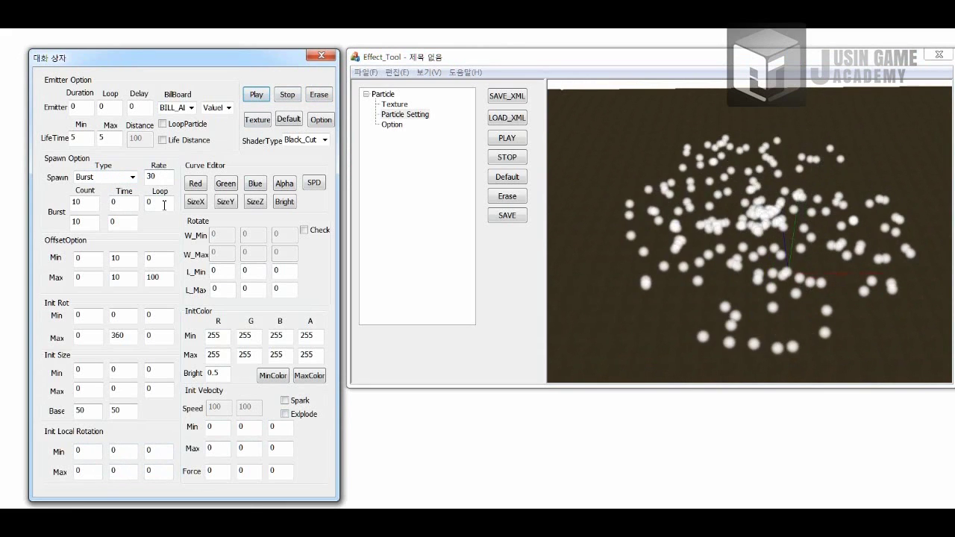
Step: Set the burst loop to 1 and play the effect
{"action": "double_click", "coordinate": [158, 202]}
{"action": "type", "text": "1"}
{"action": "left_click", "coordinate": [258, 94]}
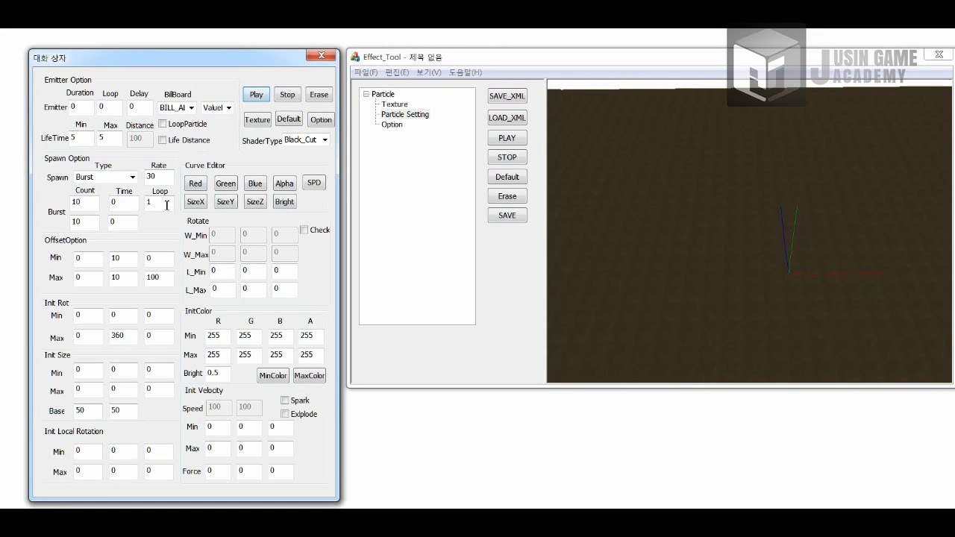
Step: Set both burst times to 5 and the burst loop to 3, and play the effect
{"action": "left_click", "coordinate": [255, 102]}
{"action": "left_click", "coordinate": [256, 95]}
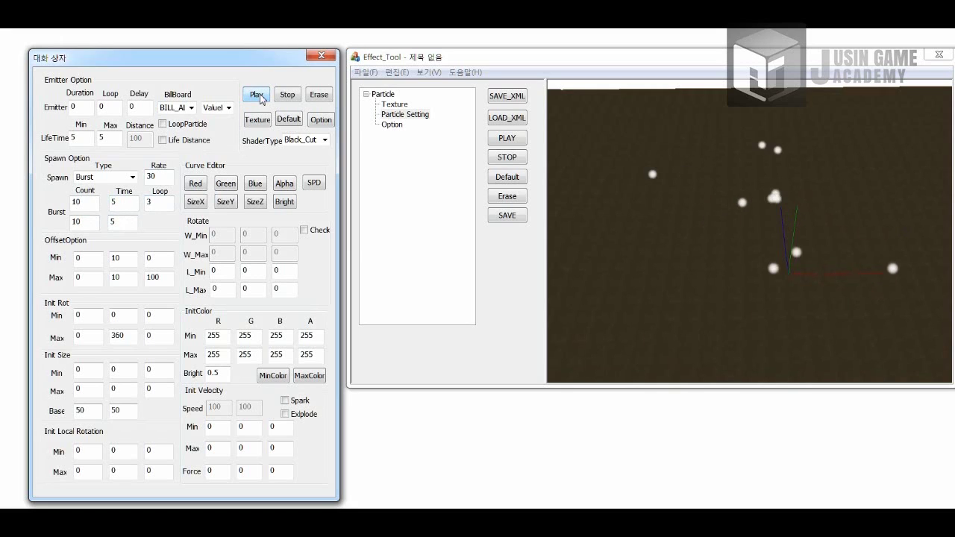
{"action": "left_click", "coordinate": [256, 94]}
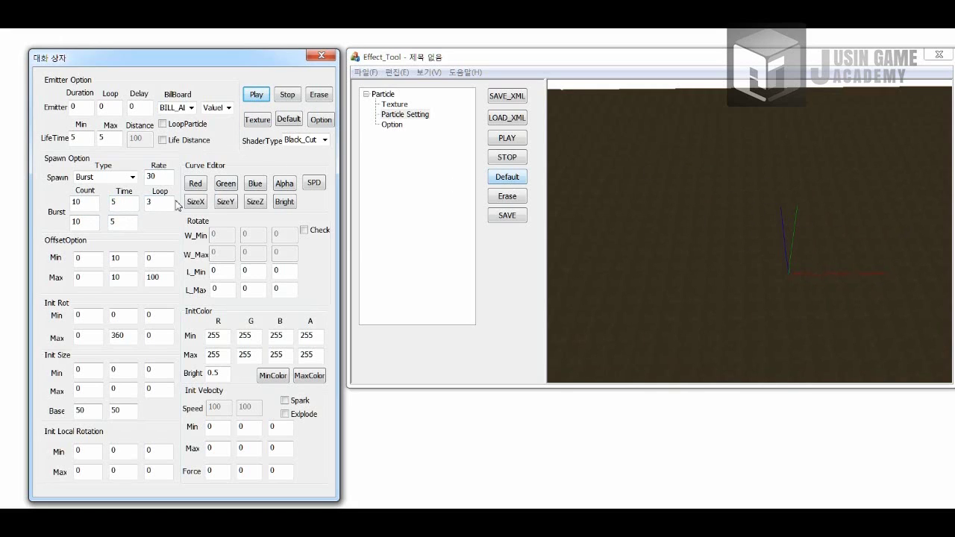
Step: Set the burst counts to 5 and 50 and play the effect repeatedly
{"action": "left_click", "coordinate": [256, 98]}
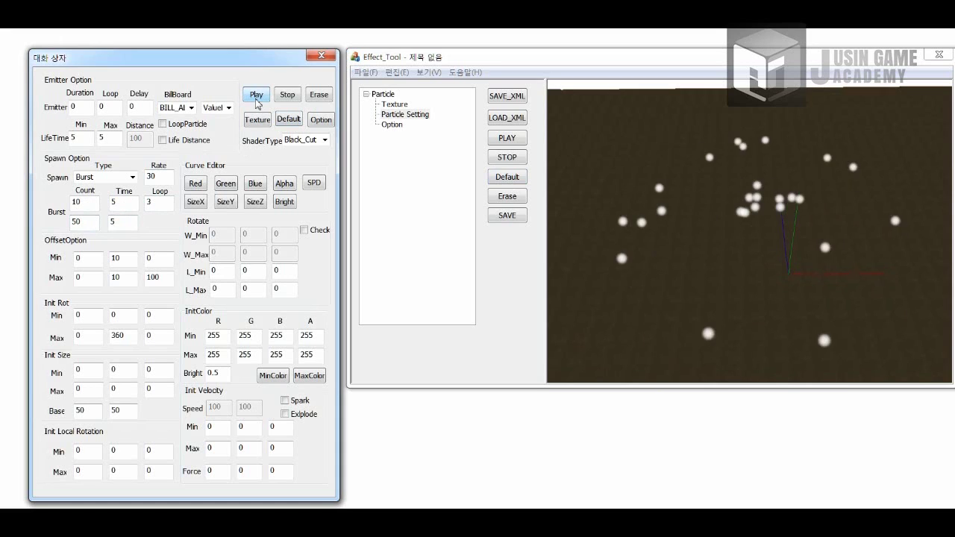
{"action": "left_click", "coordinate": [258, 98]}
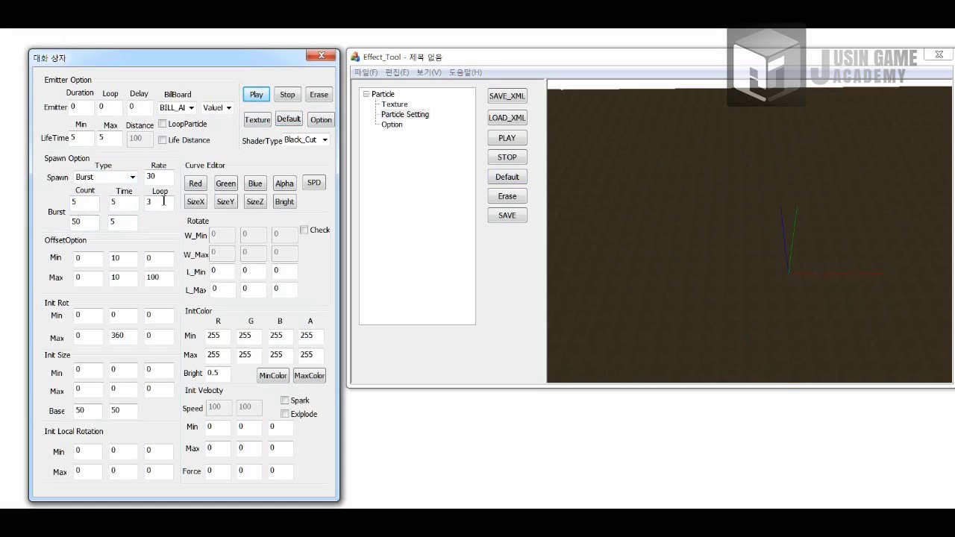
{"action": "left_click", "coordinate": [258, 102]}
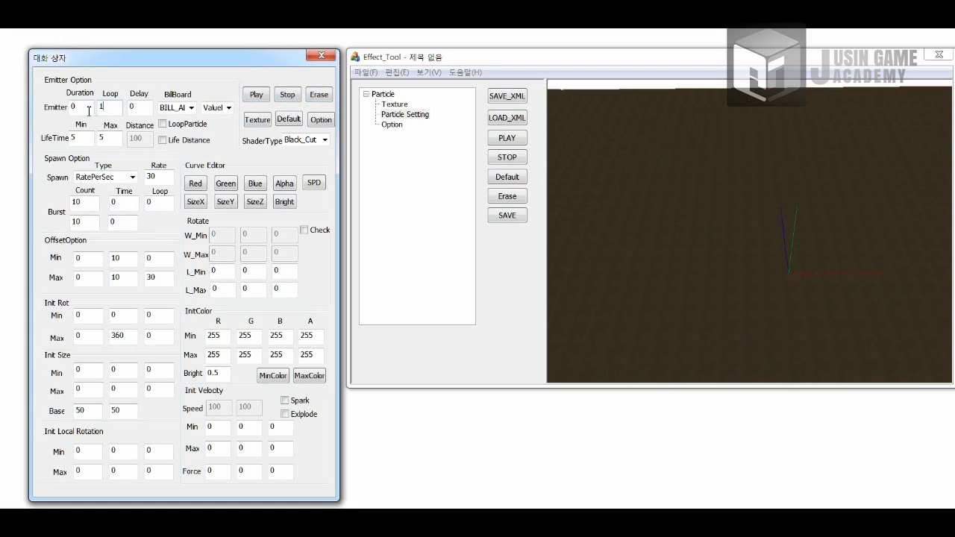
Step: Set the emitter duration and loop to 2 with RatePerSec spawning, play the effect and stop it
{"action": "left_click", "coordinate": [263, 97]}
{"action": "left_click", "coordinate": [258, 98]}
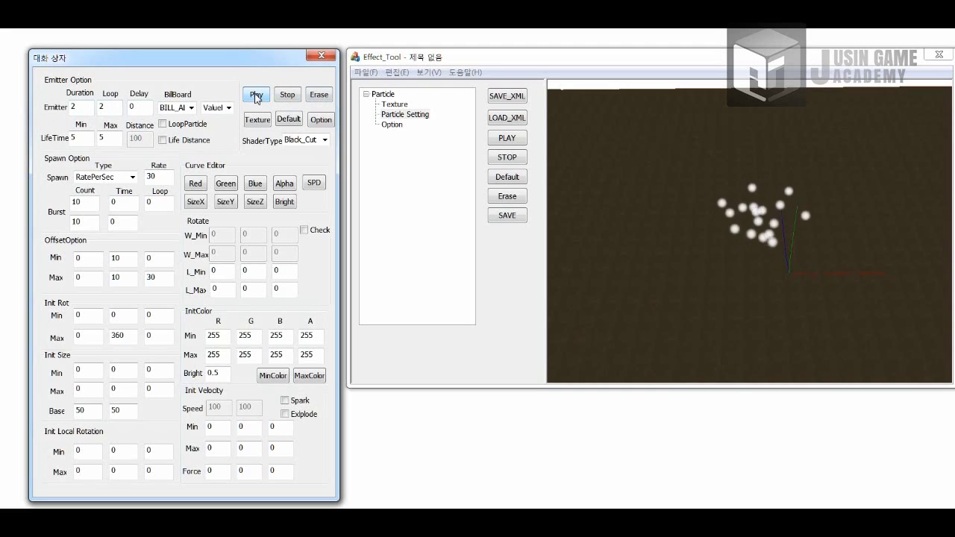
{"action": "left_click", "coordinate": [278, 98]}
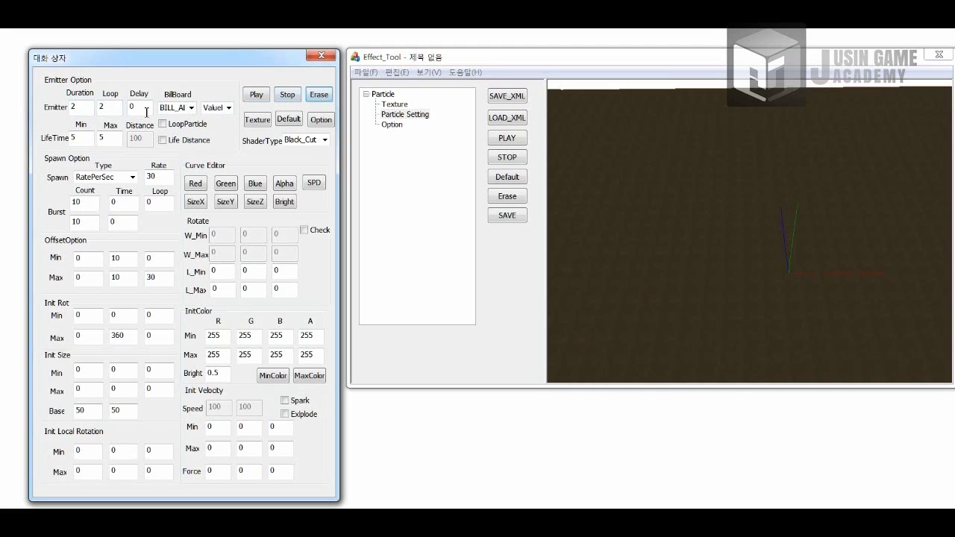
Step: Play the emitter with a delay of 5 and again with a delay of 10, stopping it each time
{"action": "left_click", "coordinate": [257, 95]}
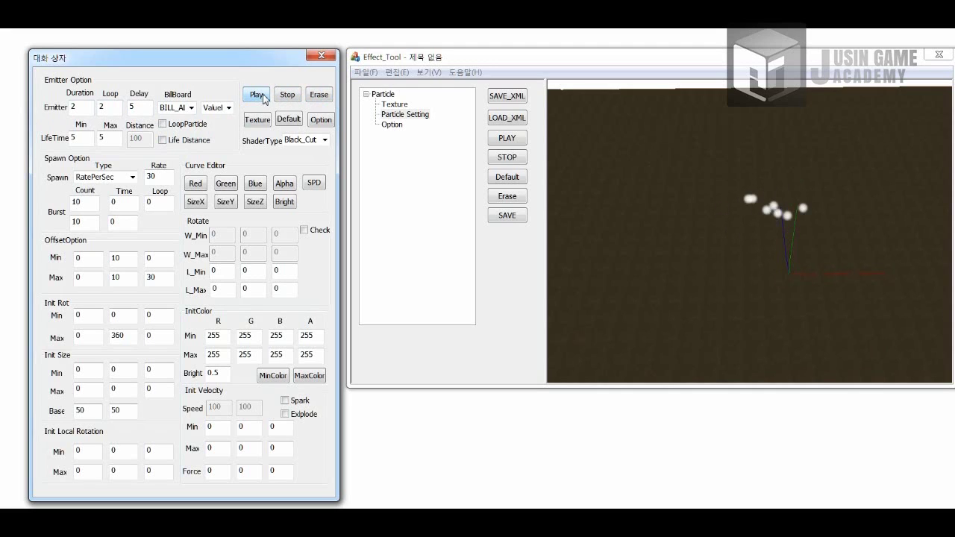
{"action": "left_click", "coordinate": [287, 94]}
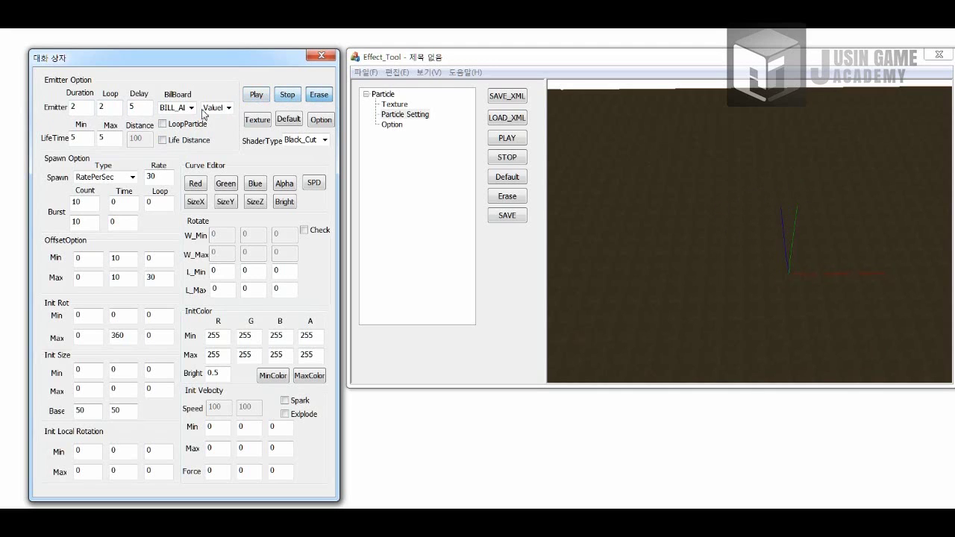
{"action": "left_click", "coordinate": [258, 97]}
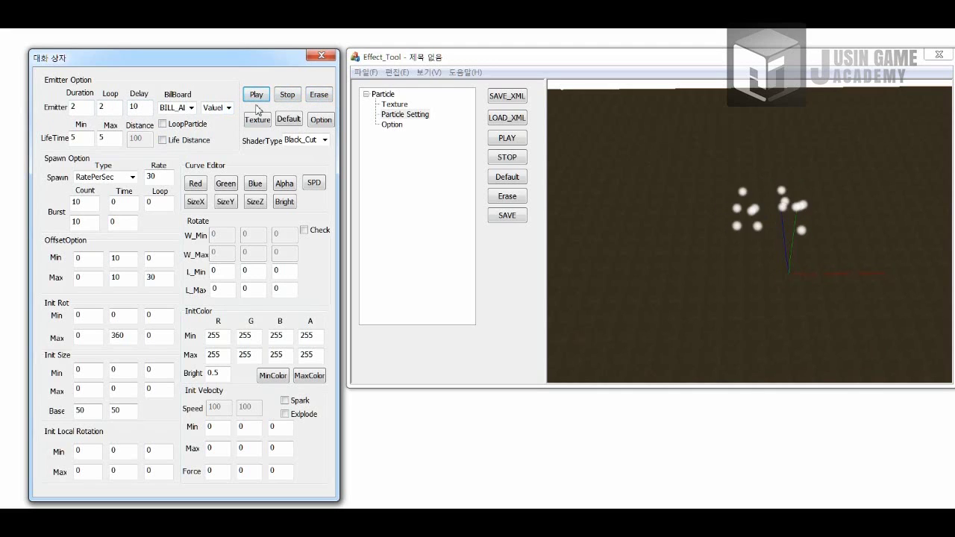
{"action": "left_click", "coordinate": [288, 97]}
Step: Set the minimum initial color to black, play the effect and erase the particles
{"action": "left_click", "coordinate": [276, 376]}
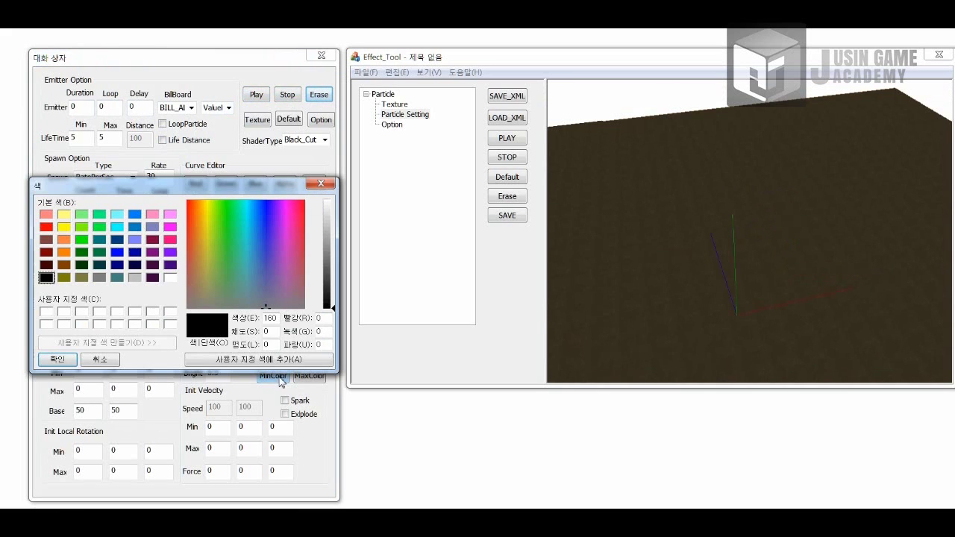
{"action": "left_click", "coordinate": [57, 359]}
{"action": "left_click", "coordinate": [257, 96]}
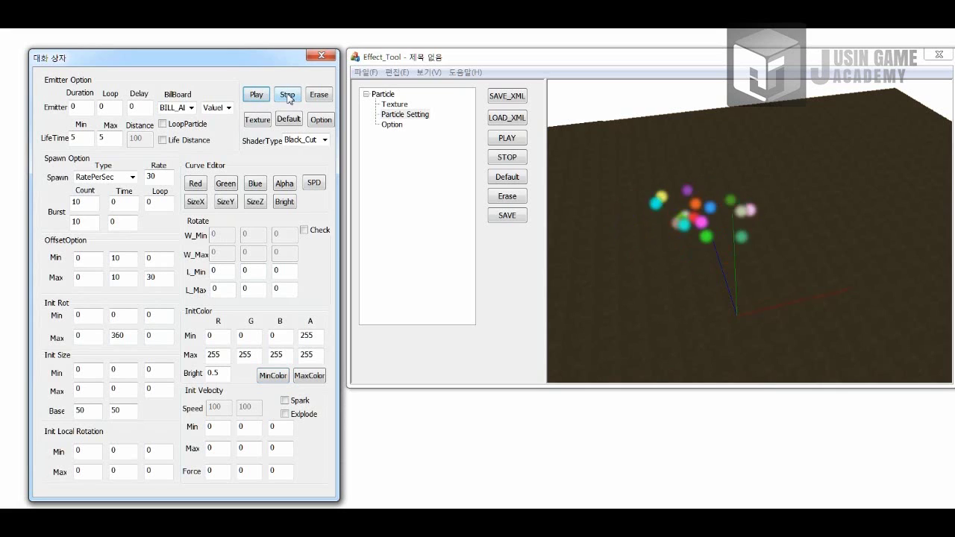
{"action": "left_click", "coordinate": [317, 95]}
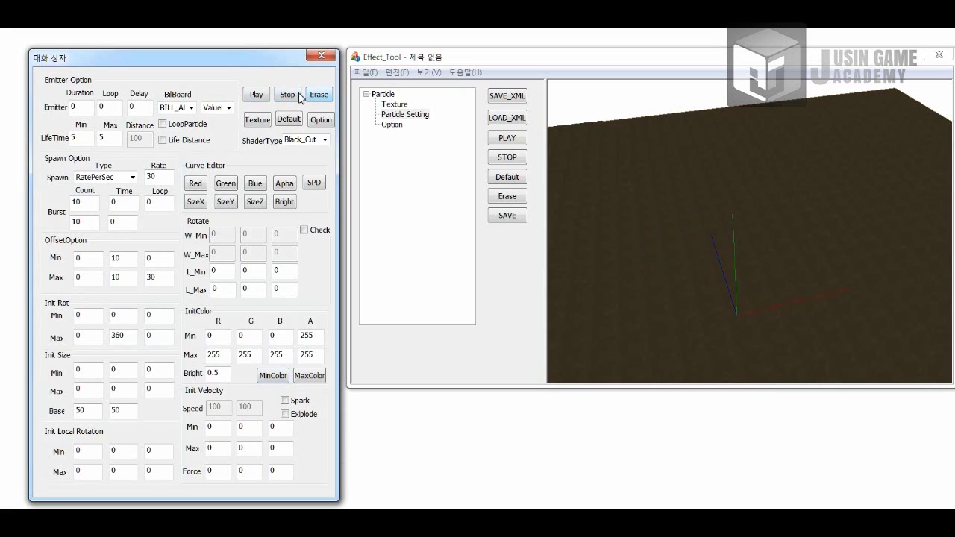
Step: Set the minimum initial color to light orange (255, 128, 64)
{"action": "left_click", "coordinate": [263, 376]}
{"action": "left_click", "coordinate": [65, 239]}
{"action": "left_click", "coordinate": [57, 359]}
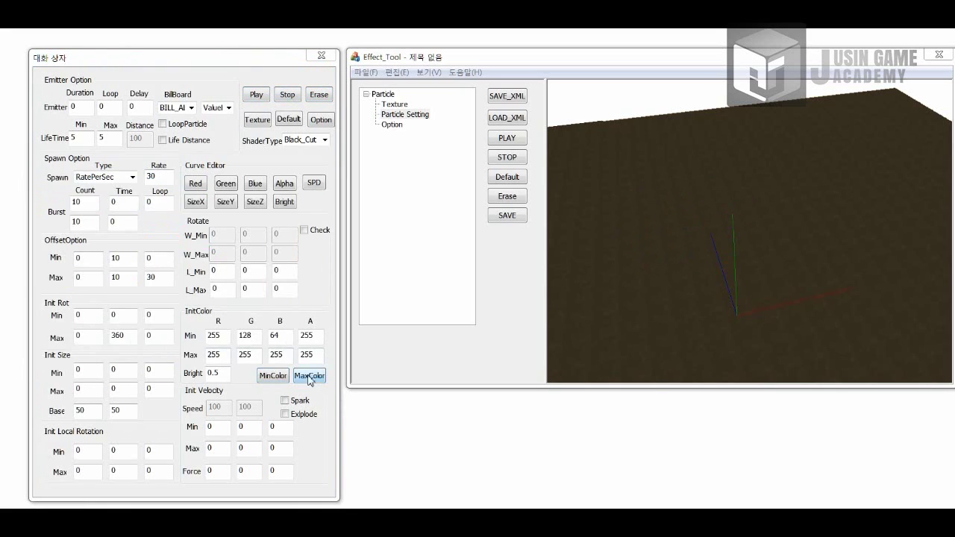
Step: Set the minimum initial color to orange (255, 128, 0) and the maximum to 255, 128, 255
{"action": "left_click", "coordinate": [273, 375]}
{"action": "left_click", "coordinate": [46, 227]}
{"action": "left_click", "coordinate": [66, 252]}
{"action": "left_click", "coordinate": [60, 360]}
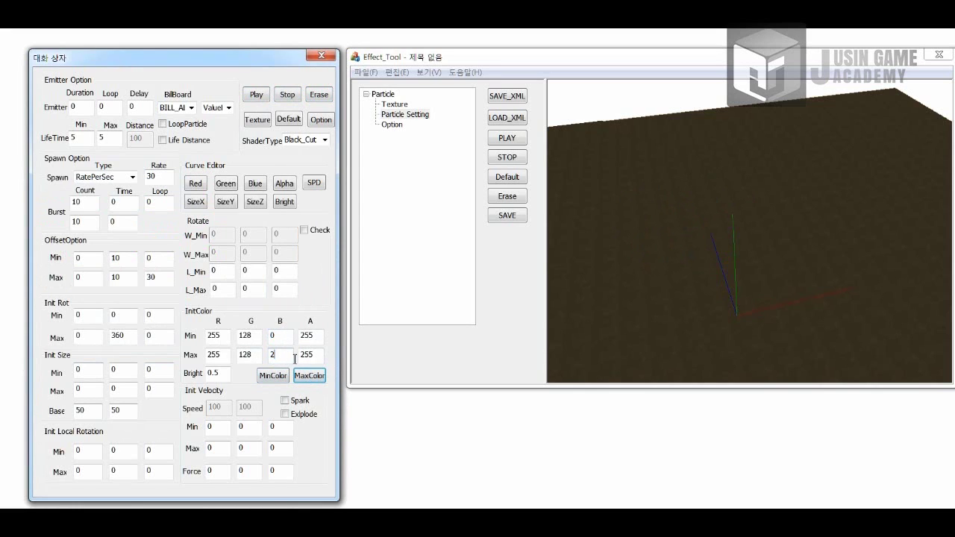
Step: Play the effect and set the maximum initial color's blue value to 0
{"action": "left_click", "coordinate": [256, 94]}
{"action": "double_click", "coordinate": [280, 354]}
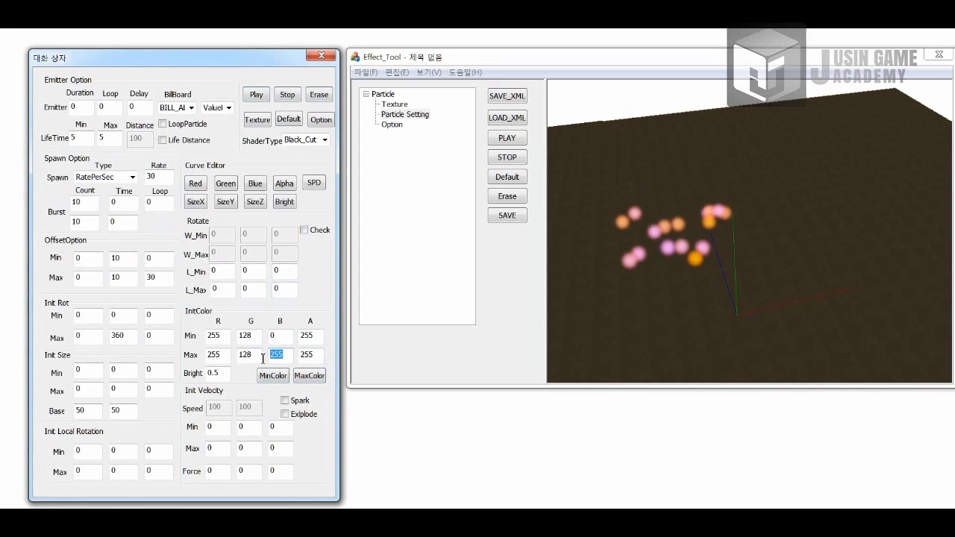
{"action": "type", "text": "0"}
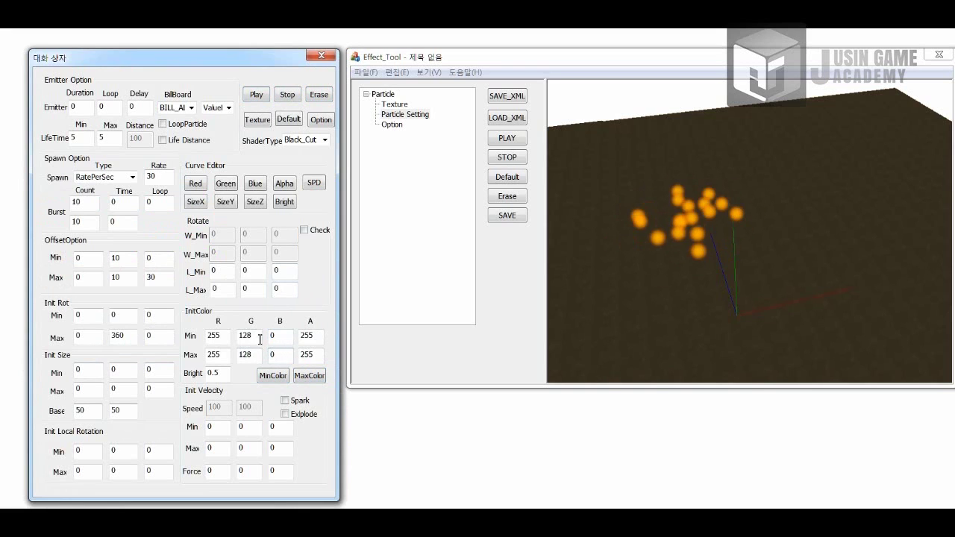
Step: Set the green value of both the minimum and maximum initial color to 0
{"action": "double_click", "coordinate": [249, 336]}
{"action": "type", "text": "0"}
{"action": "double_click", "coordinate": [248, 355]}
{"action": "type", "text": "0"}
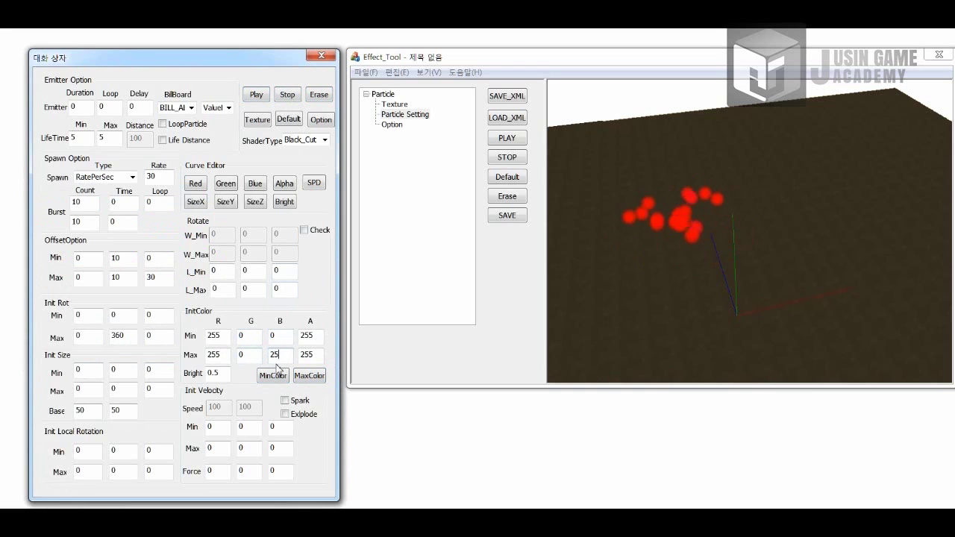
Step: Set the maximum initial color's blue and green values to 255 and erase the particles
{"action": "double_click", "coordinate": [280, 355]}
{"action": "type", "text": "255"}
{"action": "double_click", "coordinate": [248, 354]}
{"action": "type", "text": "255"}
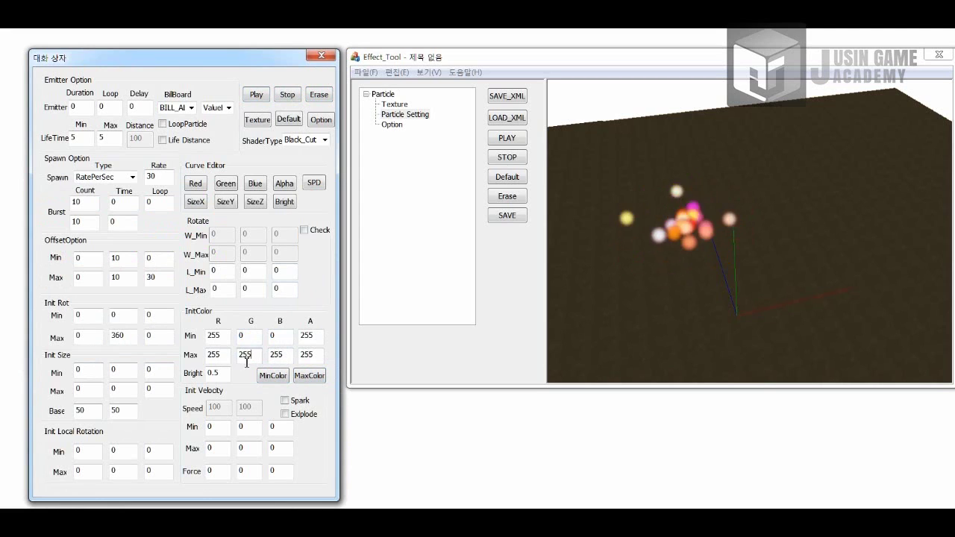
{"action": "left_click", "coordinate": [318, 94]}
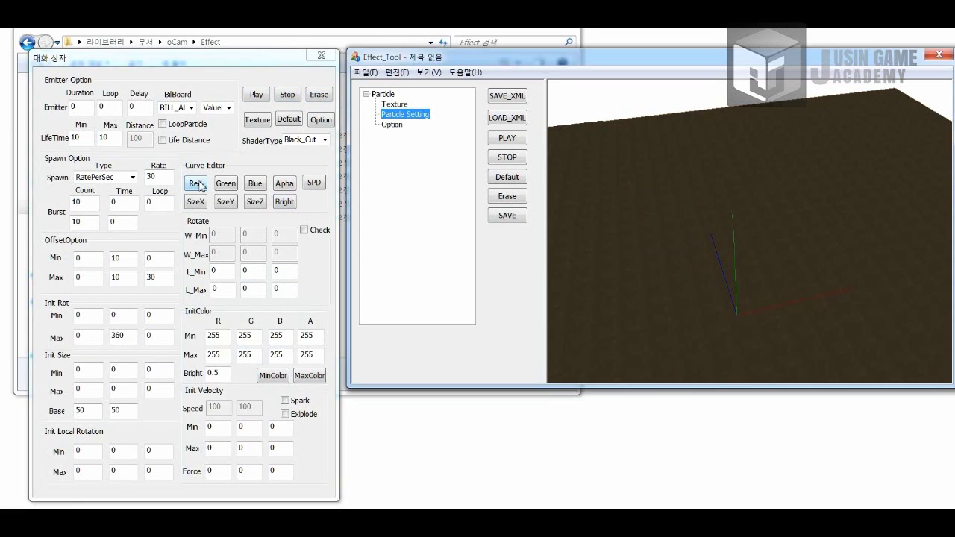
Step: Give the Red curve the points 20/125, 60/255 and 100/0, then play the effect and stop it
{"action": "left_click", "coordinate": [198, 184]}
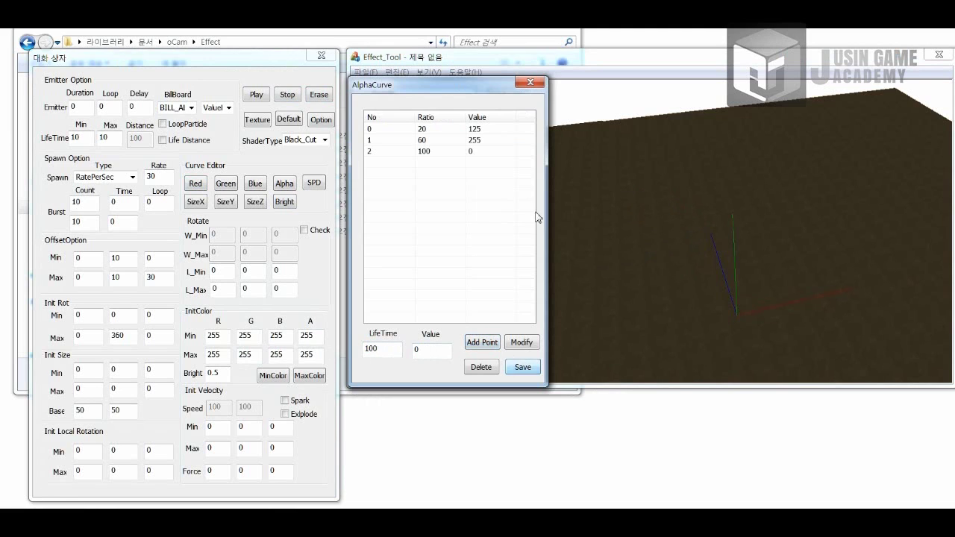
{"action": "left_click", "coordinate": [530, 83]}
{"action": "left_click", "coordinate": [255, 96]}
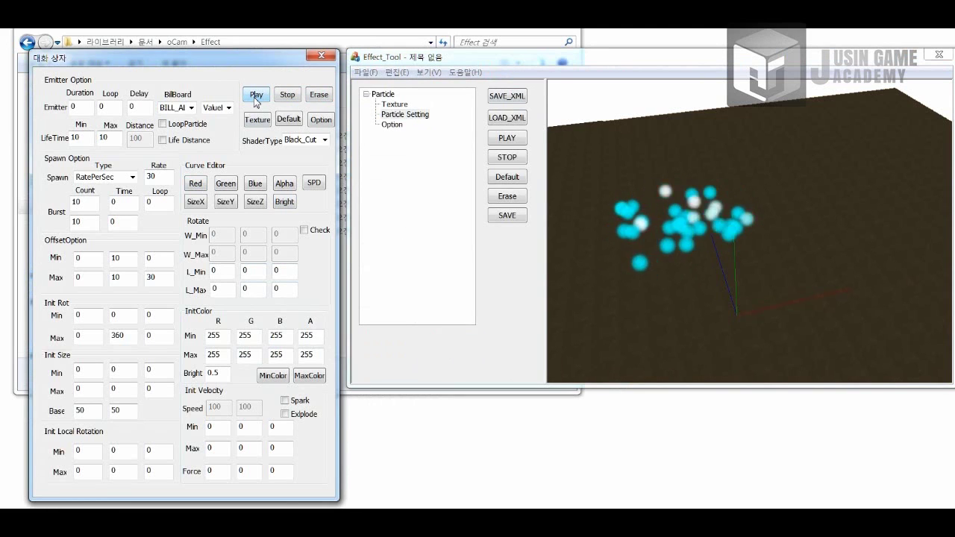
{"action": "left_click", "coordinate": [287, 95]}
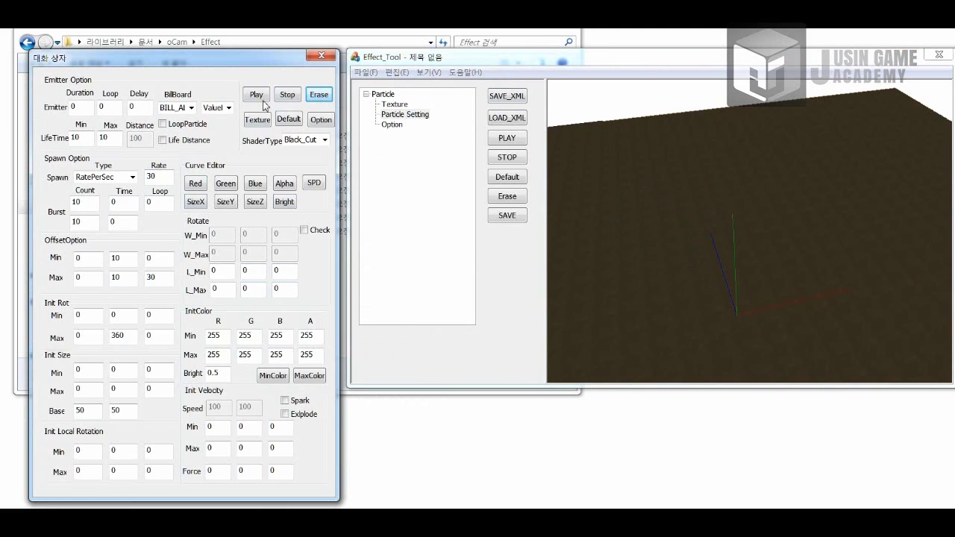
Step: Add a Green curve point at lifetime 20 with value 125, save the curve and preview the effect
{"action": "left_click", "coordinate": [257, 97]}
{"action": "left_click", "coordinate": [287, 95]}
{"action": "left_click", "coordinate": [285, 183]}
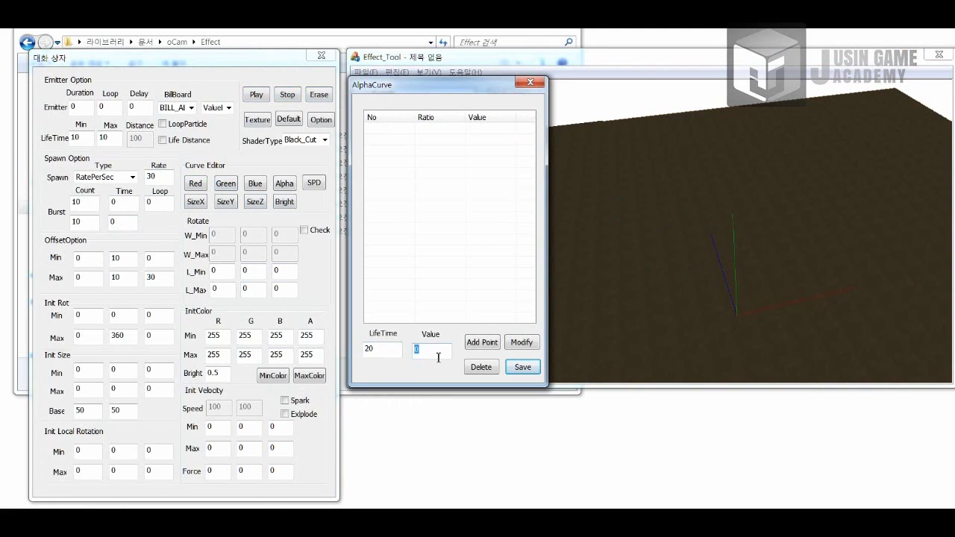
{"action": "type", "text": "125"}
{"action": "left_click", "coordinate": [482, 342]}
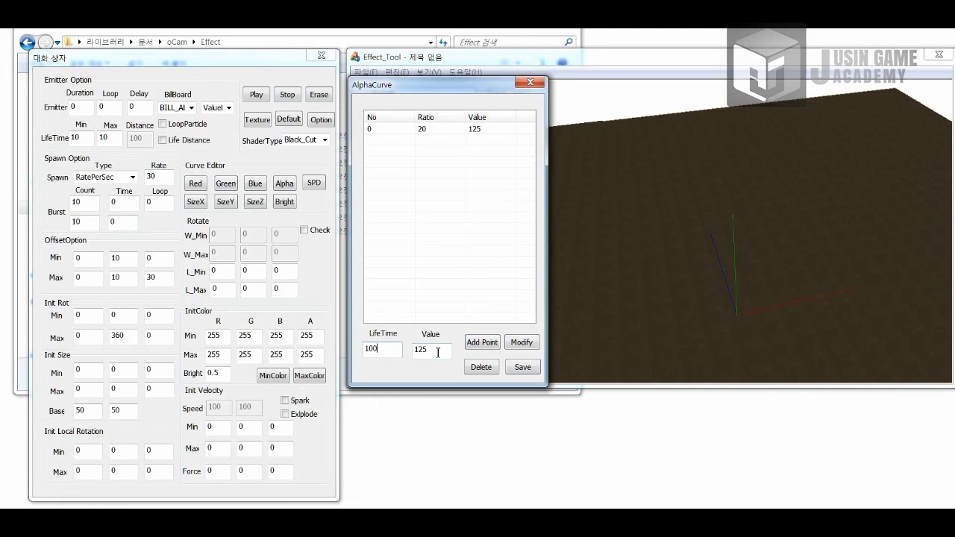
{"action": "left_click", "coordinate": [521, 367]}
{"action": "left_click", "coordinate": [256, 97]}
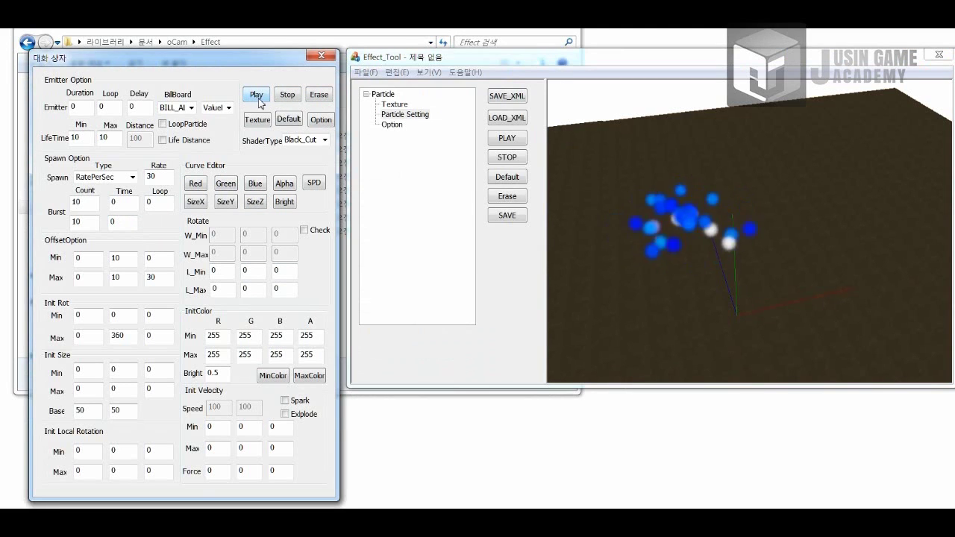
{"action": "left_click", "coordinate": [288, 94]}
Step: Delete all points from the Red and Green curves
{"action": "left_click", "coordinate": [199, 186]}
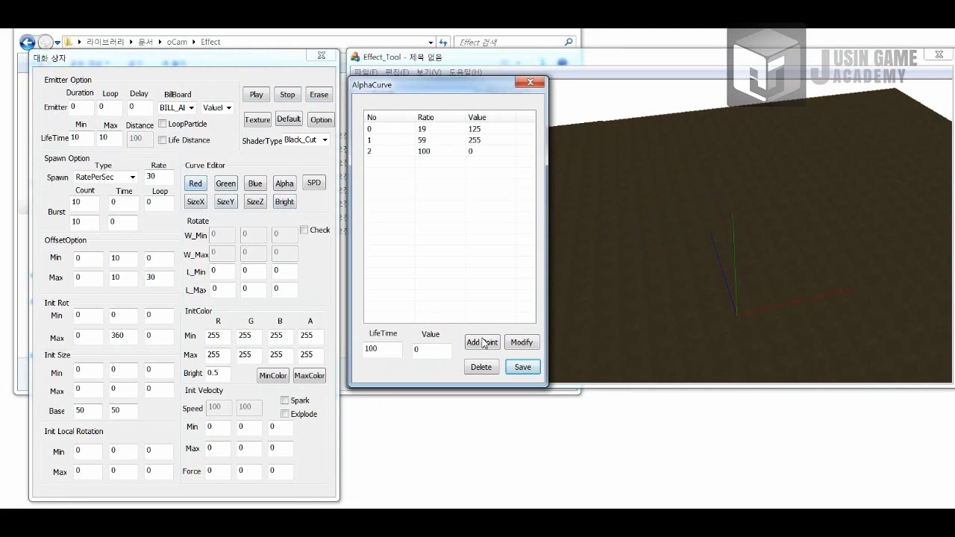
{"action": "left_click", "coordinate": [415, 129]}
{"action": "left_click", "coordinate": [482, 367]}
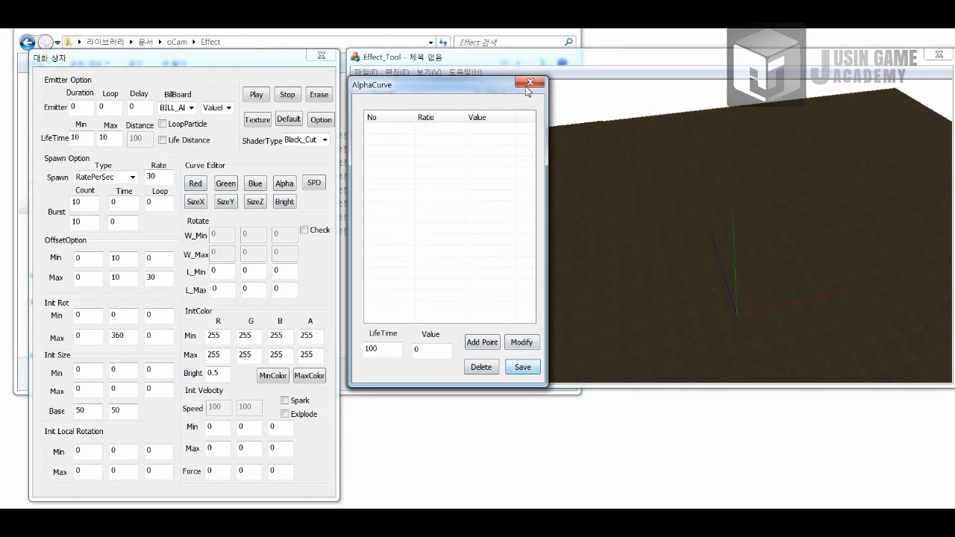
{"action": "left_click", "coordinate": [530, 83]}
{"action": "left_click", "coordinate": [225, 184]}
{"action": "left_click", "coordinate": [432, 128]}
{"action": "left_click", "coordinate": [482, 367]}
{"action": "left_click", "coordinate": [530, 83]}
Step: Edit the Alpha curve so the particles fade, play the effect and erase the particles
{"action": "left_click", "coordinate": [284, 187]}
{"action": "left_click", "coordinate": [531, 82]}
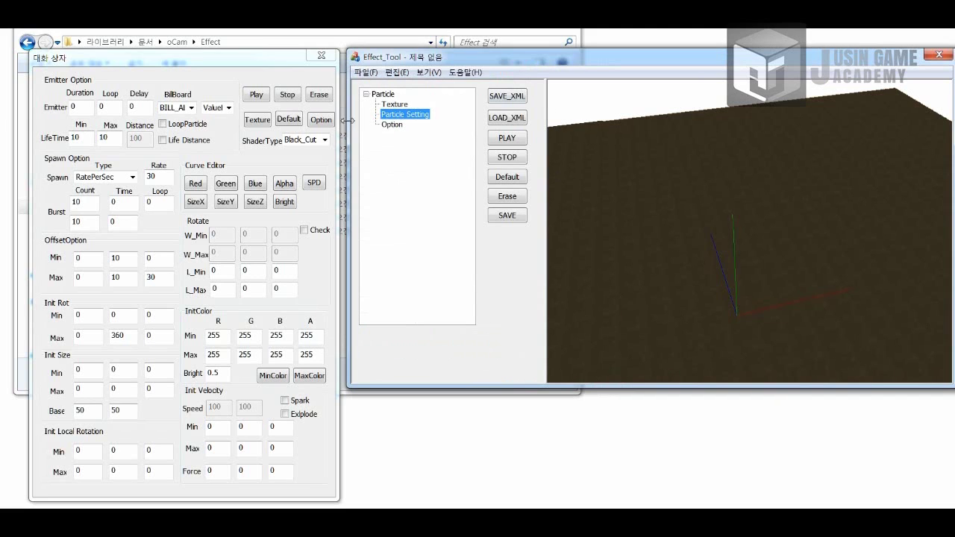
{"action": "left_click", "coordinate": [256, 95]}
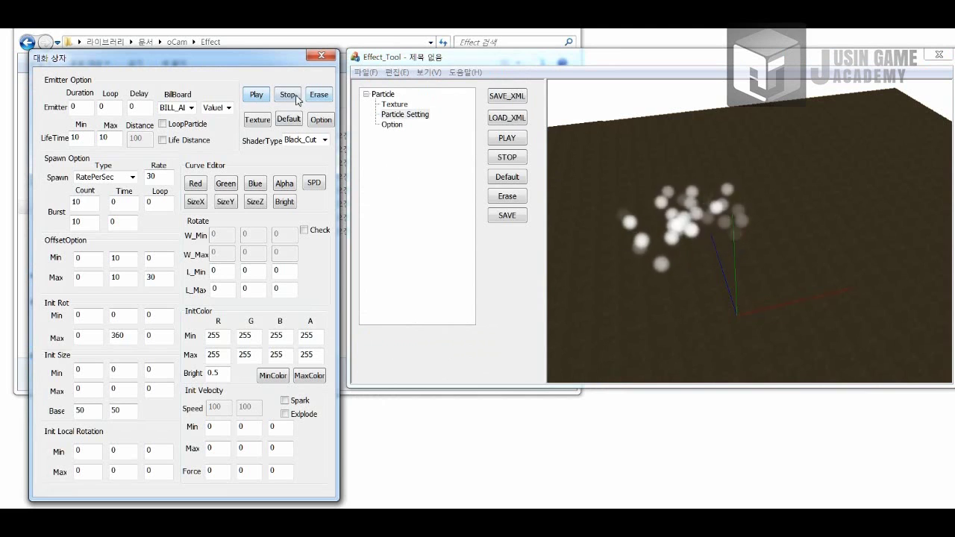
{"action": "left_click", "coordinate": [319, 94]}
Step: Set the minimum and maximum initial alpha to 0, preview the effect and erase the particles
{"action": "left_click", "coordinate": [265, 94]}
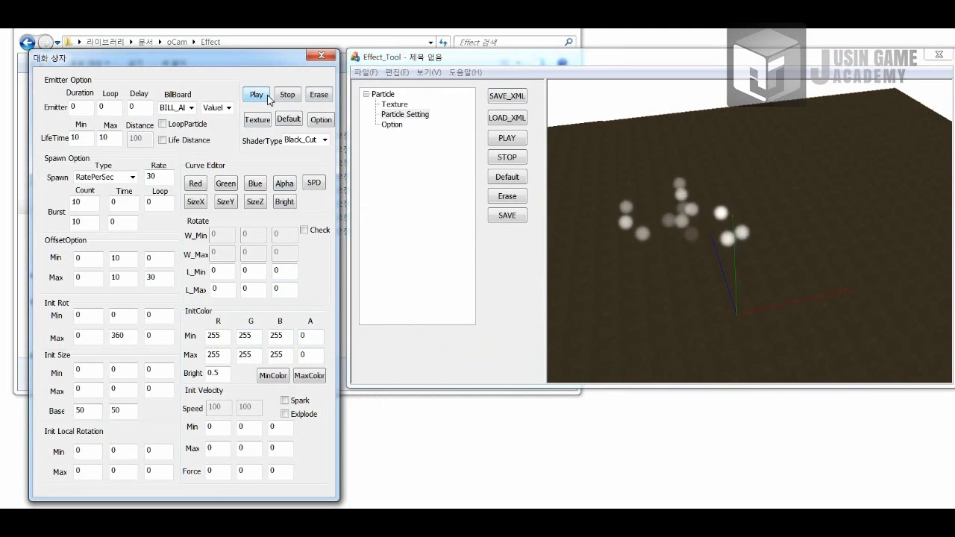
{"action": "left_click", "coordinate": [668, 194]}
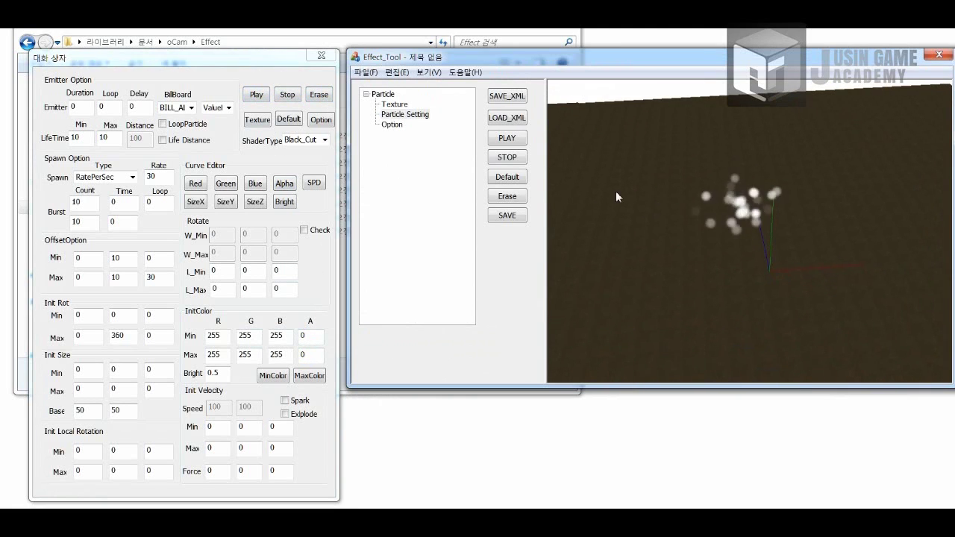
{"action": "left_click", "coordinate": [318, 95]}
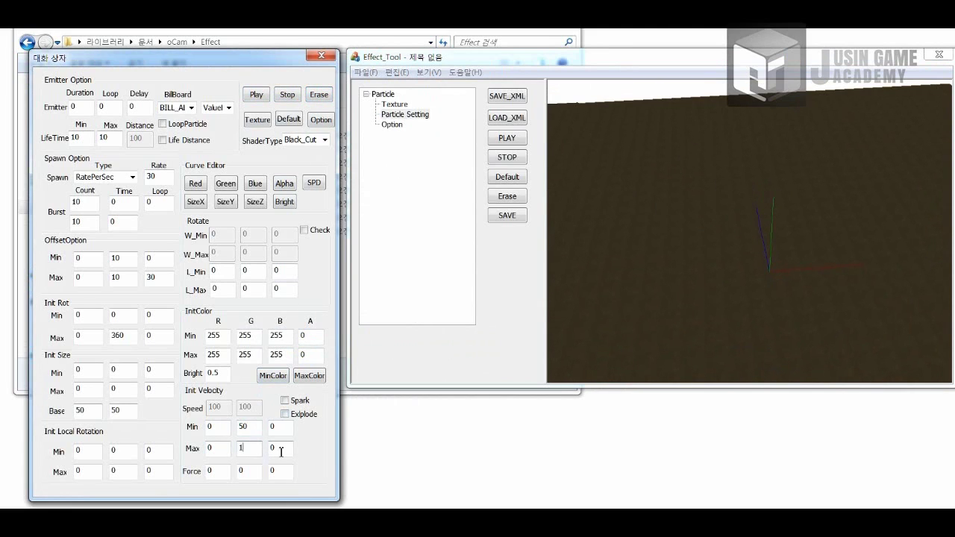
Step: Play the effect with an initial Y velocity of 50 minimum and 100 maximum, and raise the maximum to 150
{"action": "left_click", "coordinate": [259, 95]}
{"action": "mouse_move", "coordinate": [698, 214]}
{"action": "left_mouse_down"}
{"action": "mouse_move", "coordinate": [709, 194]}
{"action": "mouse_move", "coordinate": [703, 202]}
{"action": "left_mouse_up"}
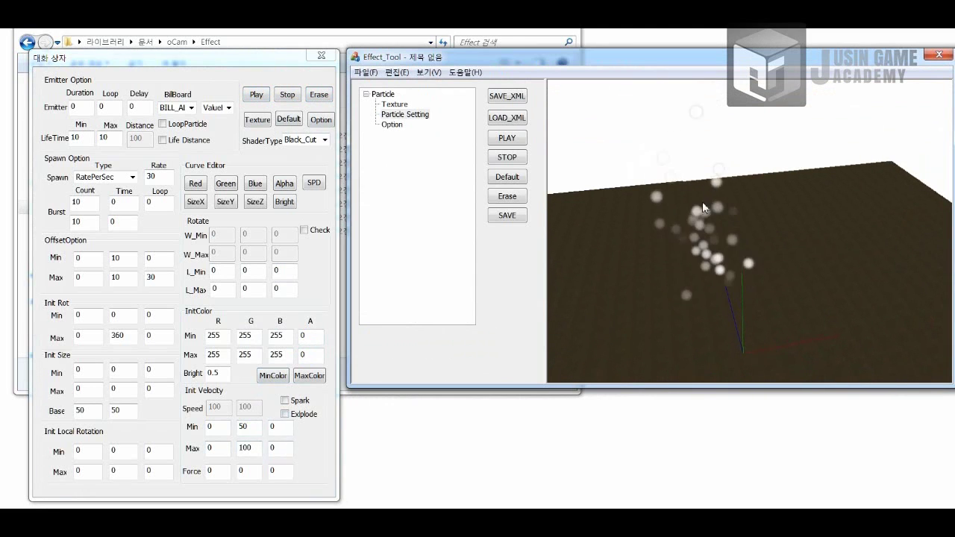
{"action": "left_click", "coordinate": [248, 448]}
{"action": "key", "text": "BackSpace"}
{"action": "type", "text": "5"}
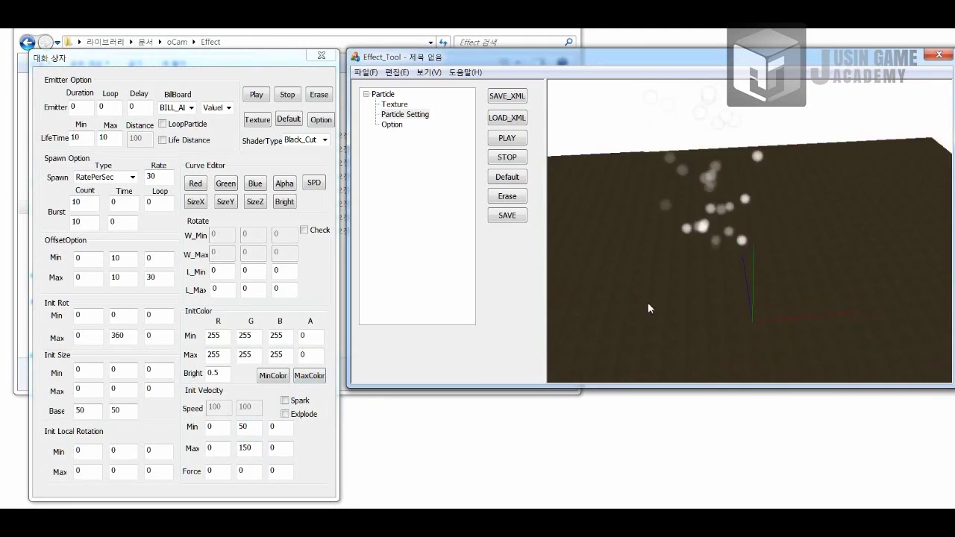
{"action": "left_click_drag", "start_coordinate": [648, 302], "coordinate": [622, 307]}
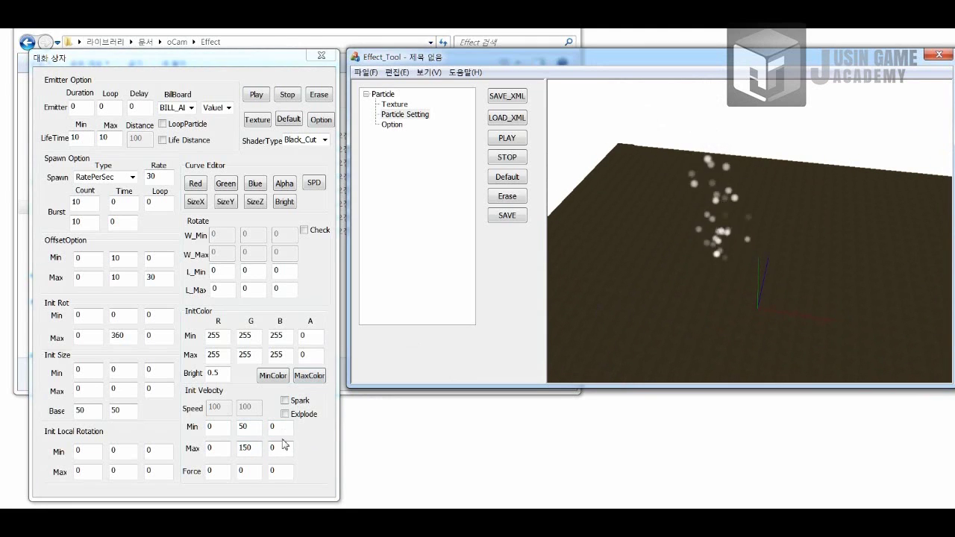
Step: Set the X and Z values of both the minimum and maximum initial velocity to -50
{"action": "left_click", "coordinate": [217, 427]}
{"action": "key", "text": "BackSpace"}
{"action": "type", "text": "50"}
{"action": "left_click", "coordinate": [209, 428]}
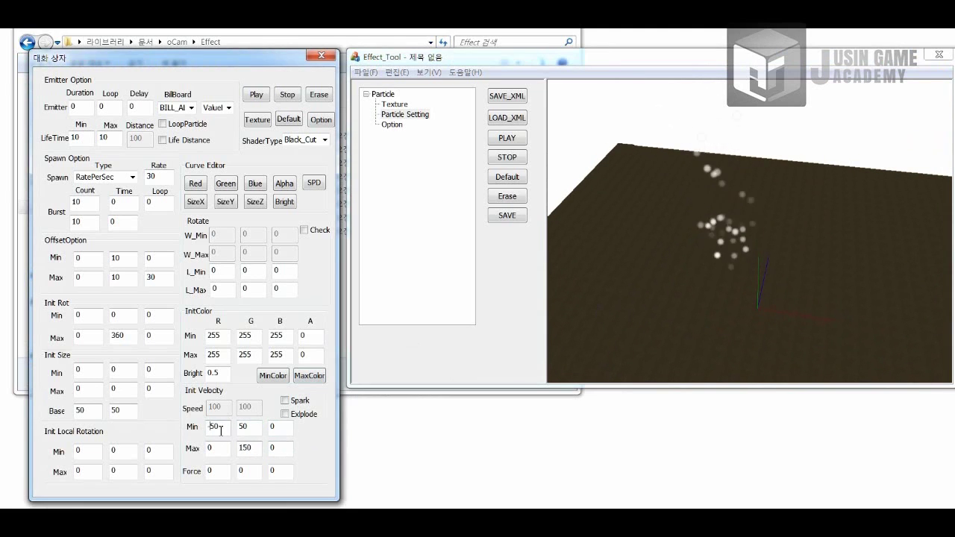
{"action": "type", "text": "-"}
{"action": "key", "text": "Tab"}
{"action": "key", "text": "Tab"}
{"action": "type", "text": "-50"}
{"action": "key", "text": "Tab"}
{"action": "type", "text": "-50"}
{"action": "key", "text": "Tab"}
{"action": "key", "text": "Tab"}
{"action": "type", "text": "-50"}
Step: Set the maximum initial velocity's X and Z values to 50, preview the spread and erase the particles
{"action": "double_click", "coordinate": [217, 450]}
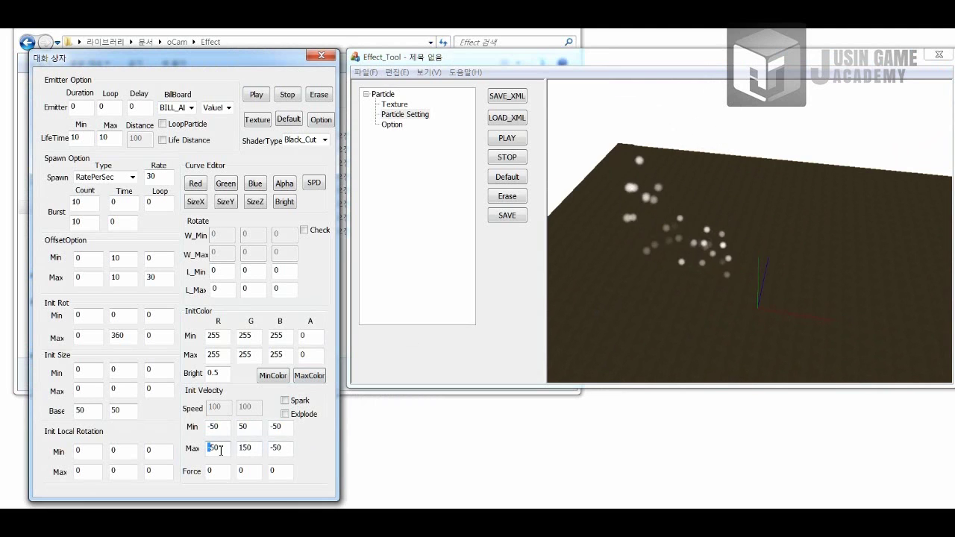
{"action": "type", "text": "50"}
{"action": "left_click", "coordinate": [272, 450]}
{"action": "key", "text": "BackSpace"}
{"action": "mouse_move", "coordinate": [566, 324]}
{"action": "left_mouse_down"}
{"action": "mouse_move", "coordinate": [613, 286]}
{"action": "mouse_move", "coordinate": [623, 239]}
{"action": "mouse_move", "coordinate": [602, 287]}
{"action": "mouse_move", "coordinate": [569, 283]}
{"action": "mouse_move", "coordinate": [648, 291]}
{"action": "mouse_move", "coordinate": [743, 283]}
{"action": "mouse_move", "coordinate": [582, 288]}
{"action": "left_mouse_up"}
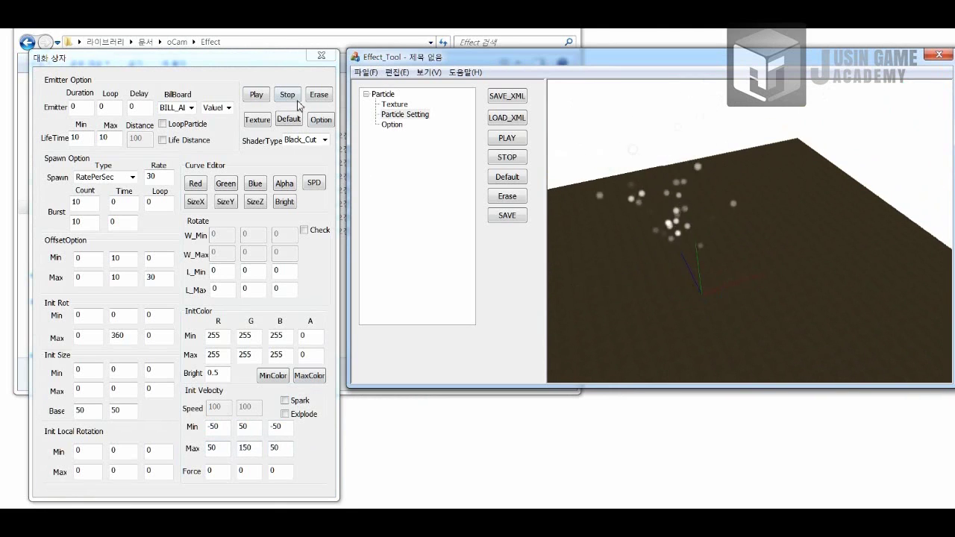
{"action": "left_click", "coordinate": [318, 94]}
Step: Add the points 50/200 and 100/500 to the SPD curve, save it, preview the effect and erase the particles
{"action": "left_click", "coordinate": [314, 184]}
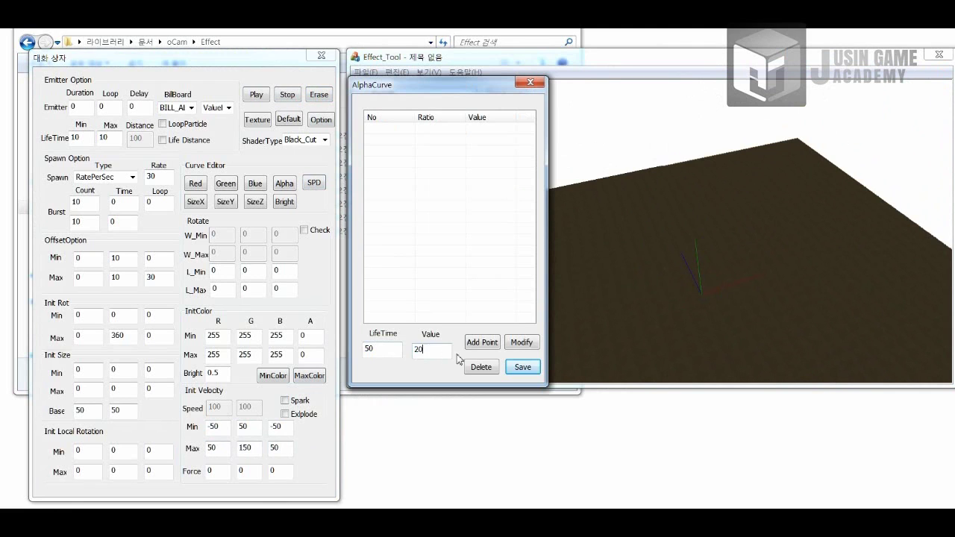
{"action": "type", "text": "500"}
{"action": "left_click", "coordinate": [482, 342]}
{"action": "left_click", "coordinate": [522, 366]}
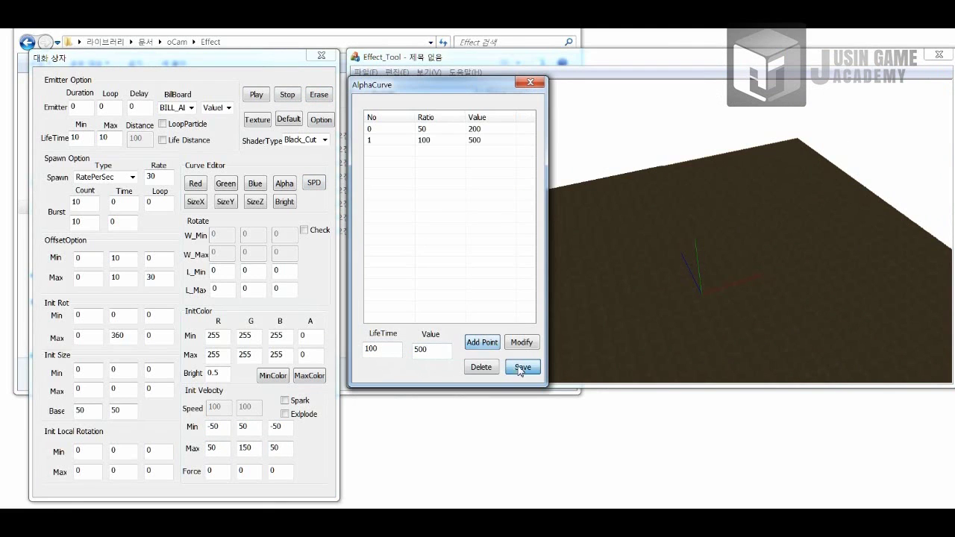
{"action": "left_click", "coordinate": [257, 96]}
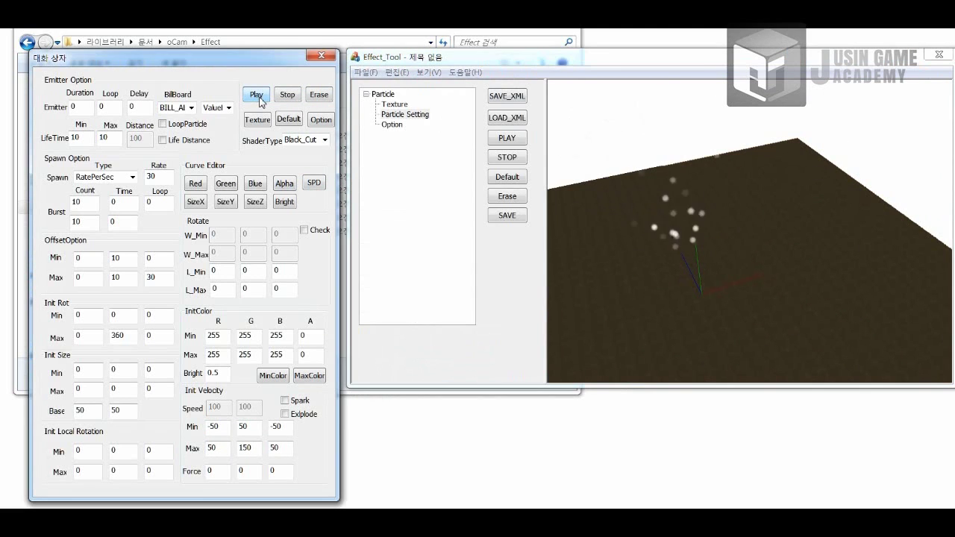
{"action": "left_click", "coordinate": [287, 95]}
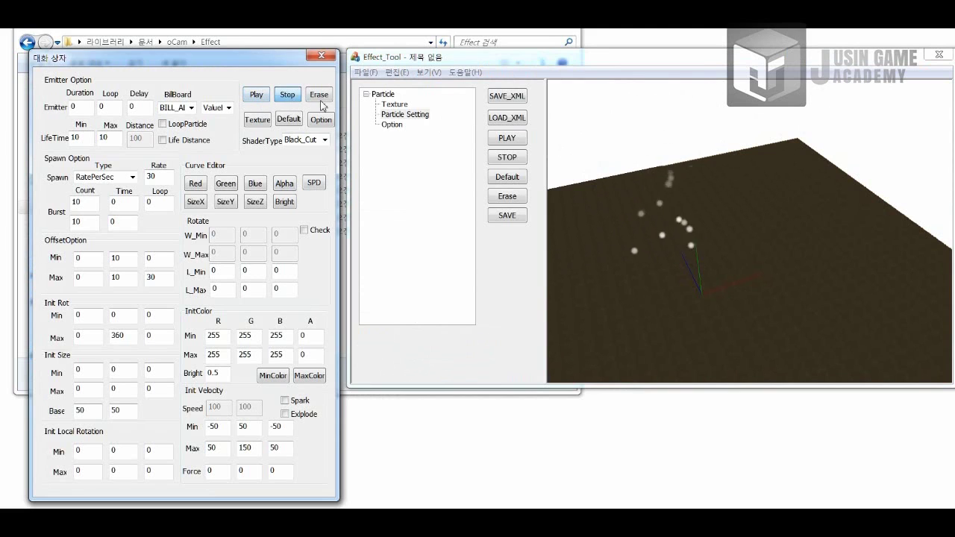
{"action": "left_click", "coordinate": [318, 95]}
Step: Delete both points from the SPD curve and close the curve editor
{"action": "left_click", "coordinate": [313, 184]}
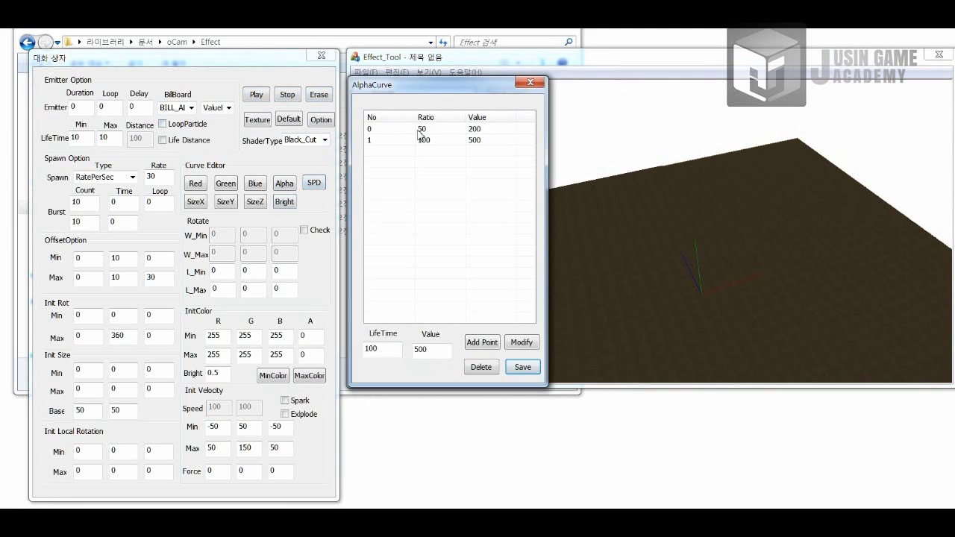
{"action": "left_click", "coordinate": [481, 366]}
{"action": "left_click", "coordinate": [481, 366]}
{"action": "left_click", "coordinate": [530, 83]}
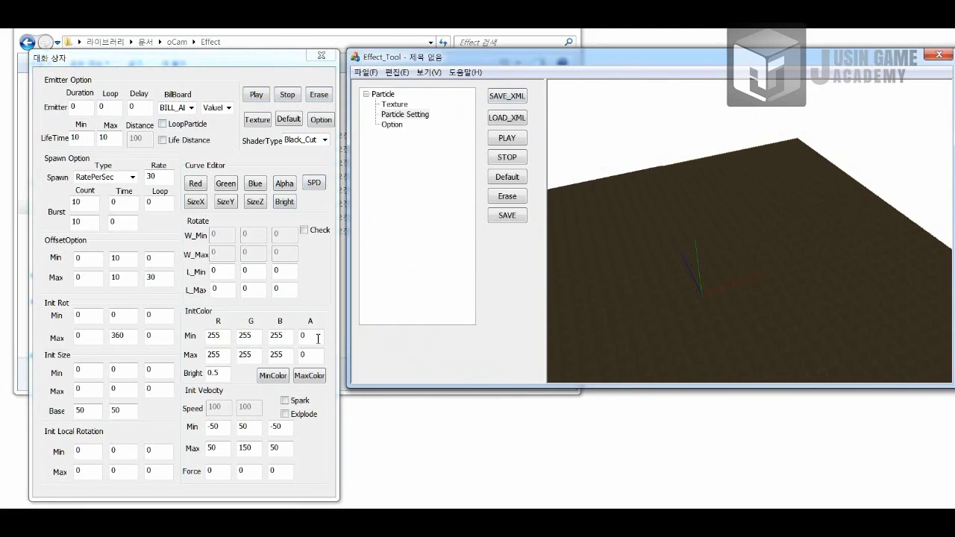
Step: Set the maximum initial Y velocity to 50 and all minimum and maximum X and Z velocities to 0
{"action": "double_click", "coordinate": [250, 475]}
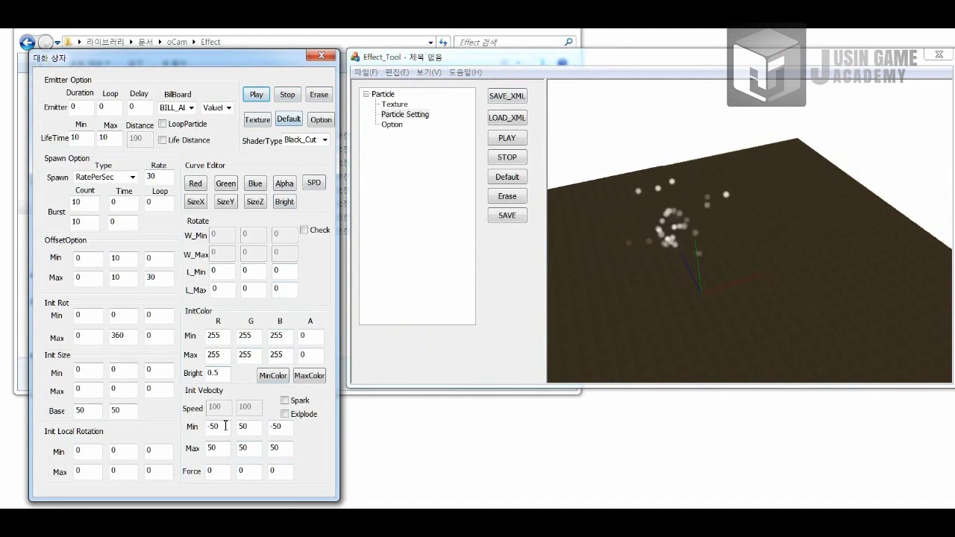
{"action": "type", "text": "0"}
{"action": "left_click_drag", "start_coordinate": [223, 426], "coordinate": [199, 450]}
{"action": "type", "text": "0"}
{"action": "left_click_drag", "start_coordinate": [284, 428], "coordinate": [254, 434]}
{"action": "type", "text": "0"}
{"action": "double_click", "coordinate": [276, 448]}
{"action": "type", "text": "0"}
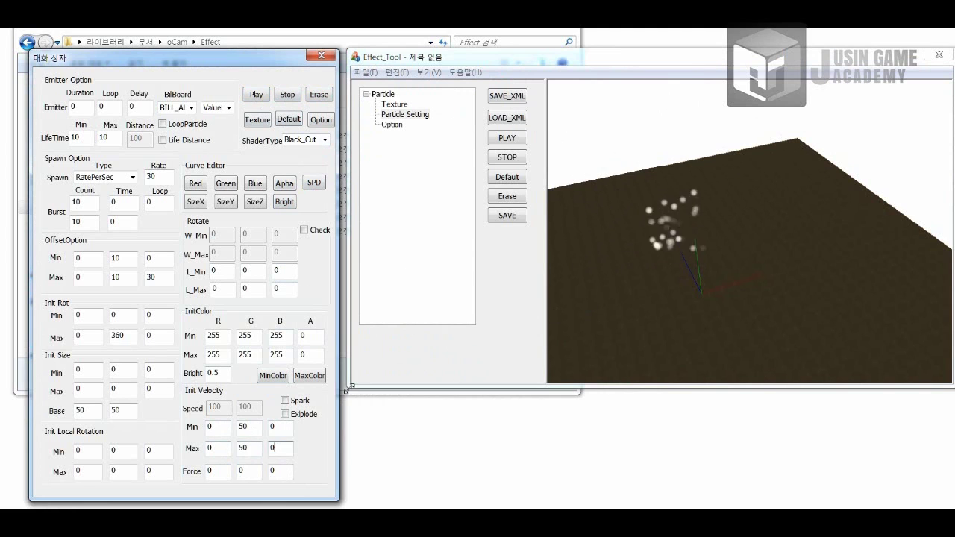
Step: Set the Y force to 100 and preview its effect on the particles
{"action": "double_click", "coordinate": [248, 471]}
{"action": "type", "text": "100"}
{"action": "left_click", "coordinate": [666, 273]}
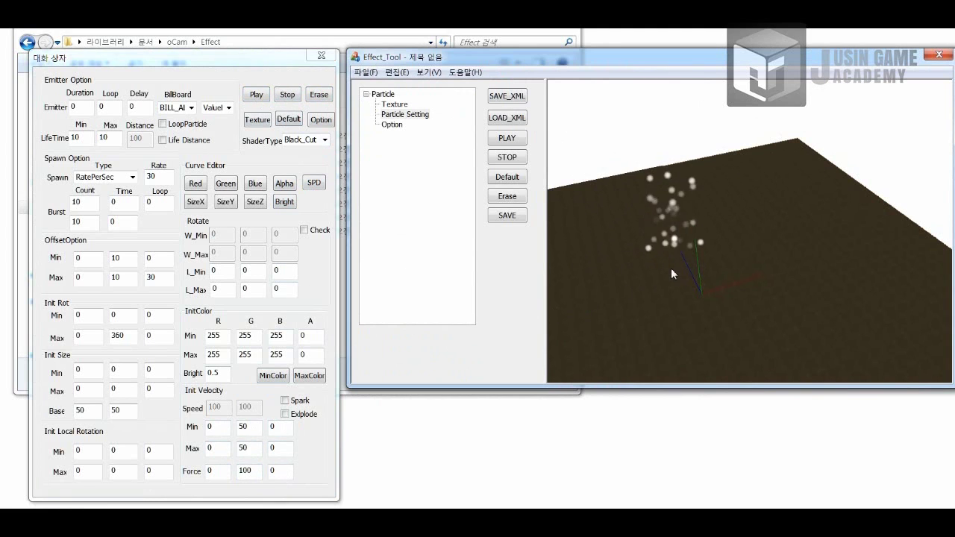
Step: Raise the Y force to 500 and then to 1000 while the effect plays
{"action": "left_click_drag", "start_coordinate": [243, 472], "coordinate": [234, 476]}
{"action": "type", "text": "5"}
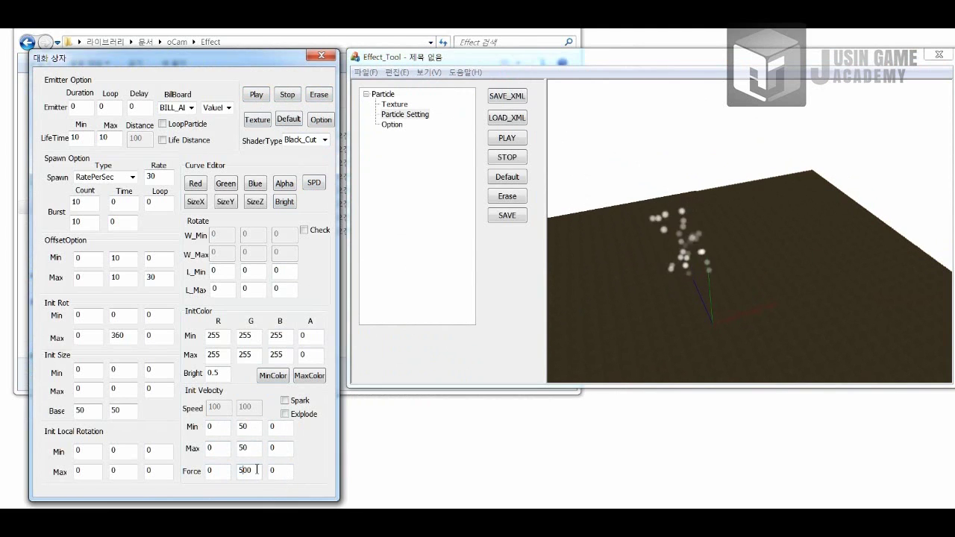
{"action": "left_click", "coordinate": [702, 285]}
{"action": "middle_click_drag", "start_coordinate": [701, 284], "coordinate": [694, 316]}
{"action": "left_click_drag", "start_coordinate": [244, 471], "coordinate": [235, 474]}
{"action": "type", "text": "10"}
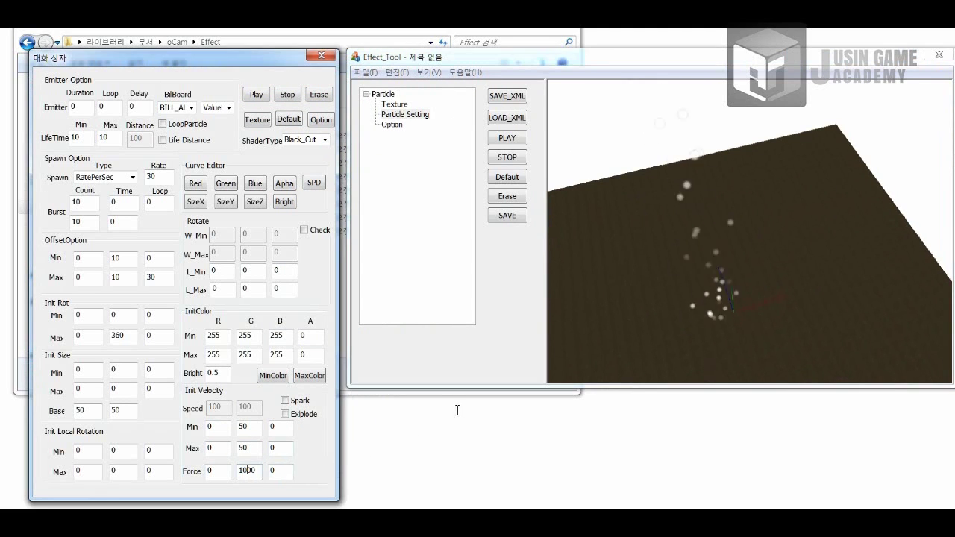
Step: Set the Z force and the Y force to 200 each
{"action": "double_click", "coordinate": [273, 471]}
{"action": "type", "text": "200"}
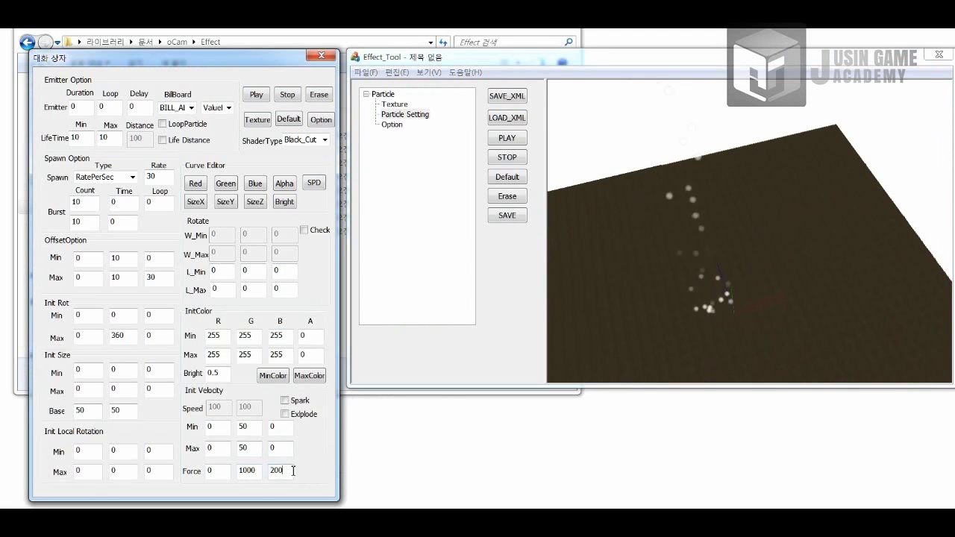
{"action": "key", "text": "Return"}
{"action": "double_click", "coordinate": [251, 472]}
{"action": "type", "text": "200"}
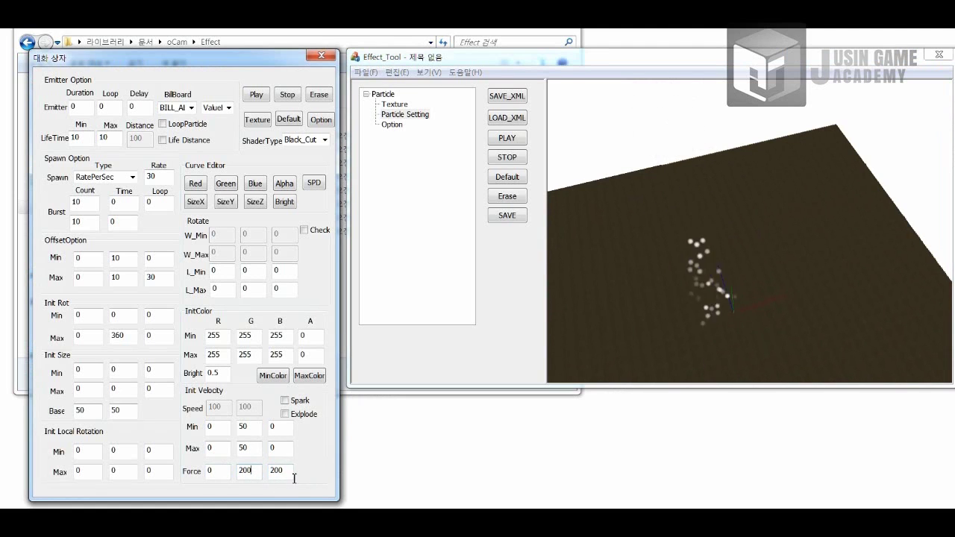
Step: Set the Z force to 900 and the X force to 900, and preview the particles' motion
{"action": "left_click_drag", "start_coordinate": [275, 473], "coordinate": [269, 474]}
{"action": "type", "text": "9"}
{"action": "left_click_drag", "start_coordinate": [703, 298], "coordinate": [572, 267]}
{"action": "double_click", "coordinate": [277, 473]}
{"action": "left_click_drag", "start_coordinate": [217, 472], "coordinate": [175, 475]}
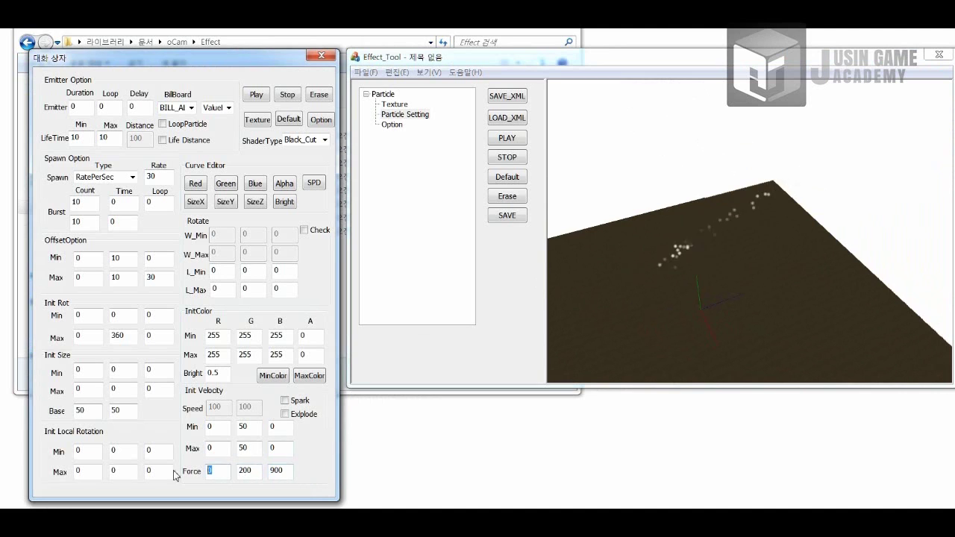
{"action": "type", "text": "900"}
{"action": "left_click_drag", "start_coordinate": [694, 282], "coordinate": [820, 280]}
Step: Set the minimum initial color to red, preview the particles, and stop playback
{"action": "left_click", "coordinate": [272, 375]}
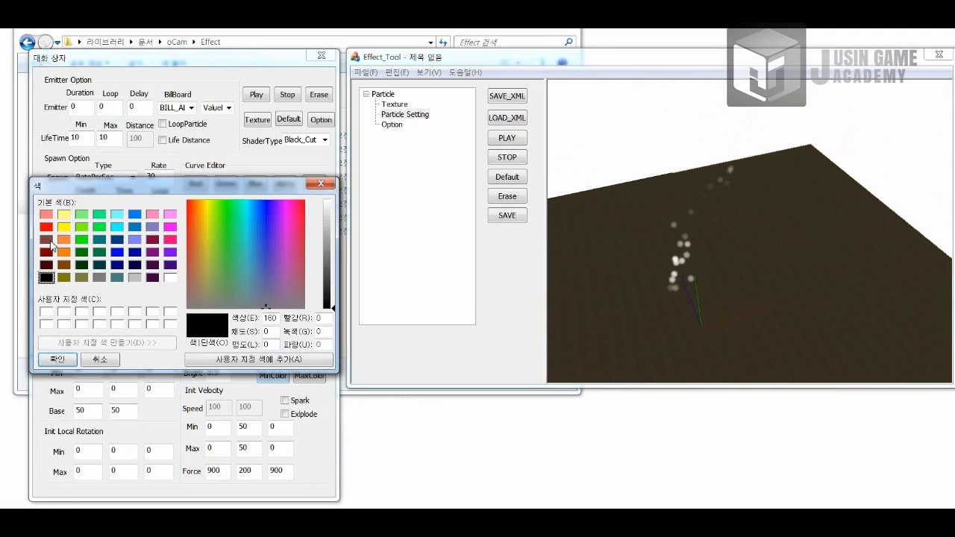
{"action": "left_click", "coordinate": [45, 228]}
{"action": "left_click", "coordinate": [66, 360]}
{"action": "left_click_drag", "start_coordinate": [591, 244], "coordinate": [649, 274]}
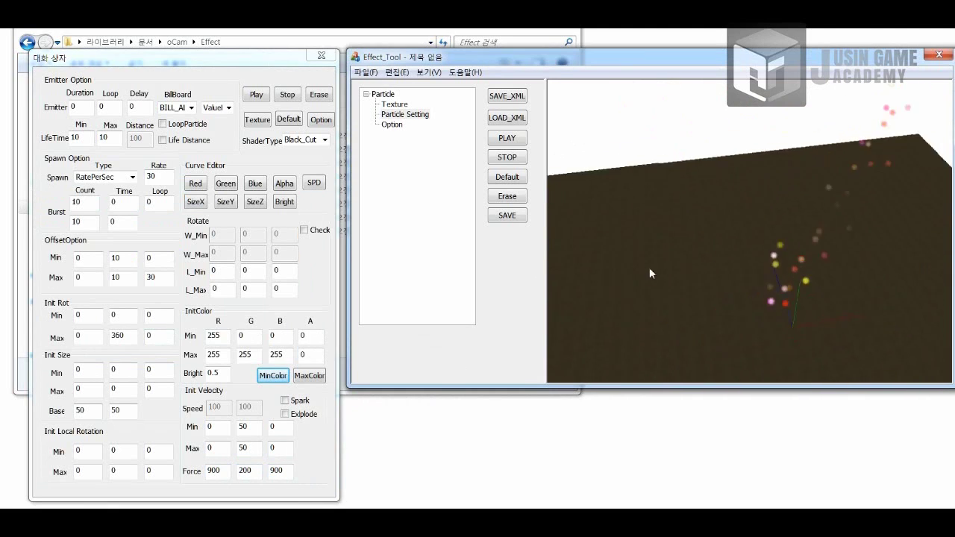
{"action": "left_click", "coordinate": [287, 94]}
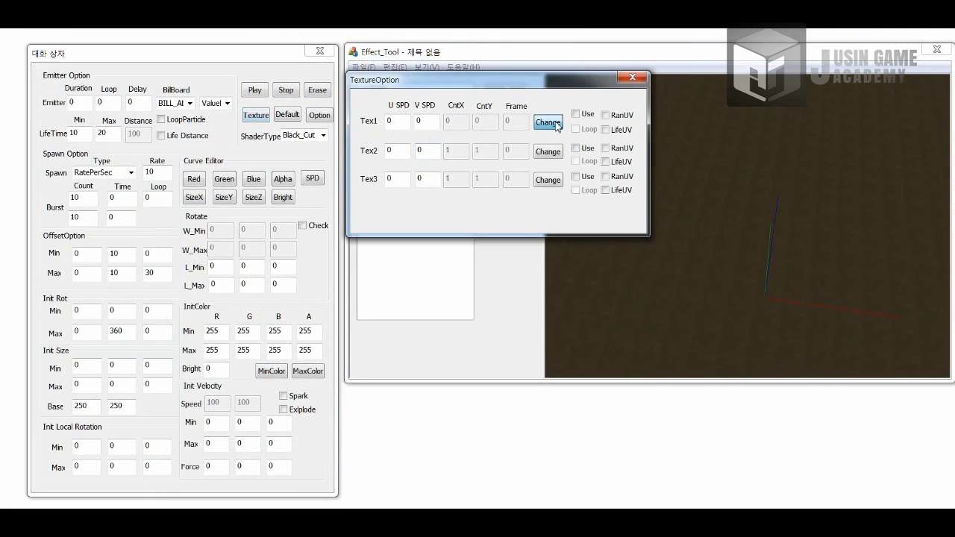
Step: Load the texture from the Lightning01_T effect folder into Tex1 and play the effect
{"action": "left_click", "coordinate": [547, 122]}
{"action": "double_click", "coordinate": [589, 131]}
{"action": "scroll", "coordinate": [661, 186], "scroll_direction": "down", "scroll_amount": 10}
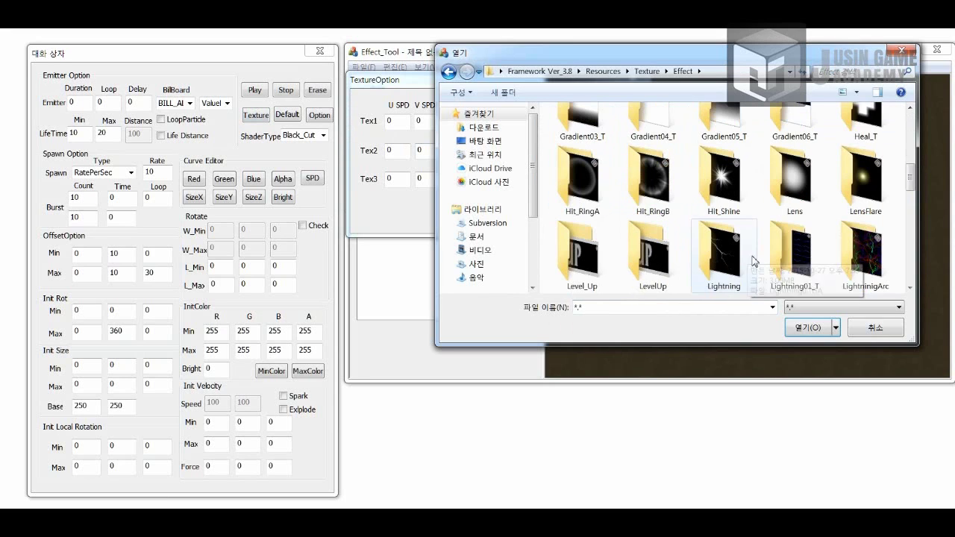
{"action": "double_click", "coordinate": [786, 258]}
{"action": "left_click", "coordinate": [588, 141]}
{"action": "double_click", "coordinate": [588, 139]}
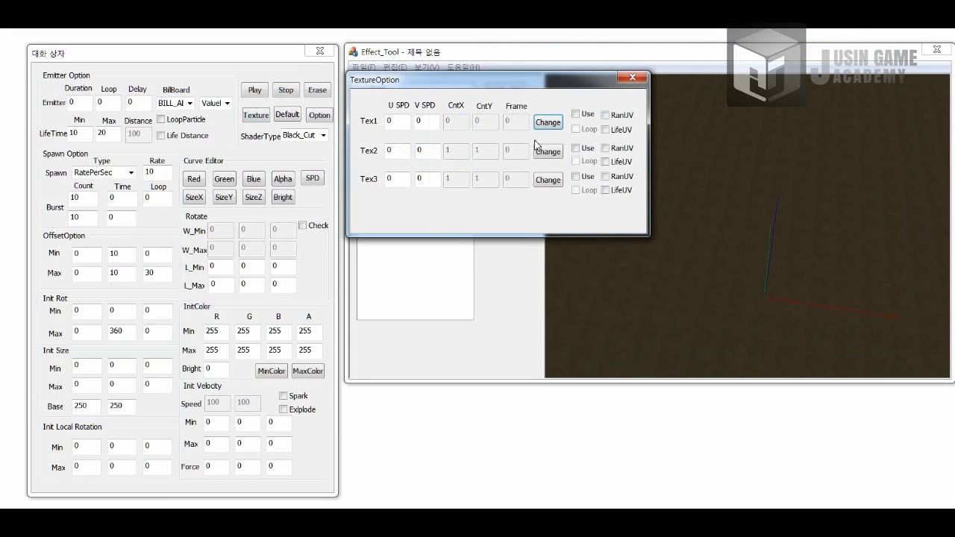
{"action": "left_click", "coordinate": [260, 91]}
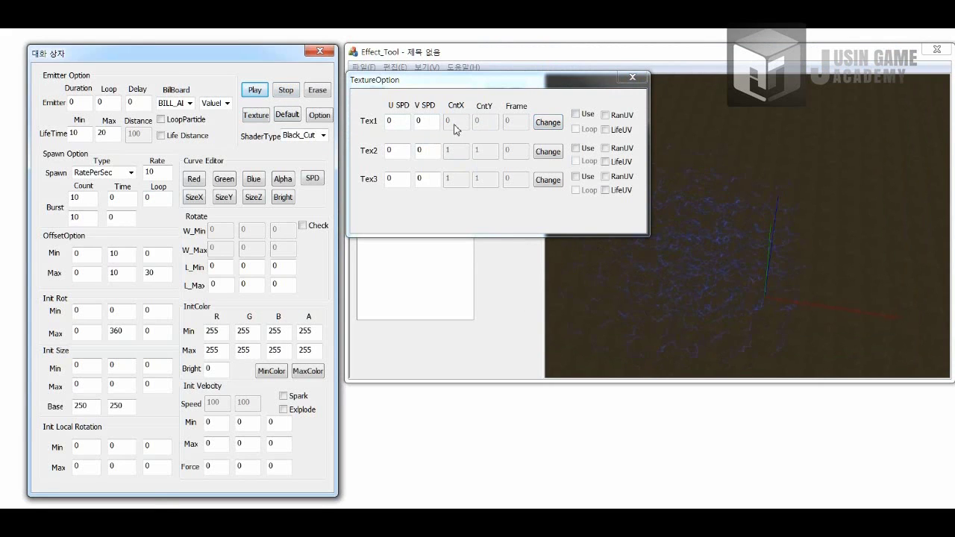
Step: Try scrolling the Tex1 texture with a U speed of 15 and a V speed of -25
{"action": "left_click", "coordinate": [402, 124]}
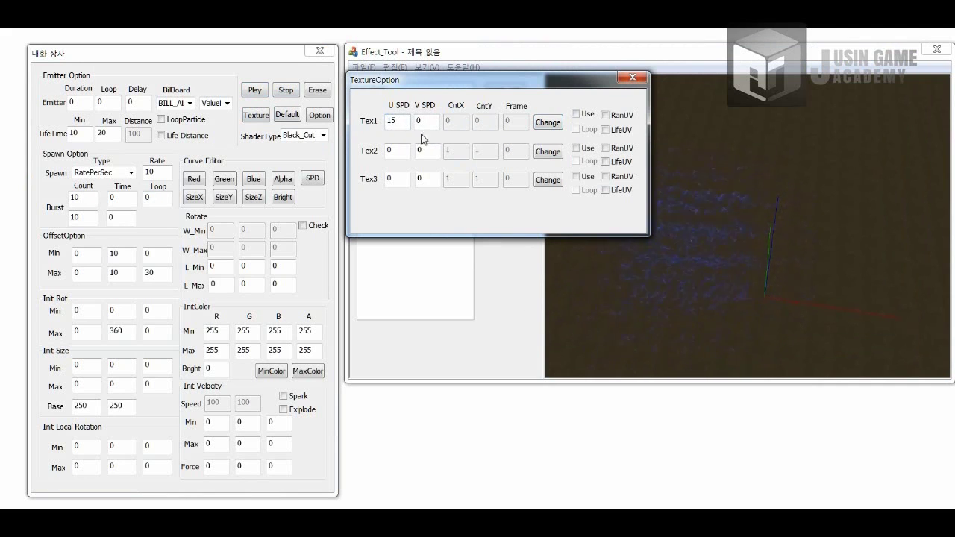
{"action": "left_click_drag", "start_coordinate": [380, 80], "coordinate": [260, 81]}
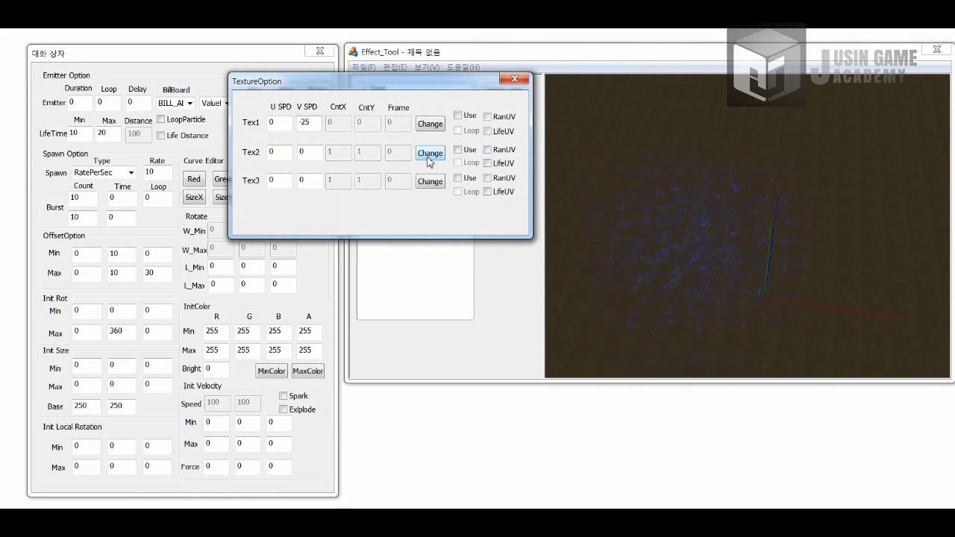
Step: Animate Tex1 as a looping sprite sheet with CntX 4, CntY 4 and Frame 5, and close the texture options
{"action": "left_click", "coordinate": [458, 116]}
{"action": "double_click", "coordinate": [326, 124]}
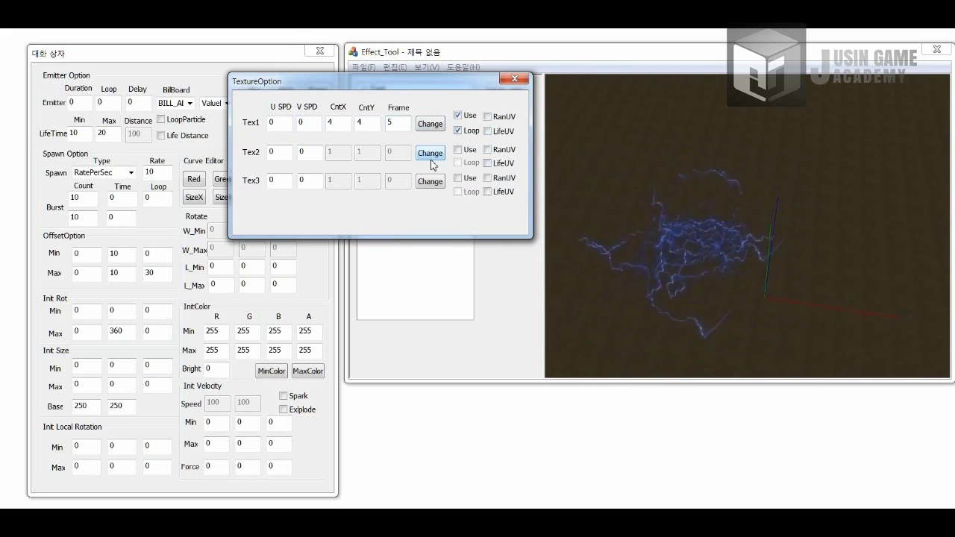
{"action": "left_click", "coordinate": [511, 81]}
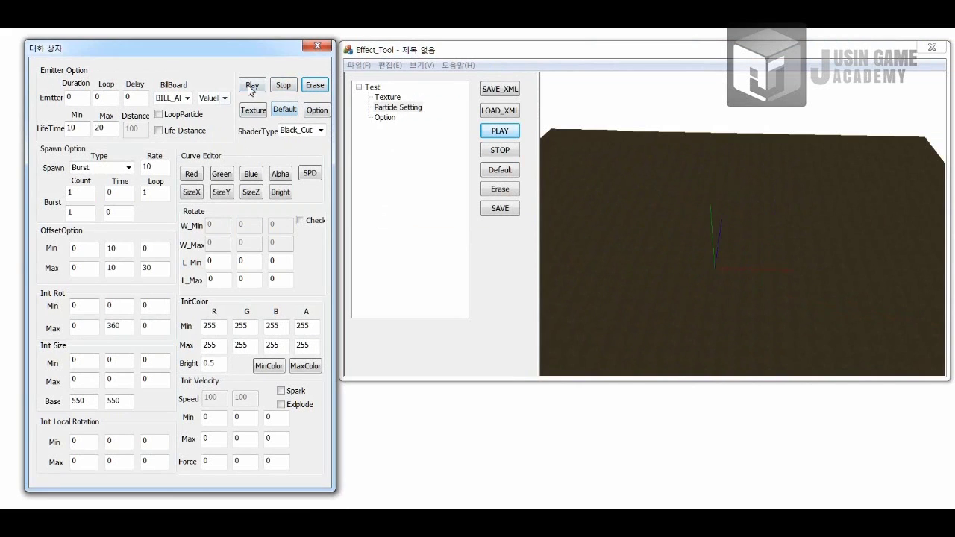
Step: Preview the Test particle and load a cloud-like texture from Resources/Texture/Effect into Tex1
{"action": "left_click", "coordinate": [251, 86]}
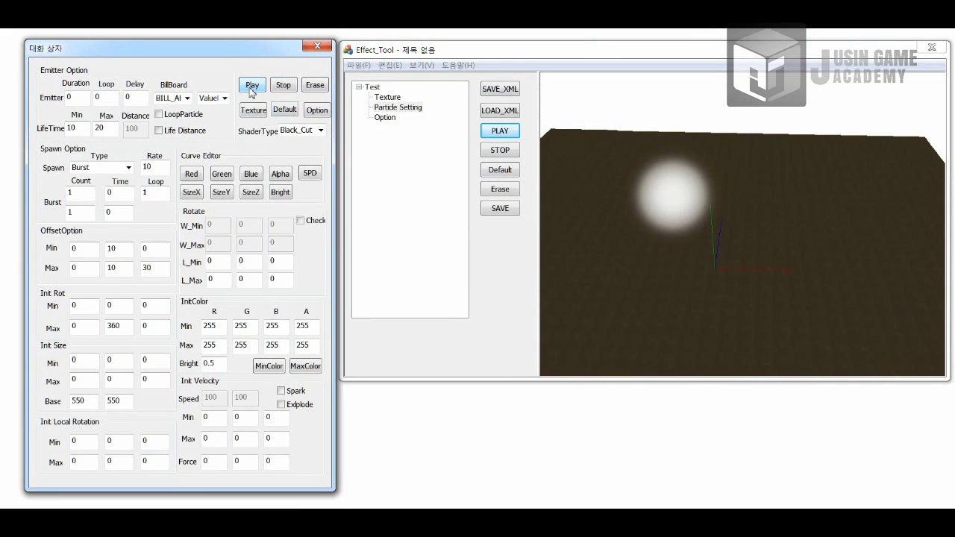
{"action": "left_click", "coordinate": [253, 109]}
{"action": "left_click", "coordinate": [252, 129]}
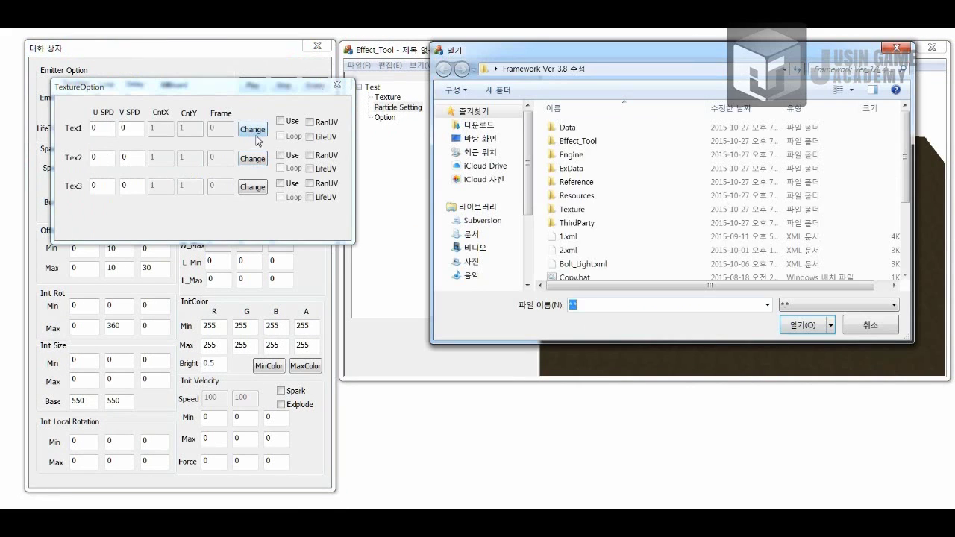
{"action": "double_click", "coordinate": [577, 196]}
{"action": "double_click", "coordinate": [571, 126]}
{"action": "double_click", "coordinate": [571, 127]}
{"action": "scroll", "coordinate": [635, 186], "scroll_direction": "down", "scroll_amount": 1}
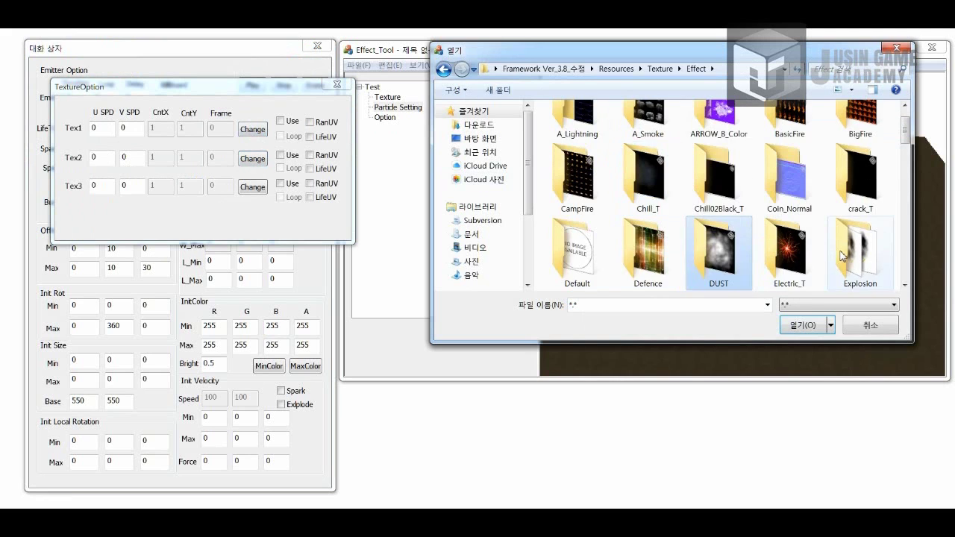
{"action": "scroll", "coordinate": [715, 215], "scroll_direction": "down", "scroll_amount": 1}
{"action": "double_click", "coordinate": [715, 216]}
{"action": "double_click", "coordinate": [580, 128]}
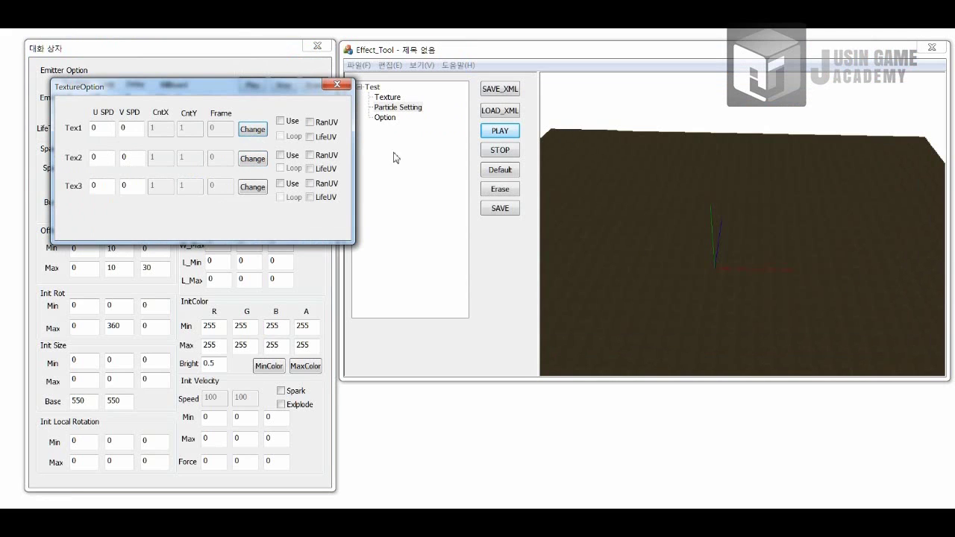
Step: Load Spark01_T0.tga from the Spark01_T effect folder into Tex2 and close the texture options
{"action": "left_click", "coordinate": [253, 159]}
{"action": "double_click", "coordinate": [199, 152]}
{"action": "double_click", "coordinate": [155, 98]}
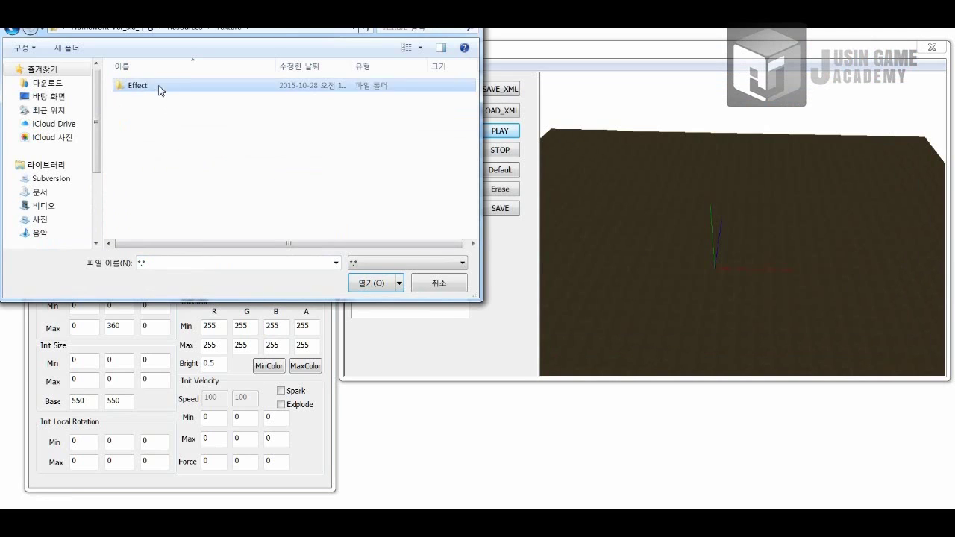
{"action": "double_click", "coordinate": [159, 87]}
{"action": "scroll", "coordinate": [373, 194], "scroll_direction": "down", "scroll_amount": 5}
{"action": "double_click", "coordinate": [364, 206]}
{"action": "left_click", "coordinate": [196, 92]}
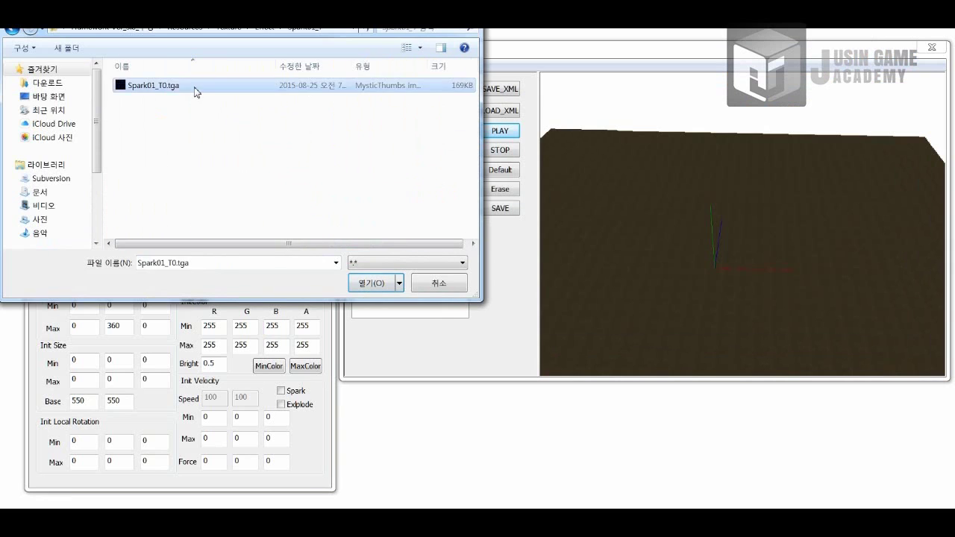
{"action": "double_click", "coordinate": [195, 92]}
{"action": "left_click_drag", "start_coordinate": [307, 91], "coordinate": [328, 249]}
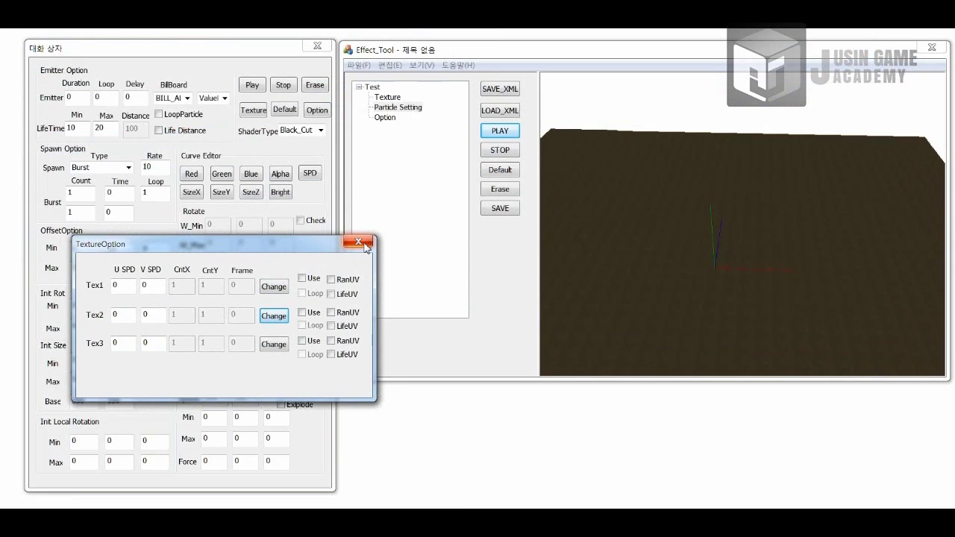
{"action": "left_click", "coordinate": [364, 243]}
Step: Preview the effect, change its shader type to Combined, and replay it
{"action": "left_click", "coordinate": [253, 85]}
{"action": "left_click", "coordinate": [288, 90]}
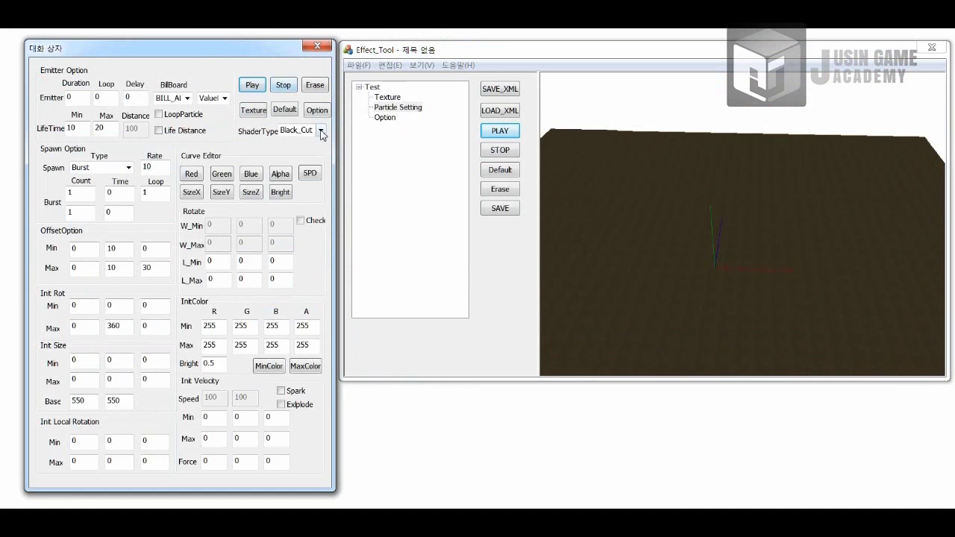
{"action": "left_click", "coordinate": [321, 130]}
{"action": "left_click", "coordinate": [299, 159]}
{"action": "left_click", "coordinate": [253, 85]}
{"action": "left_click", "coordinate": [496, 154]}
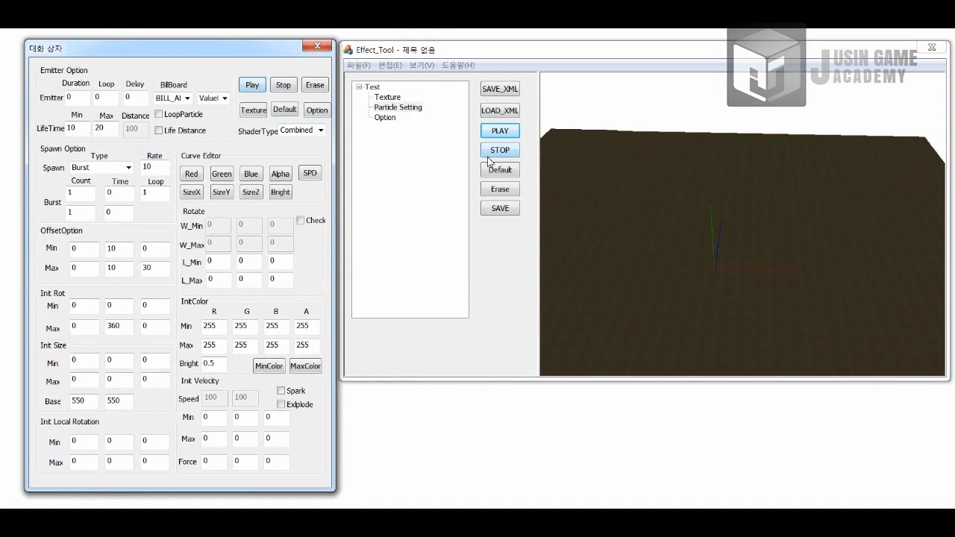
Step: Enable the sprite-sheet frame settings for Tex2, close the texture options, and replay the effect
{"action": "left_click", "coordinate": [254, 111]}
{"action": "left_click", "coordinate": [277, 319]}
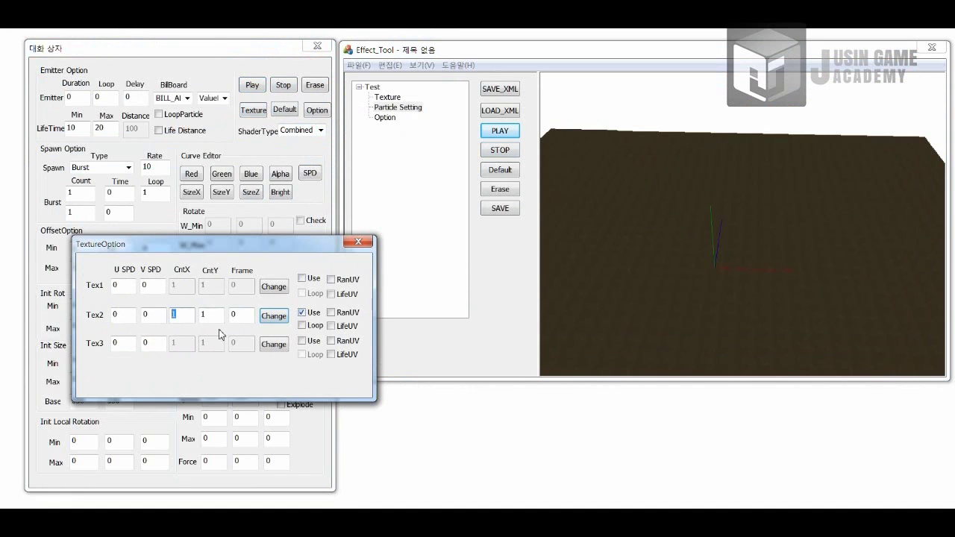
{"action": "left_click", "coordinate": [369, 243]}
{"action": "left_click", "coordinate": [251, 85]}
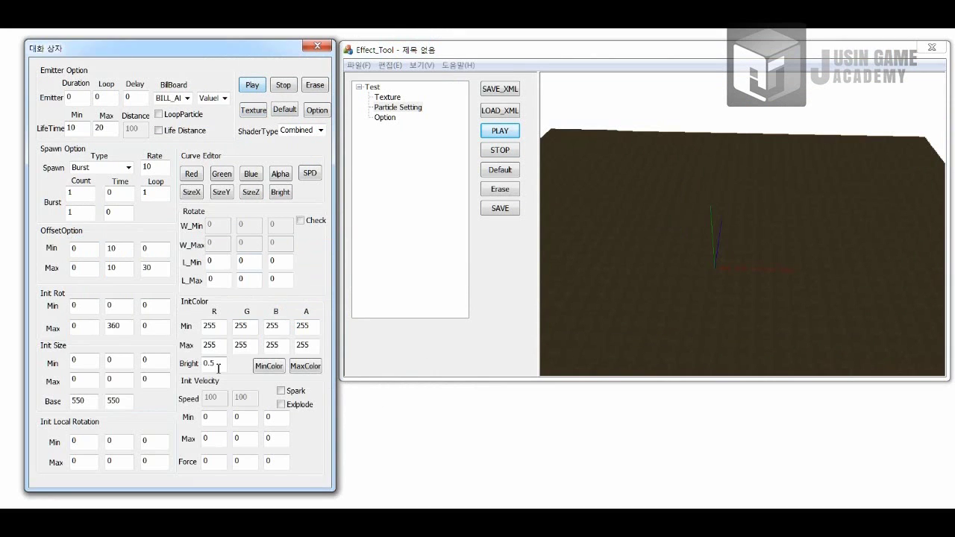
Step: Preview the effect with a brightness of 2, and replay it with a brightness of 1
{"action": "left_click", "coordinate": [255, 87]}
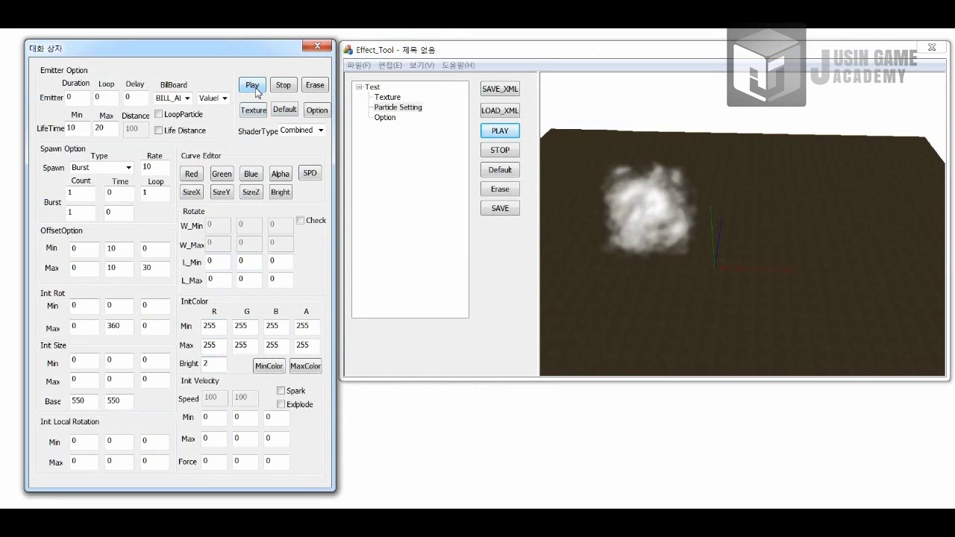
{"action": "double_click", "coordinate": [206, 365]}
{"action": "type", "text": "1"}
{"action": "left_click", "coordinate": [256, 87]}
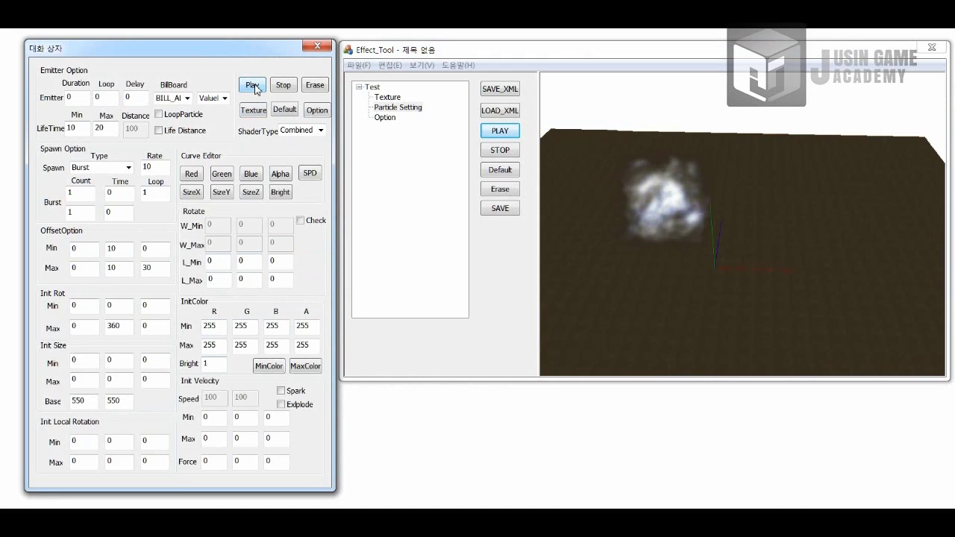
Step: Compare playback with LoopParticle on and off, leave it enabled, and stop the effect
{"action": "left_click", "coordinate": [249, 91]}
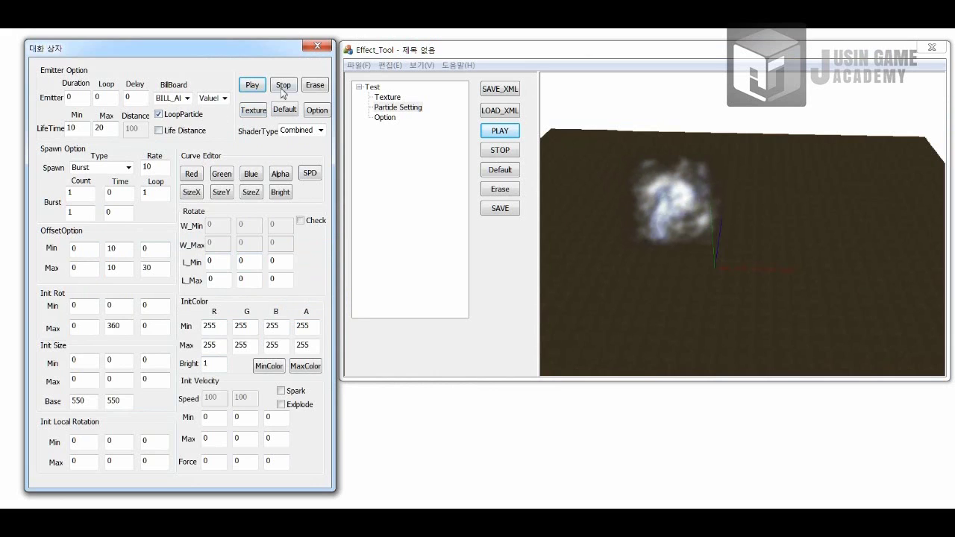
{"action": "left_click", "coordinate": [158, 114]}
{"action": "left_click", "coordinate": [252, 87]}
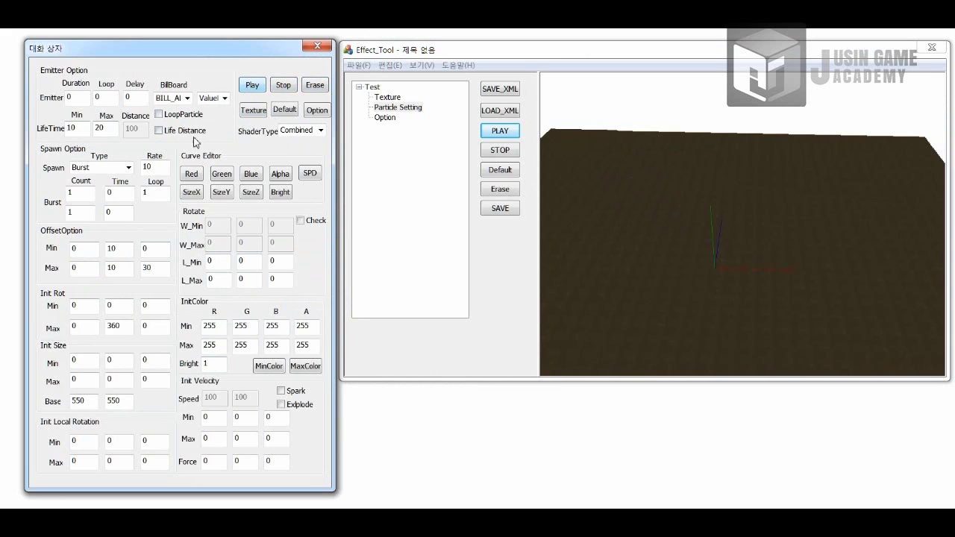
{"action": "left_click", "coordinate": [254, 90]}
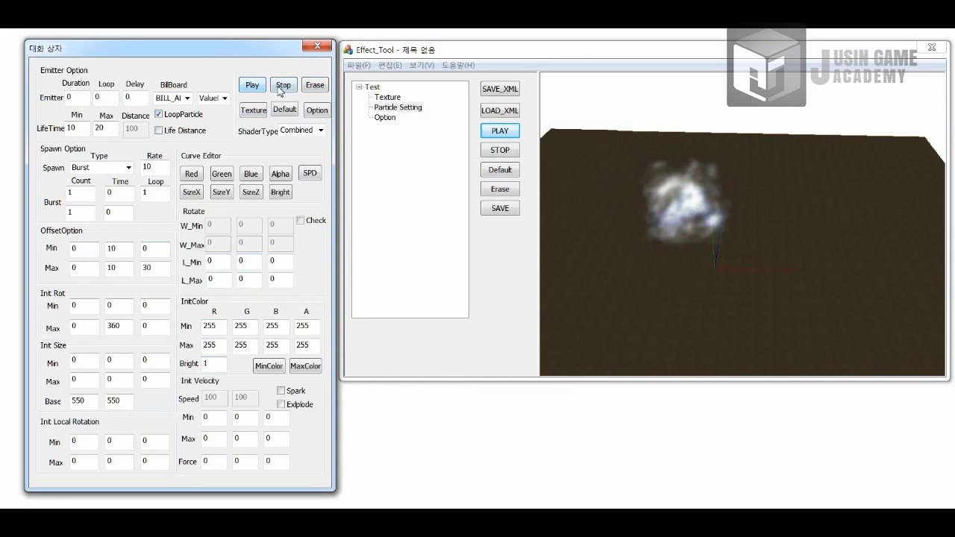
{"action": "left_click", "coordinate": [282, 88]}
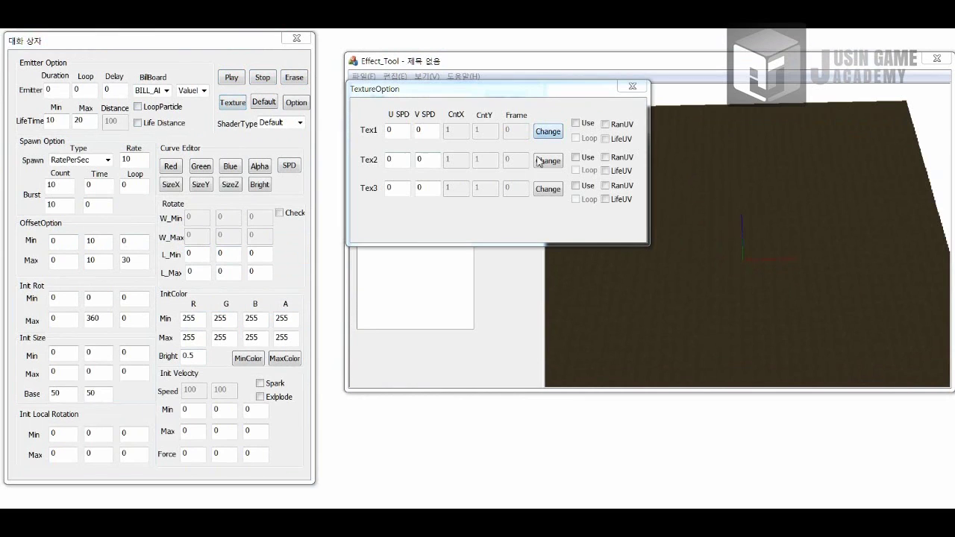
Step: Load a texture from the Resources/Texture/Effect folder into Tex1
{"action": "left_click", "coordinate": [545, 159]}
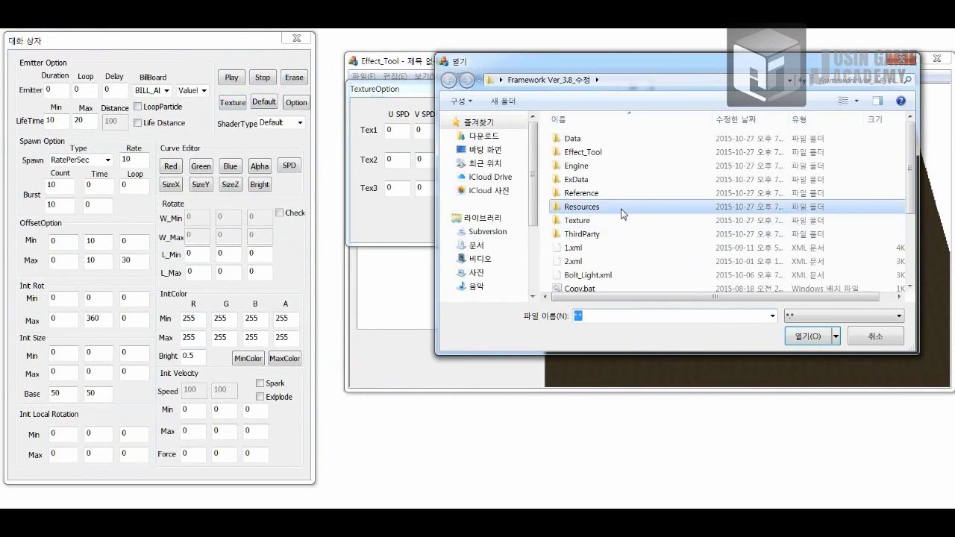
{"action": "double_click", "coordinate": [559, 206]}
{"action": "double_click", "coordinate": [596, 140]}
{"action": "scroll", "coordinate": [770, 274], "scroll_direction": "down", "scroll_amount": 10}
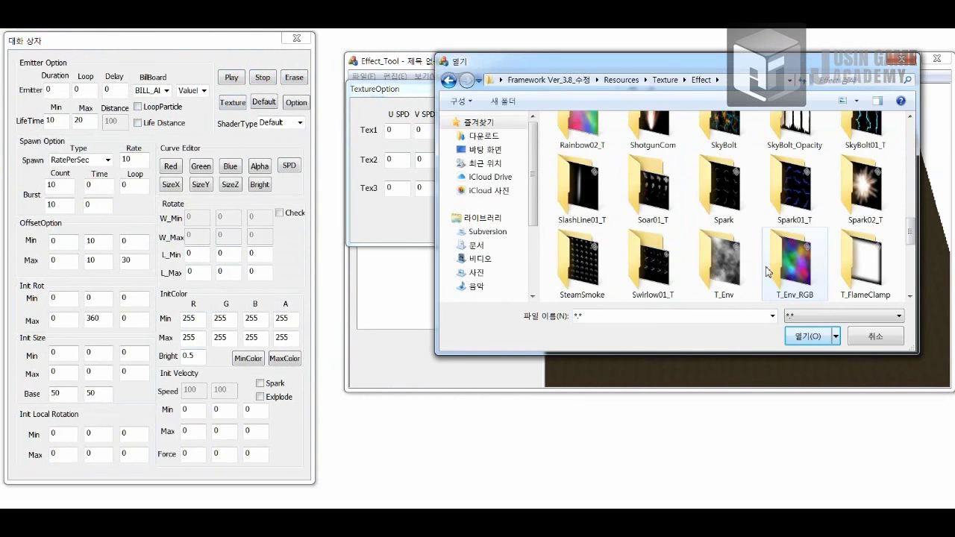
{"action": "double_click", "coordinate": [578, 192]}
{"action": "double_click", "coordinate": [596, 138]}
Step: Load Flare01_T0.tga from the Flare01_T effect folder into Tex2 and close the texture options
{"action": "left_click", "coordinate": [548, 159]}
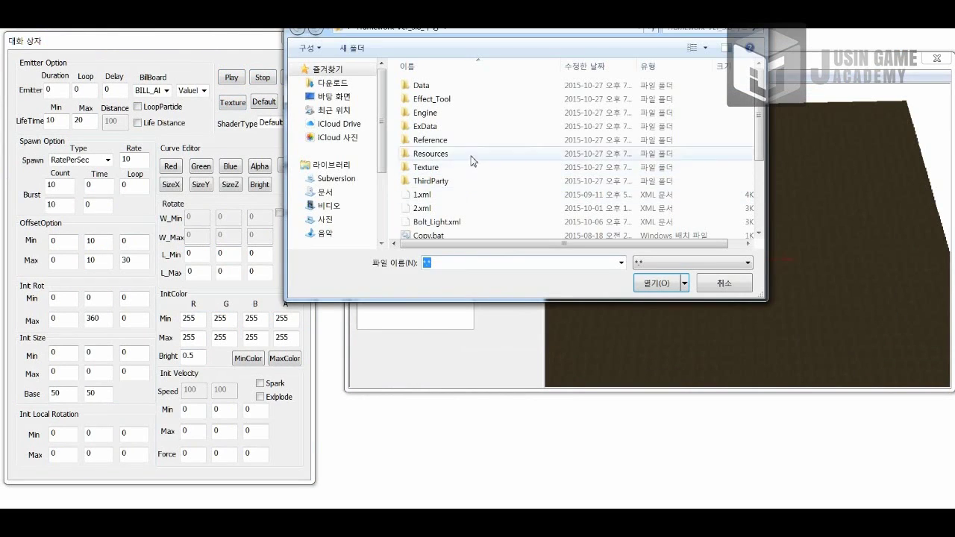
{"action": "double_click", "coordinate": [468, 160]}
{"action": "double_click", "coordinate": [432, 86]}
{"action": "scroll", "coordinate": [589, 183], "scroll_direction": "down", "scroll_amount": 3}
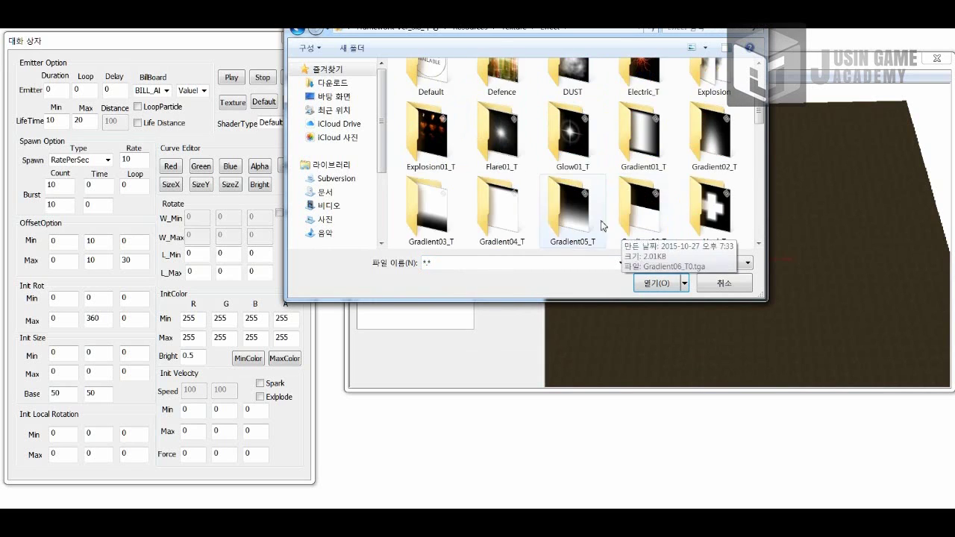
{"action": "scroll", "coordinate": [568, 196], "scroll_direction": "up", "scroll_amount": 3}
{"action": "scroll", "coordinate": [565, 203], "scroll_direction": "down", "scroll_amount": 1}
{"action": "double_click", "coordinate": [490, 209]}
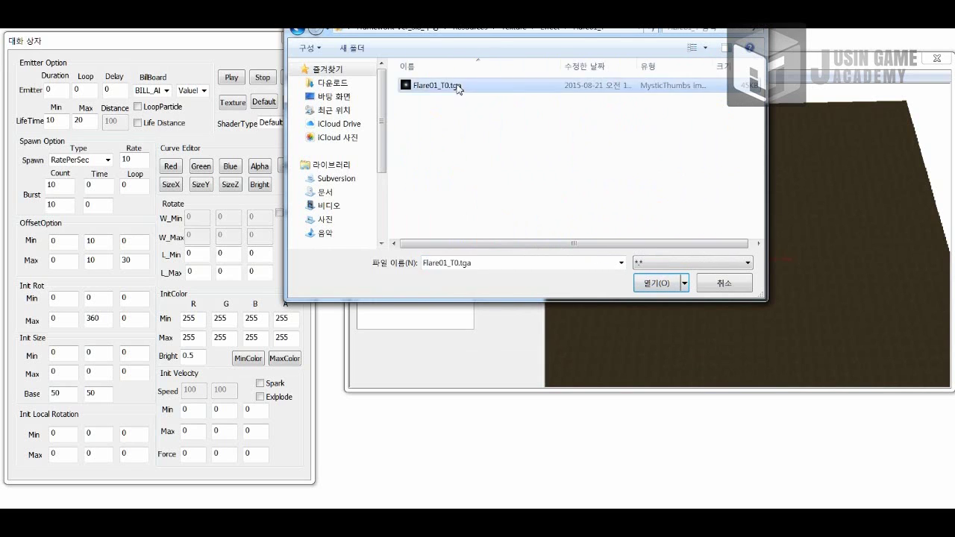
{"action": "double_click", "coordinate": [426, 87]}
{"action": "left_click", "coordinate": [632, 86]}
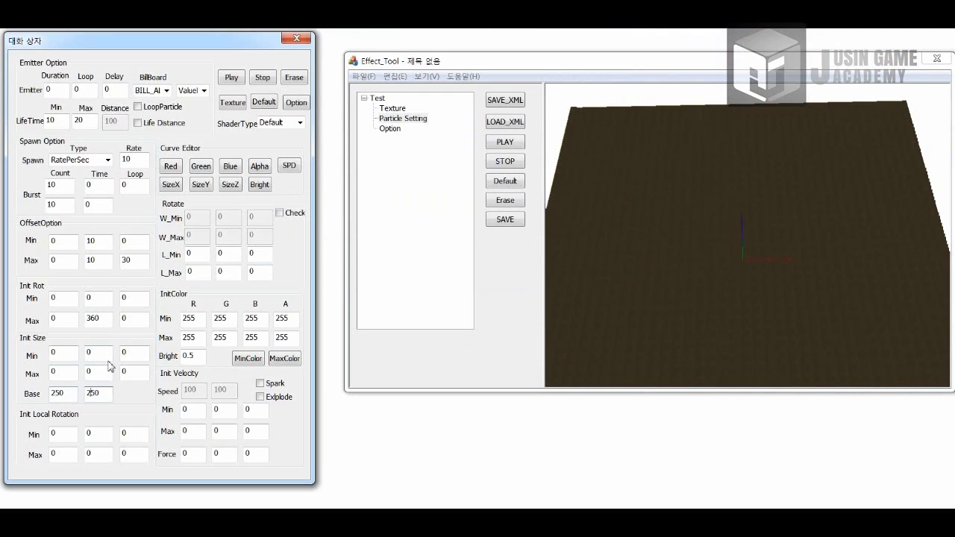
Step: Preview a Burst spawn with both counts at 50 and a loop of 1, using the ShieldRing shader type
{"action": "left_click", "coordinate": [80, 159]}
{"action": "left_click", "coordinate": [75, 169]}
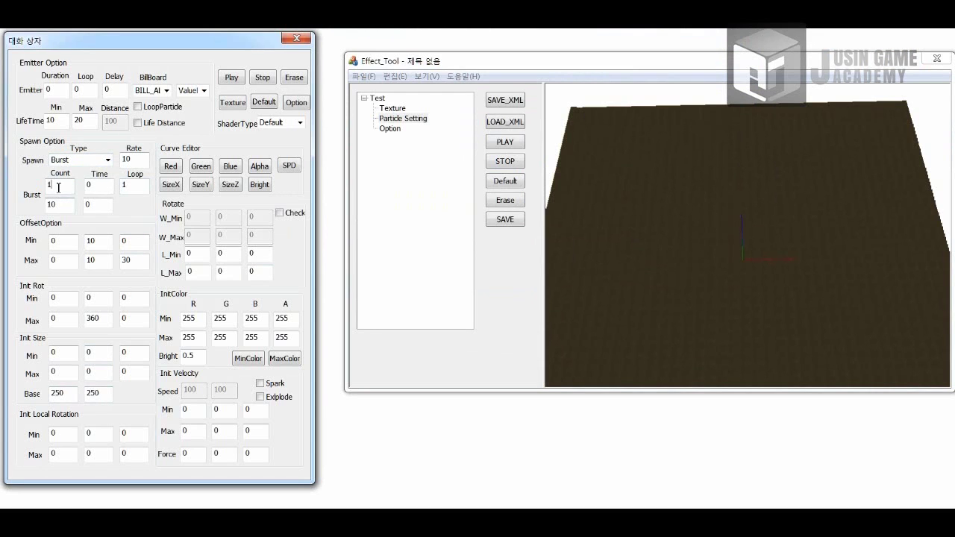
{"action": "left_click", "coordinate": [289, 123]}
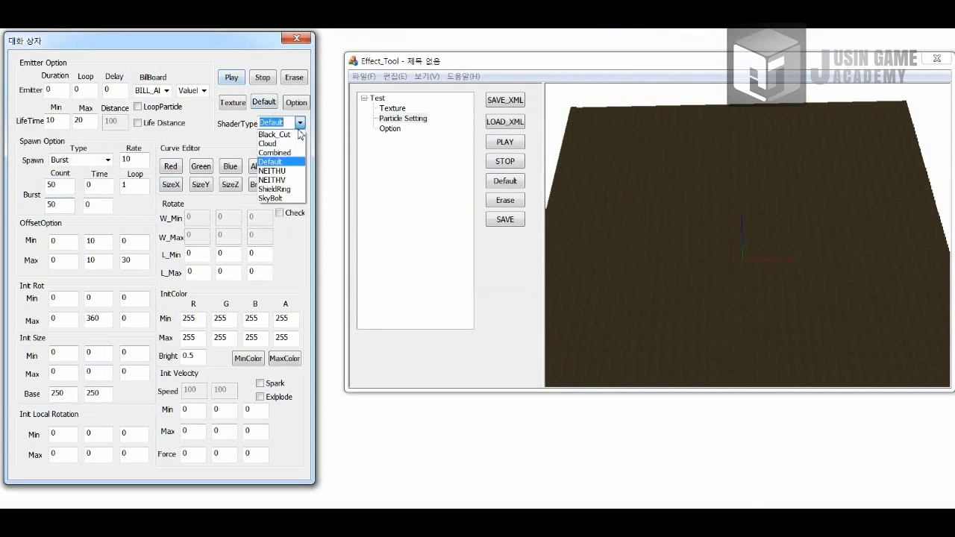
{"action": "left_click", "coordinate": [280, 187]}
{"action": "left_click", "coordinate": [232, 78]}
{"action": "middle_click_drag", "start_coordinate": [709, 237], "coordinate": [562, 195]}
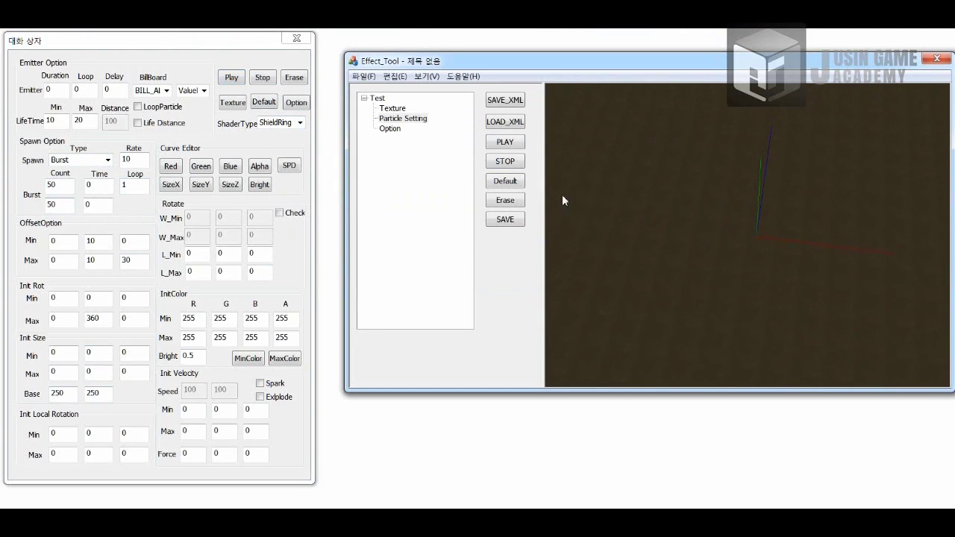
{"action": "left_click", "coordinate": [231, 78]}
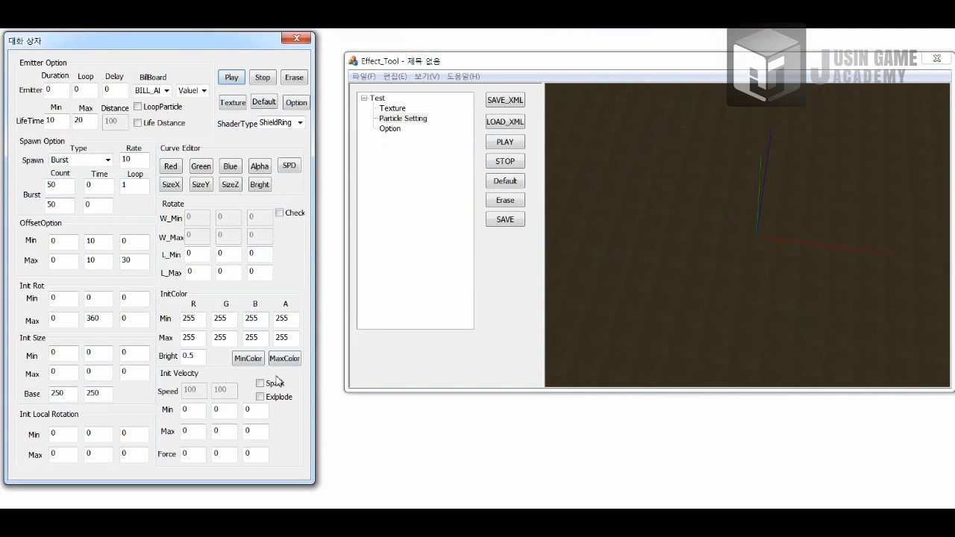
Step: Enable Spark for the initial velocity, set the billboard mode to NONE, and preview the effect
{"action": "left_click", "coordinate": [166, 91]}
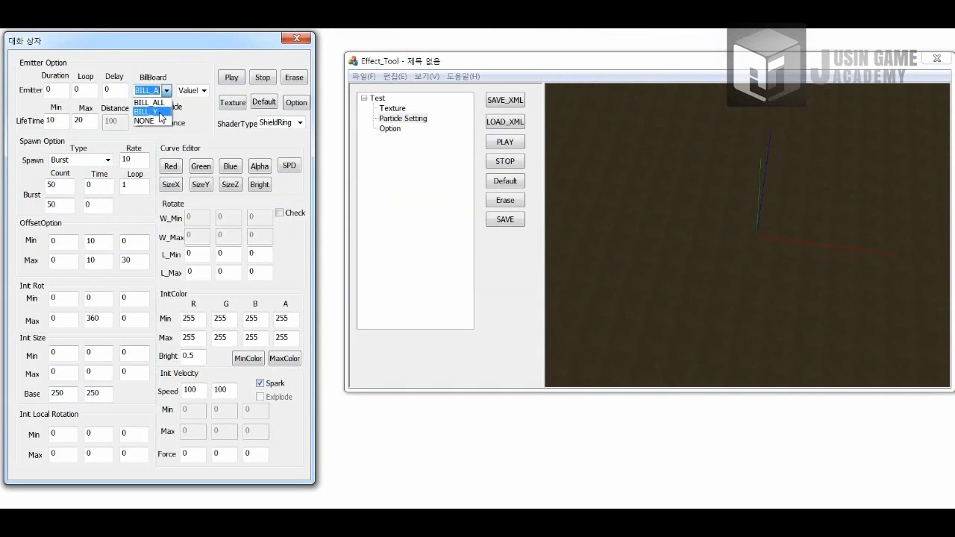
{"action": "left_click", "coordinate": [150, 107]}
{"action": "left_click", "coordinate": [237, 80]}
{"action": "left_click", "coordinate": [671, 195]}
{"action": "scroll", "coordinate": [671, 195], "scroll_direction": "down", "scroll_amount": 5}
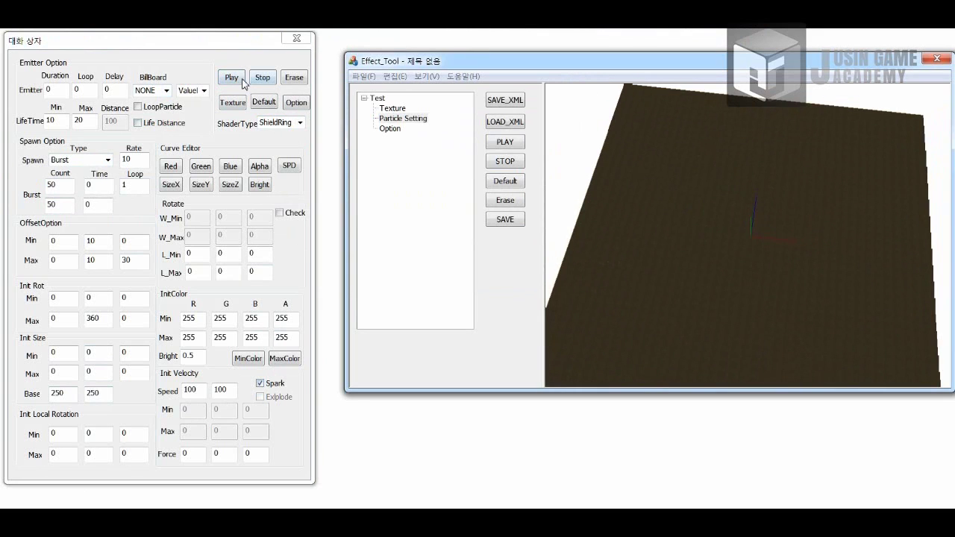
{"action": "left_click", "coordinate": [241, 80]}
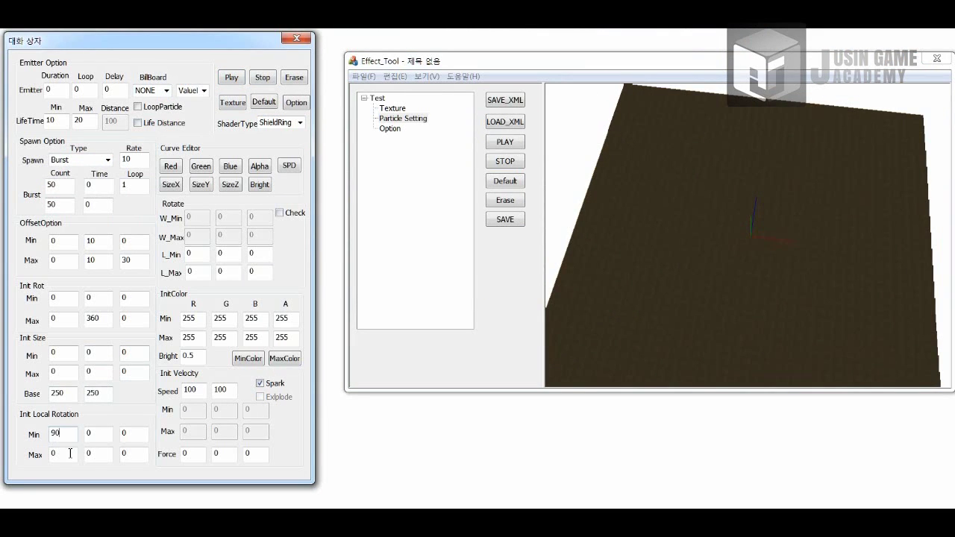
Step: Set the first Init Local Rotation Min and Max to 90 and the second Init Size Min to 500 and Max to 1000, previewing the result
{"action": "left_click_drag", "start_coordinate": [676, 228], "coordinate": [783, 250]}
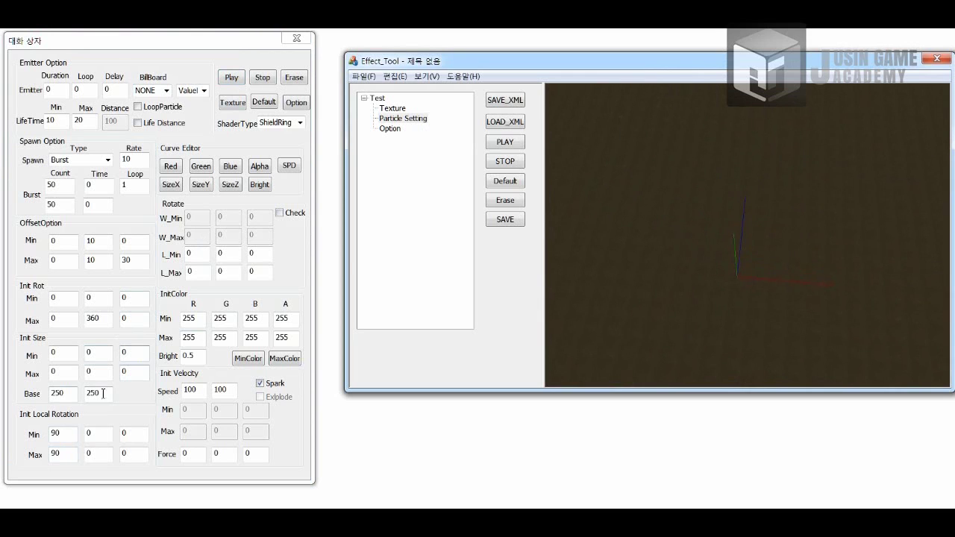
{"action": "left_click", "coordinate": [89, 375]}
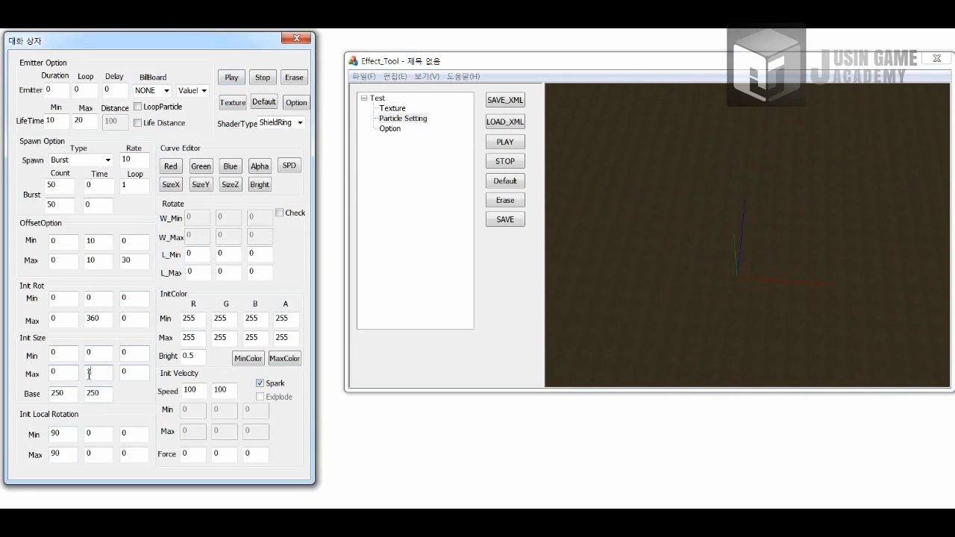
{"action": "left_click", "coordinate": [232, 79]}
{"action": "left_click", "coordinate": [232, 79]}
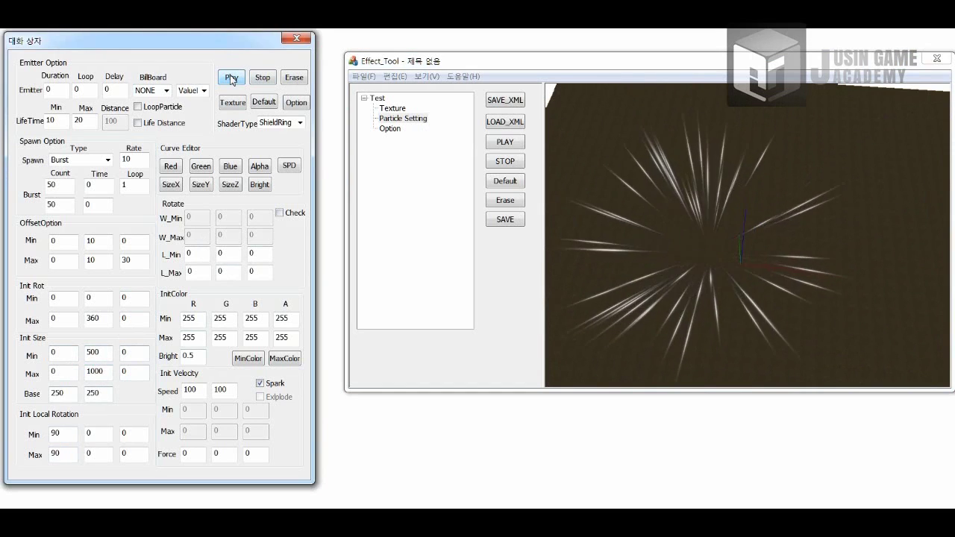
Step: Set the minimum color to RGB 255, 128, 64 and the maximum color to 255, 128, 0, and preview the effect
{"action": "left_click", "coordinate": [248, 359]}
{"action": "left_click", "coordinate": [40, 224]}
{"action": "left_click", "coordinate": [32, 339]}
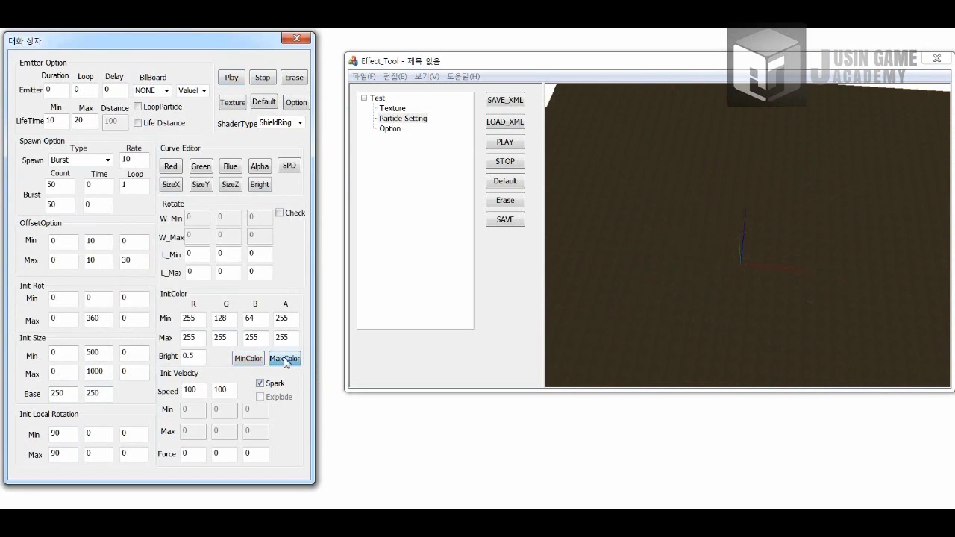
{"action": "left_click", "coordinate": [284, 358]}
{"action": "left_click", "coordinate": [40, 236]}
{"action": "left_click", "coordinate": [41, 347]}
{"action": "left_click", "coordinate": [233, 77]}
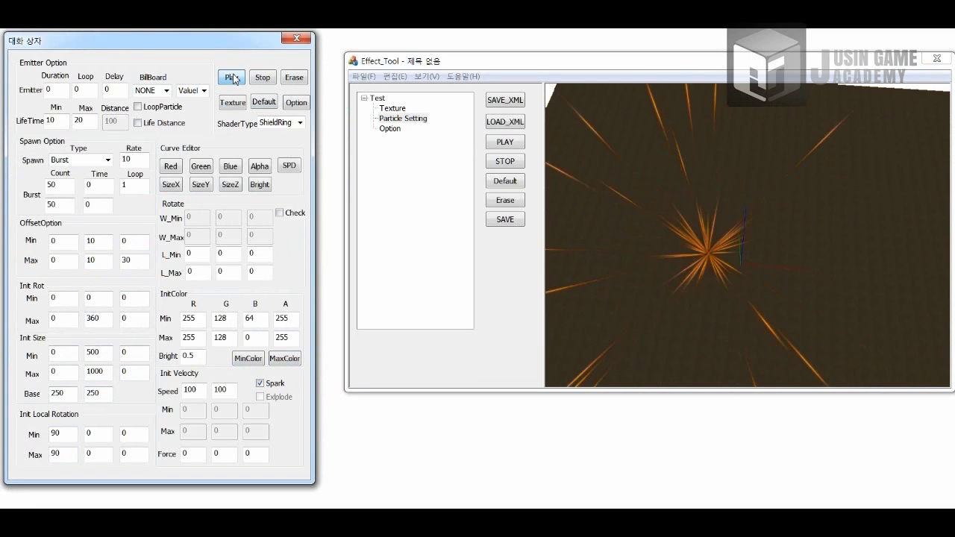
Step: Set the brightness to 2 and replay the spark effect
{"action": "left_click", "coordinate": [712, 235]}
{"action": "left_click_drag", "start_coordinate": [204, 358], "coordinate": [139, 350]}
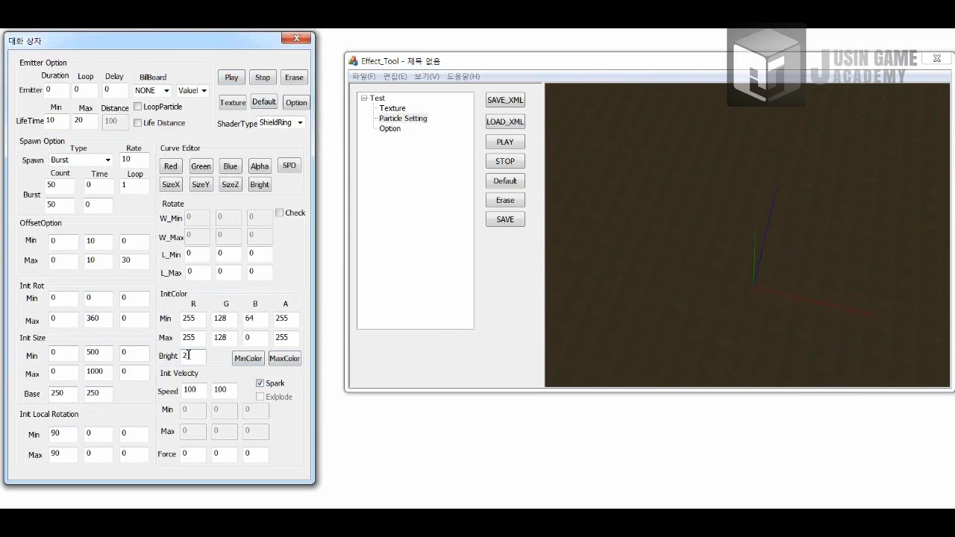
{"action": "left_click", "coordinate": [231, 78]}
{"action": "left_click", "coordinate": [241, 81]}
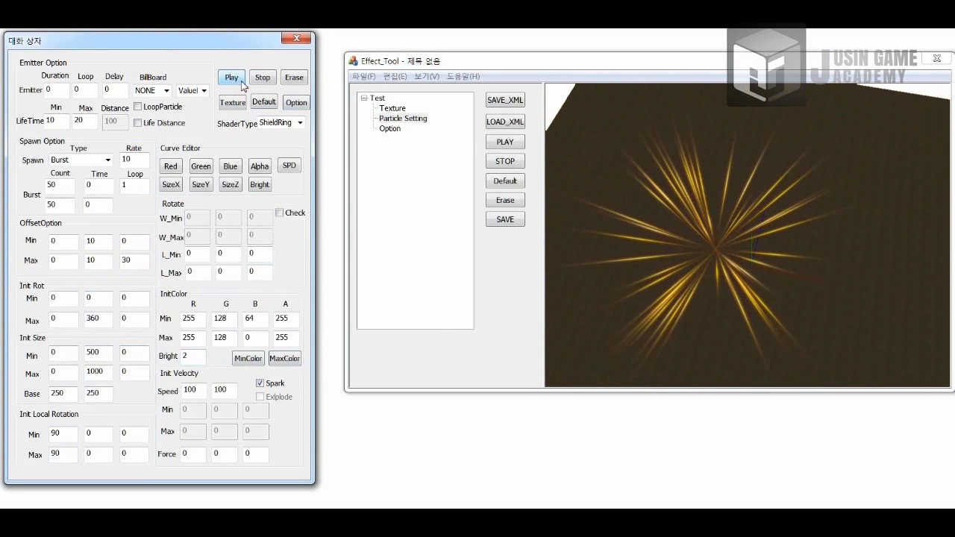
Step: Save an alpha curve with value 255 at lifetime 20, 600 at 60, and a final point at 100
{"action": "left_click", "coordinate": [260, 166]}
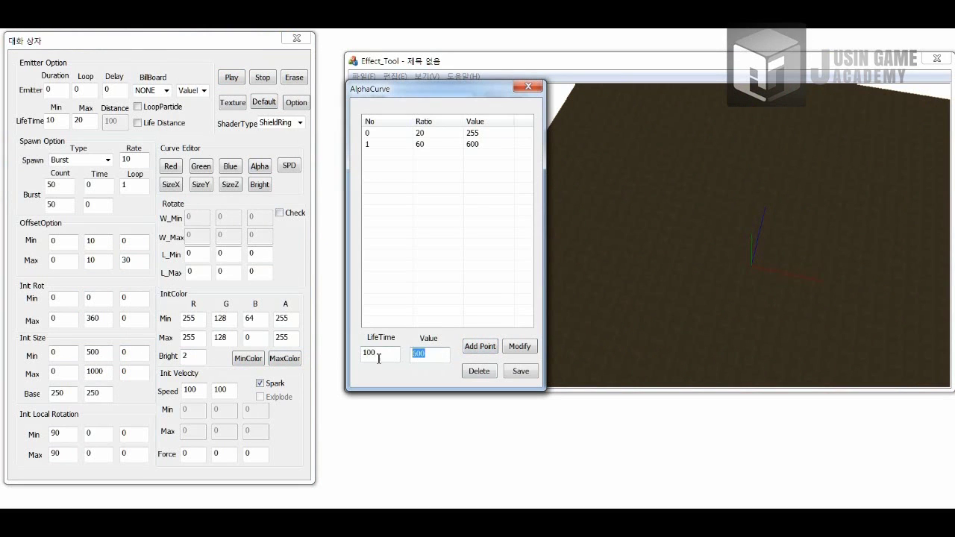
{"action": "left_click", "coordinate": [481, 347]}
{"action": "left_click", "coordinate": [521, 371]}
Step: Set the initial color's minimum and maximum alpha to 0 and preview the effect
{"action": "double_click", "coordinate": [284, 319]}
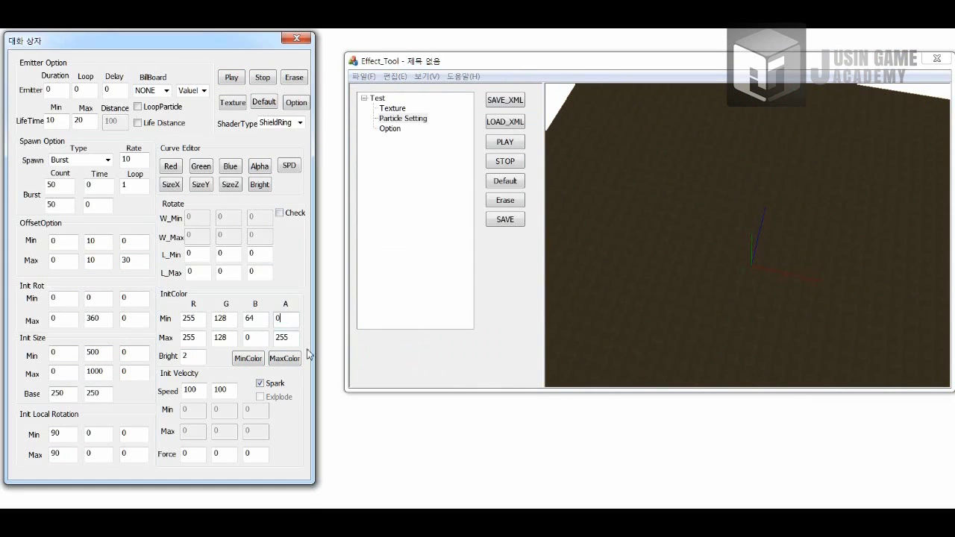
{"action": "left_click", "coordinate": [232, 79]}
{"action": "left_click", "coordinate": [232, 80]}
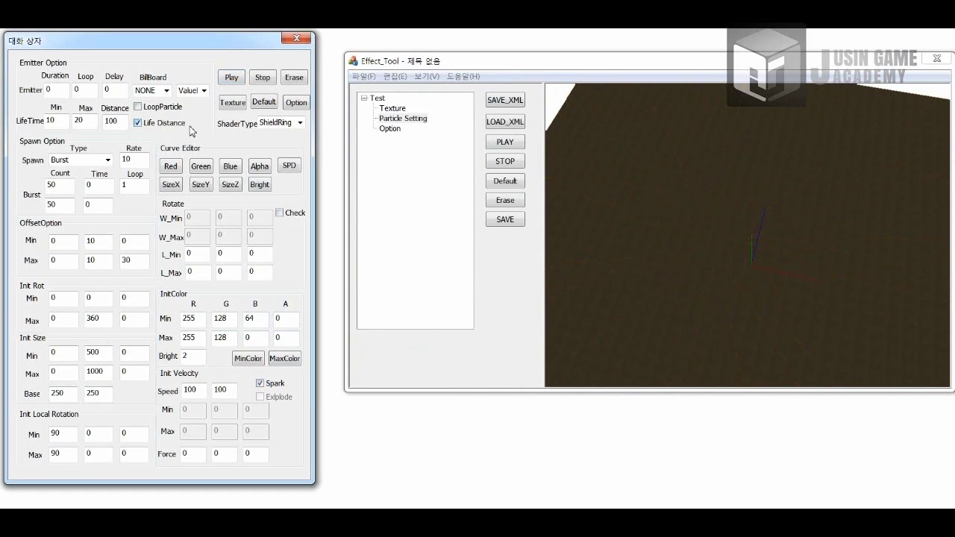
Step: Enable Life Distance, set the distance to 300, and preview the sparks
{"action": "left_click", "coordinate": [232, 77]}
{"action": "left_click", "coordinate": [231, 77]}
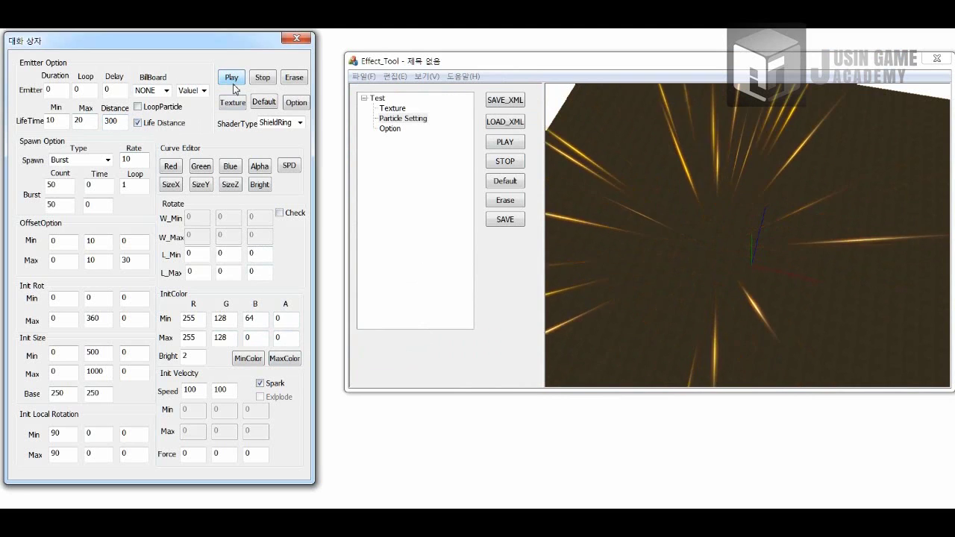
{"action": "left_click", "coordinate": [391, 120]}
{"action": "left_click", "coordinate": [232, 77]}
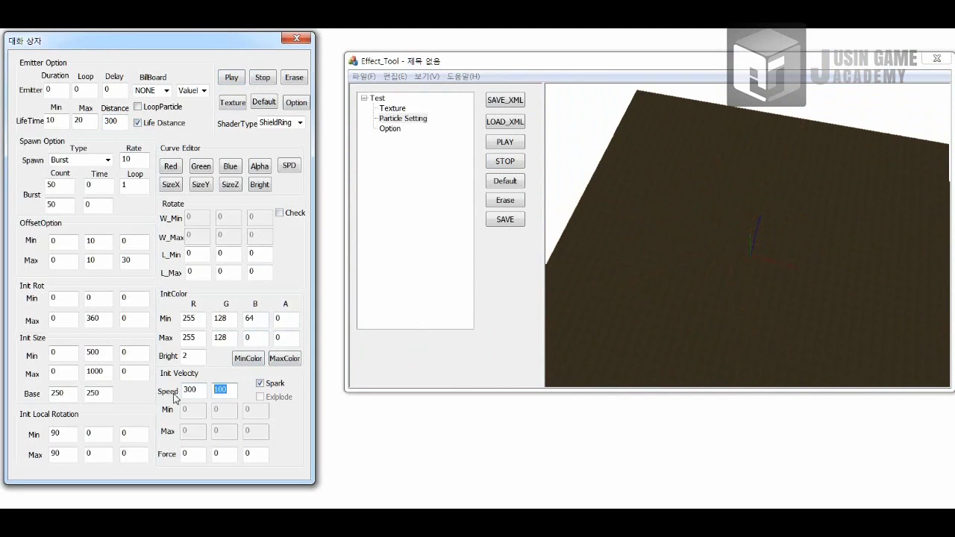
Step: Set the spark speed range to 300 and 500 and play the effect
{"action": "type", "text": "500"}
{"action": "left_click", "coordinate": [231, 78]}
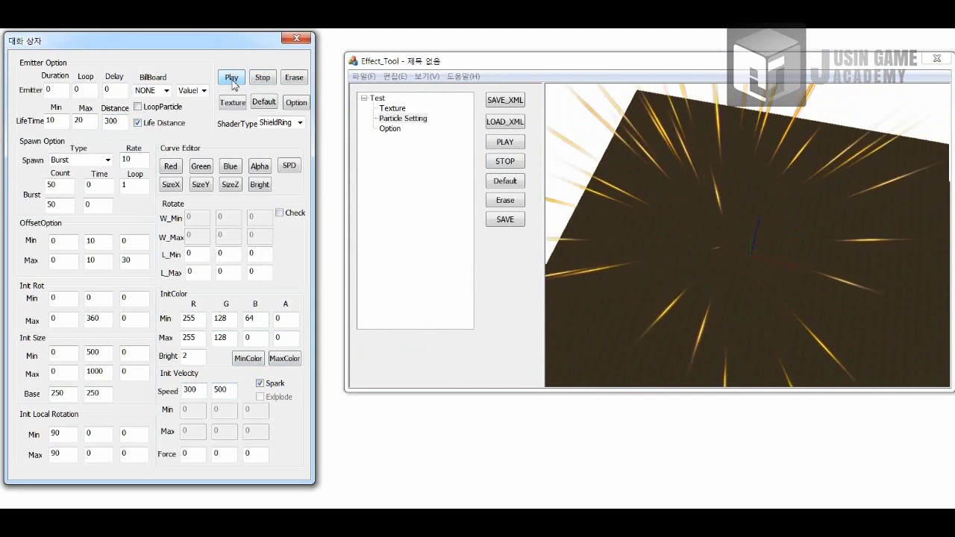
{"action": "left_click", "coordinate": [653, 241]}
Step: Change the particles' life distance and replay the effect several times
{"action": "left_click_drag", "start_coordinate": [110, 122], "coordinate": [101, 129]}
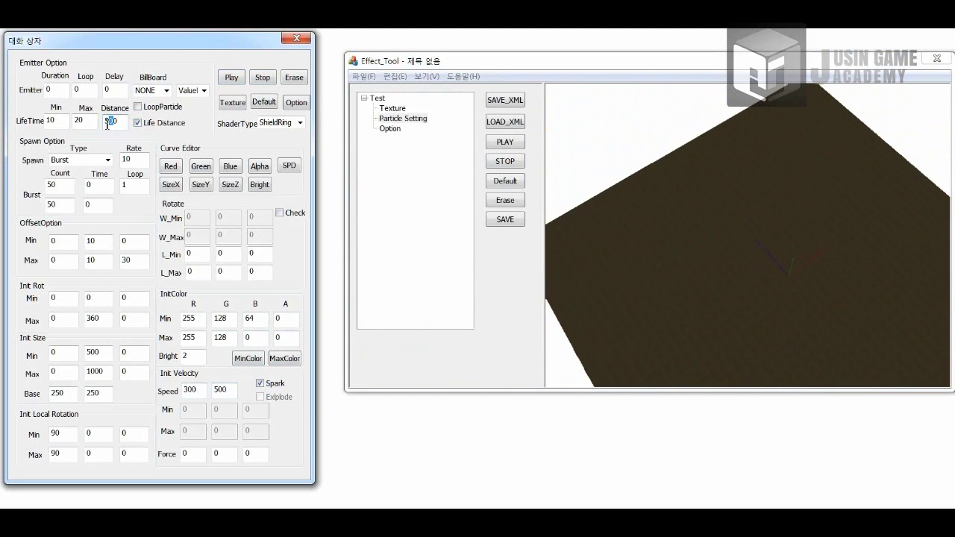
{"action": "left_click", "coordinate": [232, 79]}
{"action": "left_click", "coordinate": [230, 79]}
{"action": "left_click", "coordinate": [230, 80]}
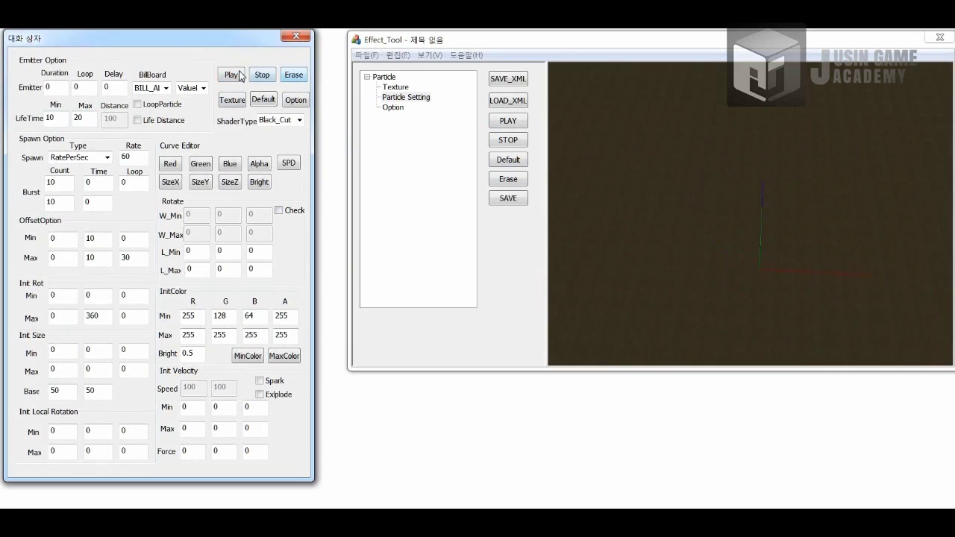
Step: Play the Black_Cut particle effect, and load a star-shaped texture from the Resources/Texture/Effect folder into Tex1
{"action": "left_click", "coordinate": [231, 75]}
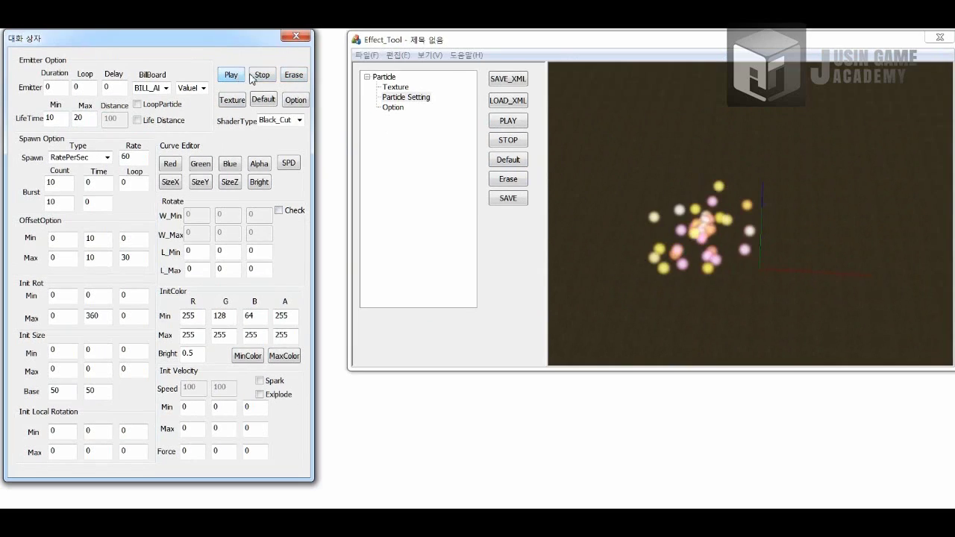
{"action": "left_click", "coordinate": [232, 100]}
{"action": "left_click", "coordinate": [551, 110]}
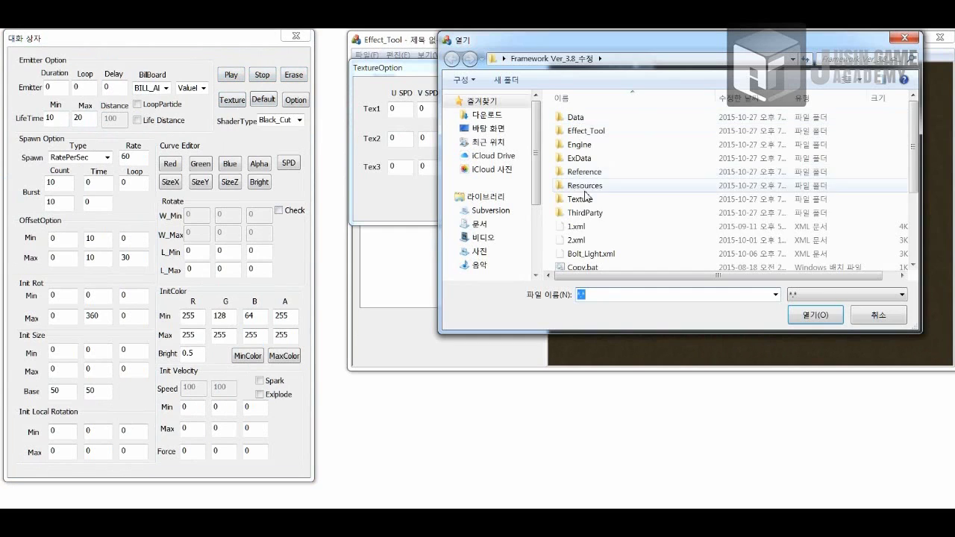
{"action": "double_click", "coordinate": [588, 128]}
{"action": "double_click", "coordinate": [578, 118]}
{"action": "scroll", "coordinate": [728, 224], "scroll_direction": "down", "scroll_amount": 5}
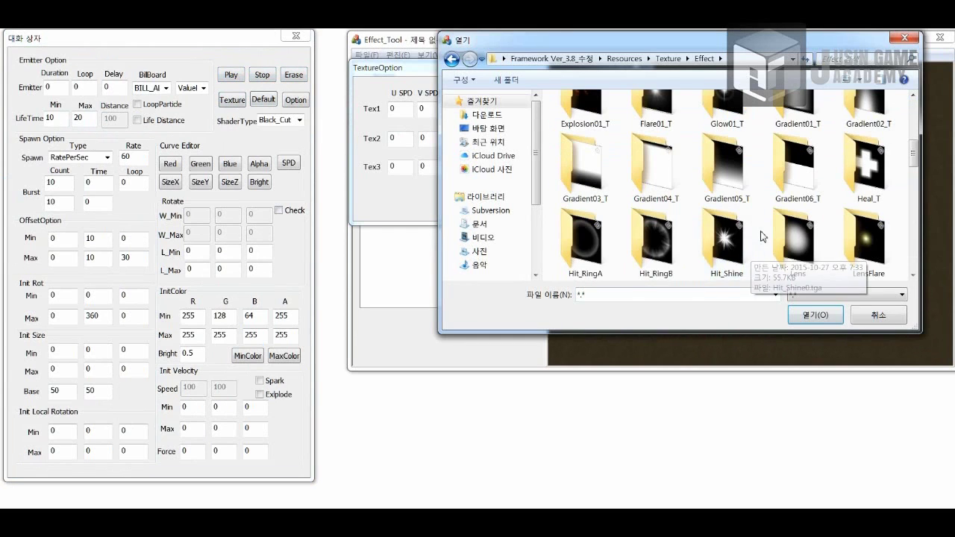
{"action": "scroll", "coordinate": [730, 227], "scroll_direction": "up", "scroll_amount": 1}
{"action": "double_click", "coordinate": [730, 224]}
{"action": "double_click", "coordinate": [480, 92]}
{"action": "left_click", "coordinate": [636, 68]}
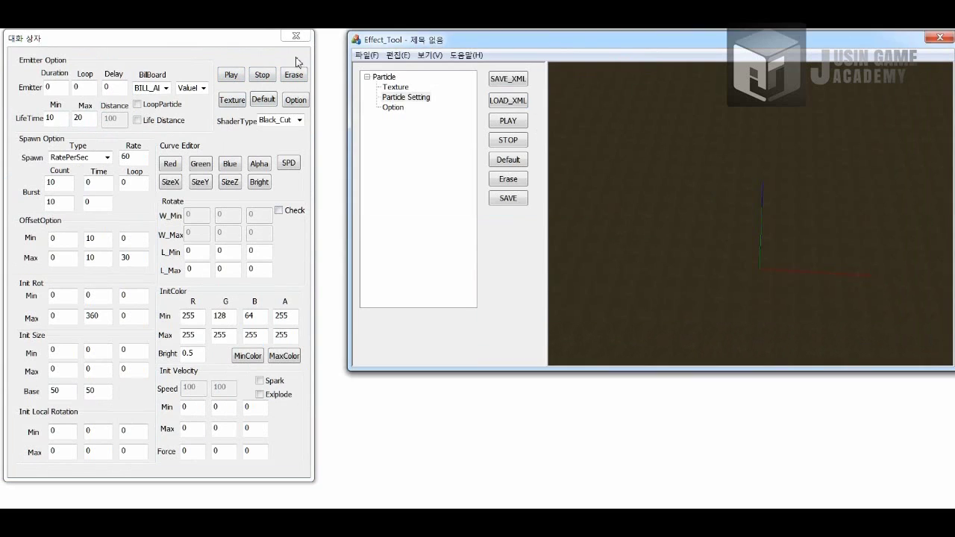
Step: Preview the particles with the new texture from near and far
{"action": "left_click", "coordinate": [231, 75]}
{"action": "left_click", "coordinate": [713, 217]}
{"action": "scroll", "coordinate": [709, 224], "scroll_direction": "up", "scroll_amount": 5}
{"action": "scroll", "coordinate": [709, 224], "scroll_direction": "down", "scroll_amount": 6}
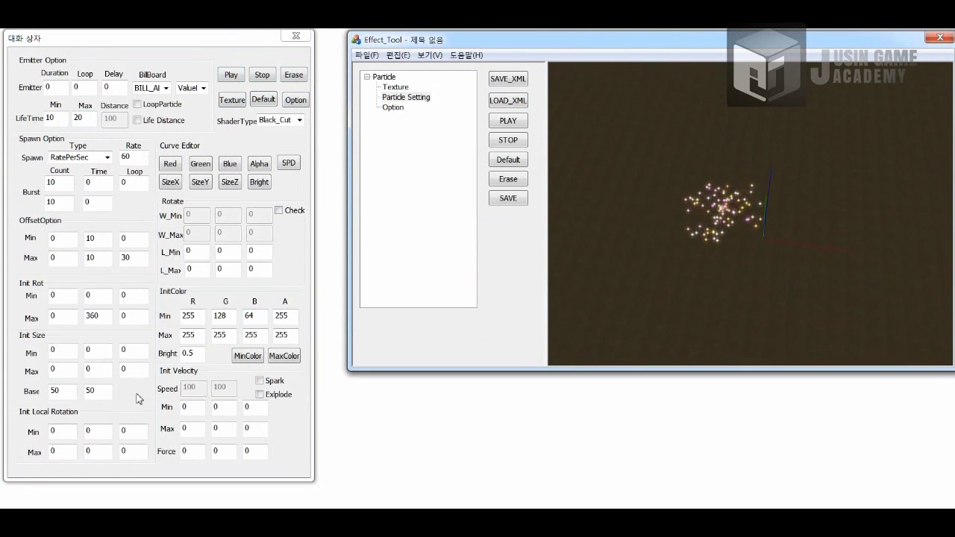
Step: Set the second Base size value to 100, preview the particles, and erase the effect
{"action": "left_click_drag", "start_coordinate": [90, 394], "coordinate": [83, 396]}
{"action": "type", "text": "100"}
{"action": "left_click", "coordinate": [676, 270]}
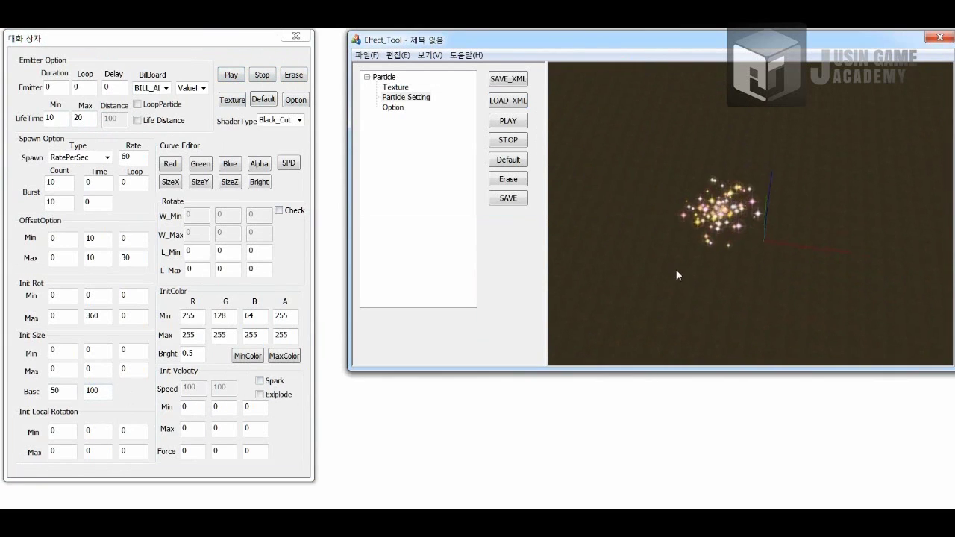
{"action": "left_click", "coordinate": [295, 75]}
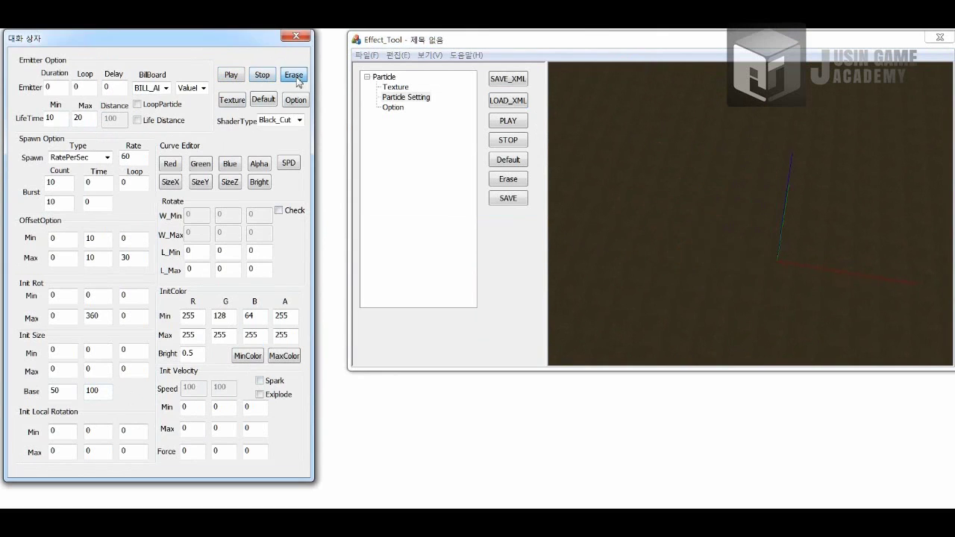
Step: Edit the size curve with value 200 at lifetime 20 and another point at lifetime 100, preview the effect, and erase it
{"action": "left_click", "coordinate": [167, 185]}
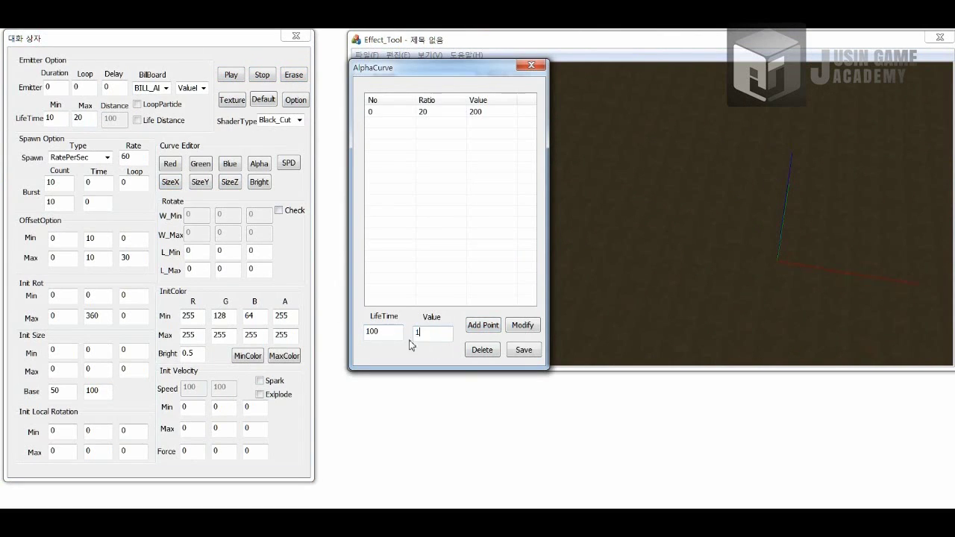
{"action": "left_click", "coordinate": [531, 66]}
{"action": "left_click", "coordinate": [231, 75]}
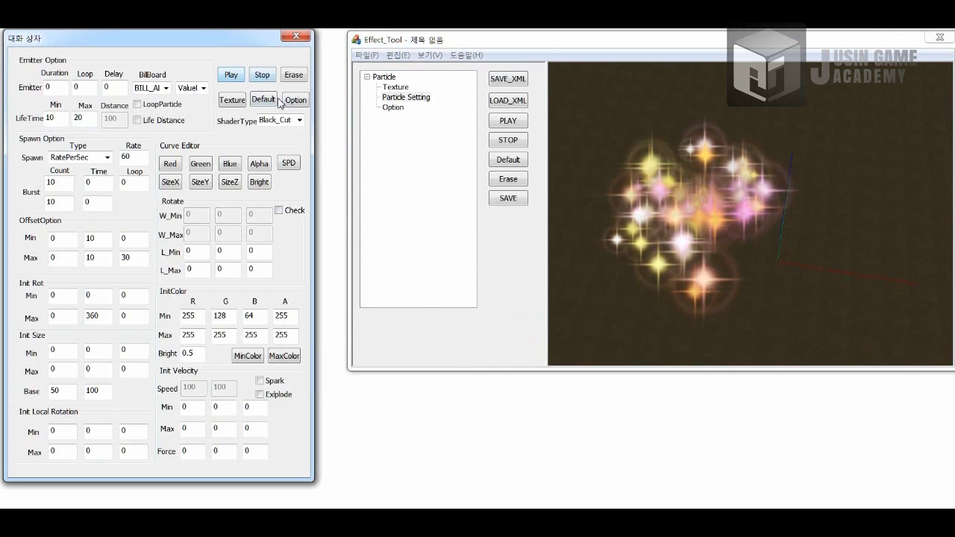
{"action": "left_click", "coordinate": [293, 75]}
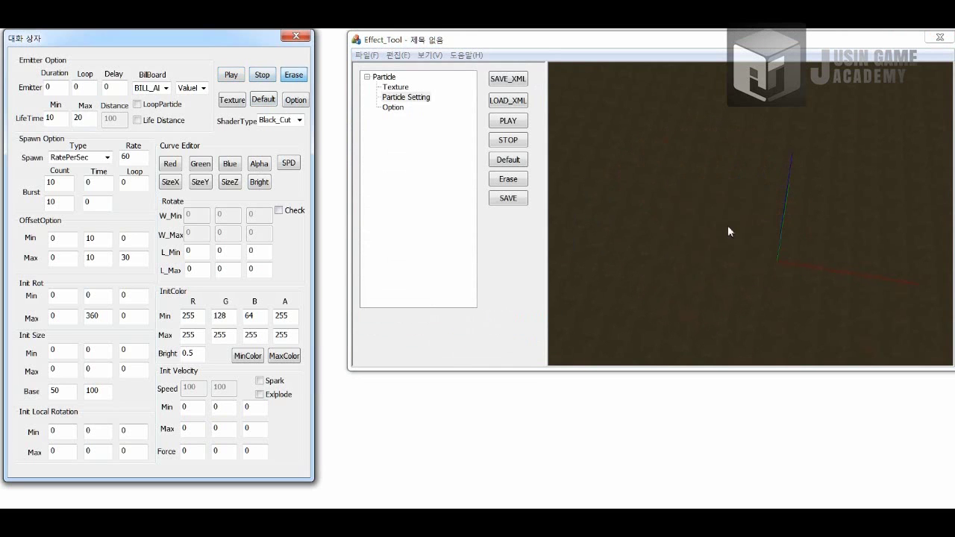
Step: Enable the Explode option, play the particle effect, and preview the explosion
{"action": "left_click", "coordinate": [727, 227]}
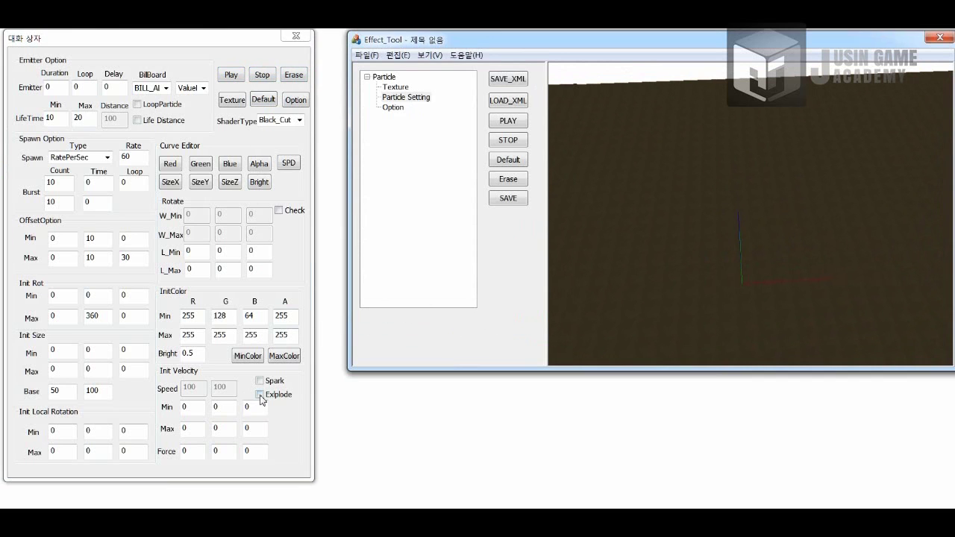
{"action": "left_click", "coordinate": [260, 395]}
{"action": "left_click", "coordinate": [237, 80]}
{"action": "left_click", "coordinate": [719, 241]}
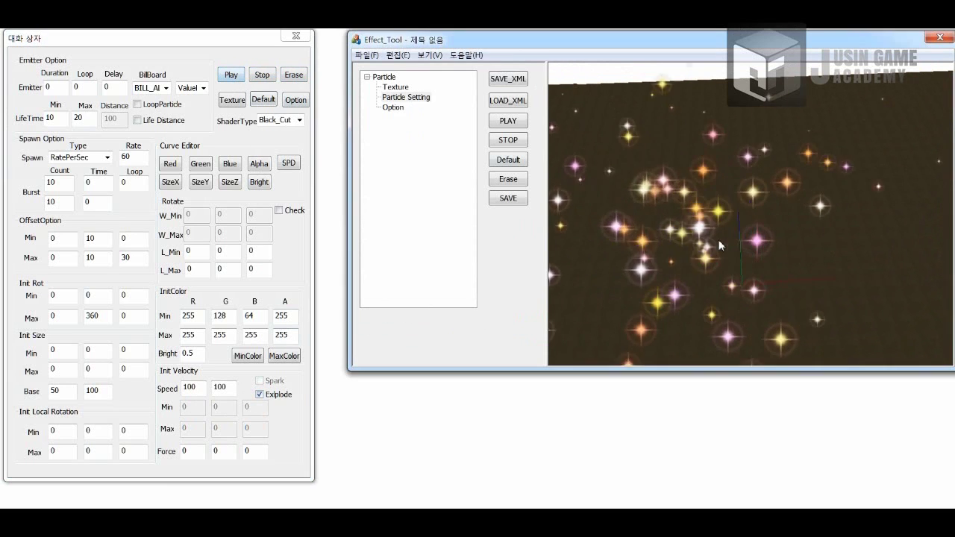
{"action": "scroll", "coordinate": [716, 240], "scroll_direction": "down", "scroll_amount": 3}
Step: Set the second Init Velocity Speed value to 300 and preview the exploding particles
{"action": "left_click", "coordinate": [216, 387]}
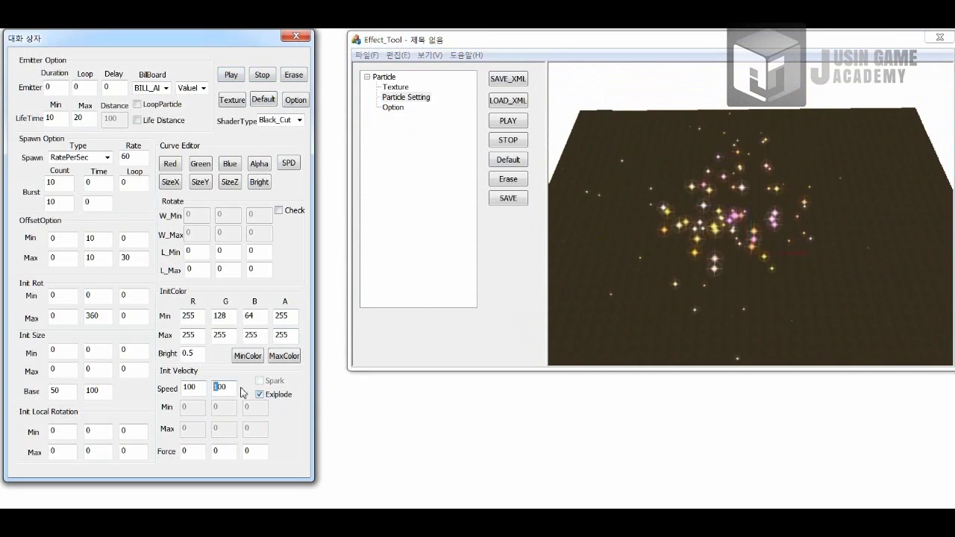
{"action": "key", "text": "BackSpace"}
{"action": "type", "text": "3"}
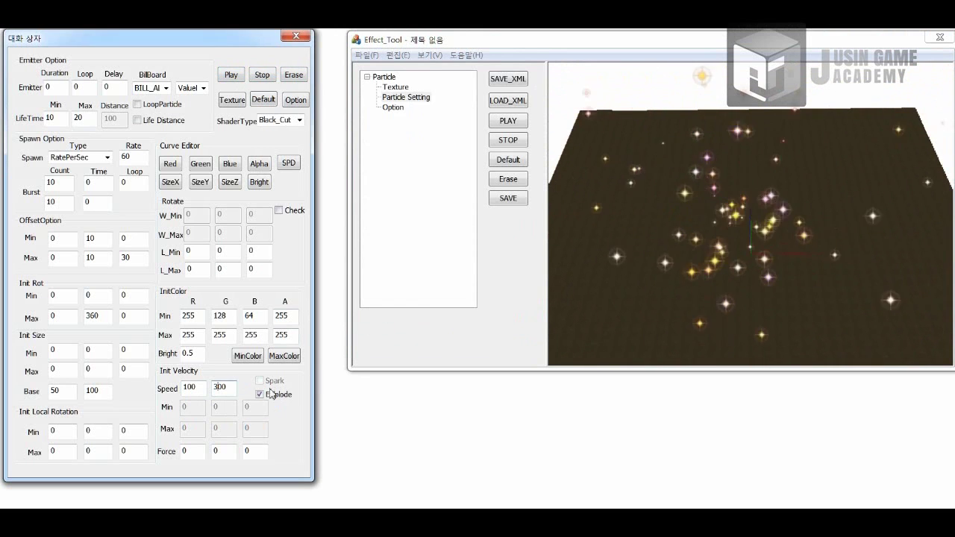
{"action": "mouse_move", "coordinate": [721, 267]}
{"action": "middle_mouse_down"}
{"action": "mouse_move", "coordinate": [738, 224]}
{"action": "mouse_move", "coordinate": [735, 272]}
{"action": "middle_mouse_up"}
{"action": "scroll", "coordinate": [734, 277], "scroll_direction": "up", "scroll_amount": 3}
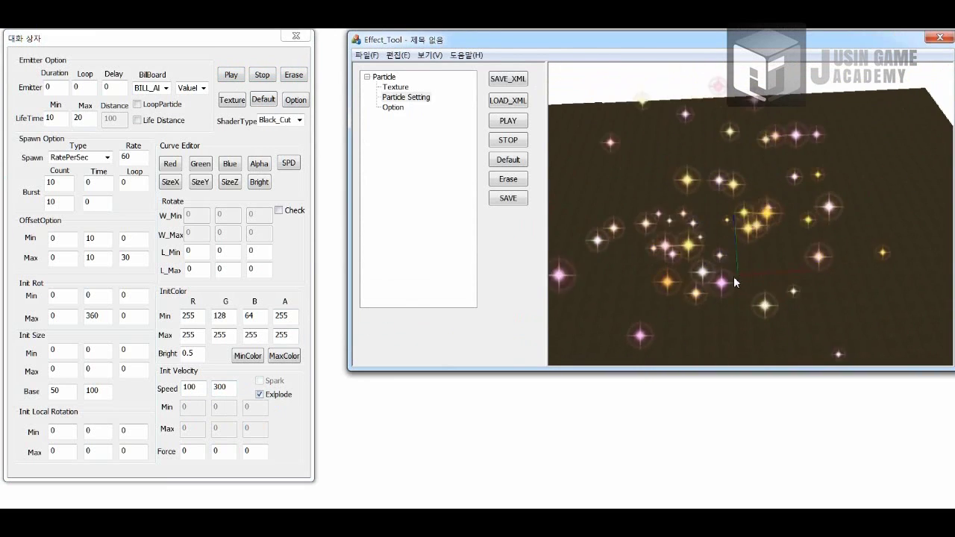
Step: Try a value of 900 for the second Force component and preview the particles from farther away
{"action": "left_click", "coordinate": [224, 390]}
{"action": "left_click", "coordinate": [227, 455]}
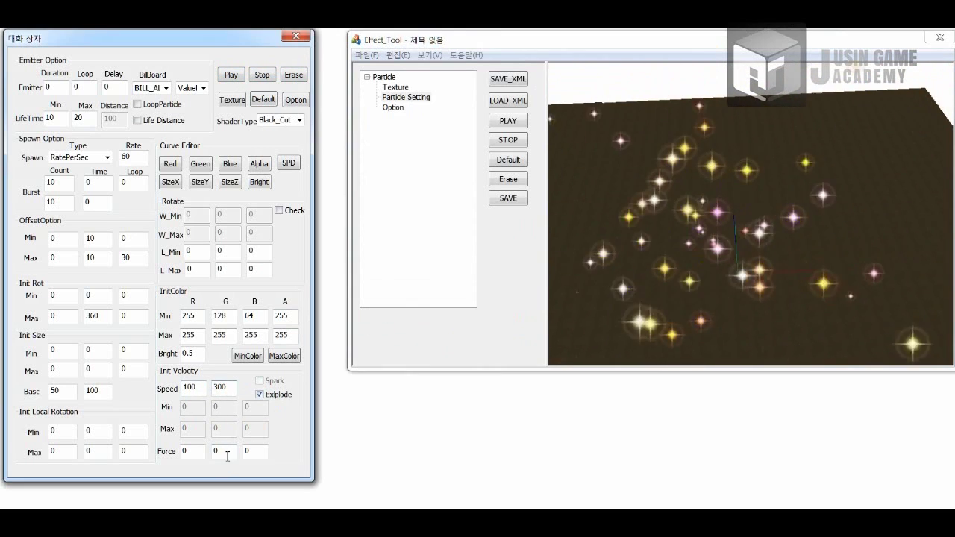
{"action": "key", "text": "BackSpace"}
{"action": "type", "text": "900"}
{"action": "left_click", "coordinate": [736, 291]}
{"action": "scroll", "coordinate": [737, 284], "scroll_direction": "down", "scroll_amount": 4}
{"action": "mouse_move", "coordinate": [738, 271]}
{"action": "middle_mouse_down"}
{"action": "mouse_move", "coordinate": [740, 257]}
{"action": "mouse_move", "coordinate": [732, 271]}
{"action": "middle_mouse_up"}
Step: Reset the second Force value to 0, set the third to 900, preview the particles, and erase the effect
{"action": "double_click", "coordinate": [236, 450]}
{"action": "type", "text": "0"}
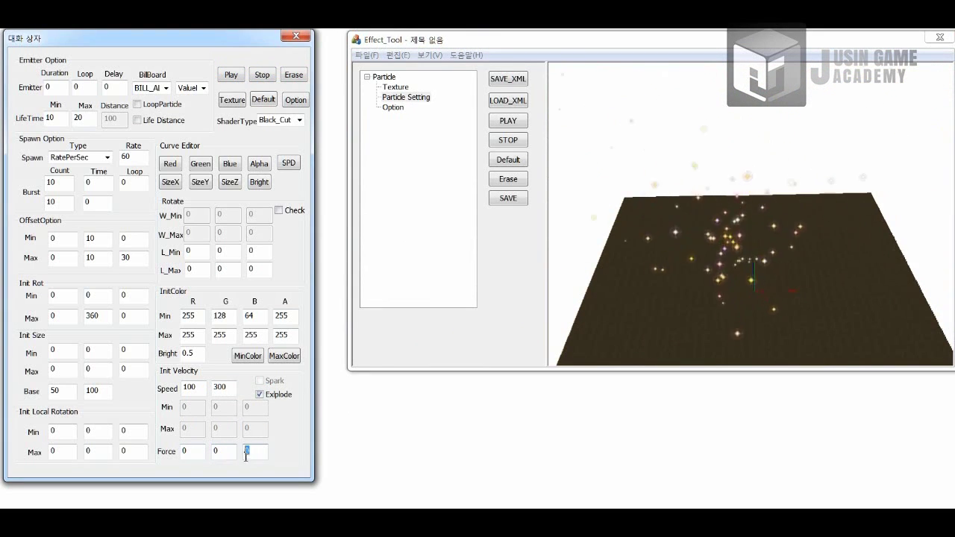
{"action": "left_click_drag", "start_coordinate": [748, 331], "coordinate": [793, 309]}
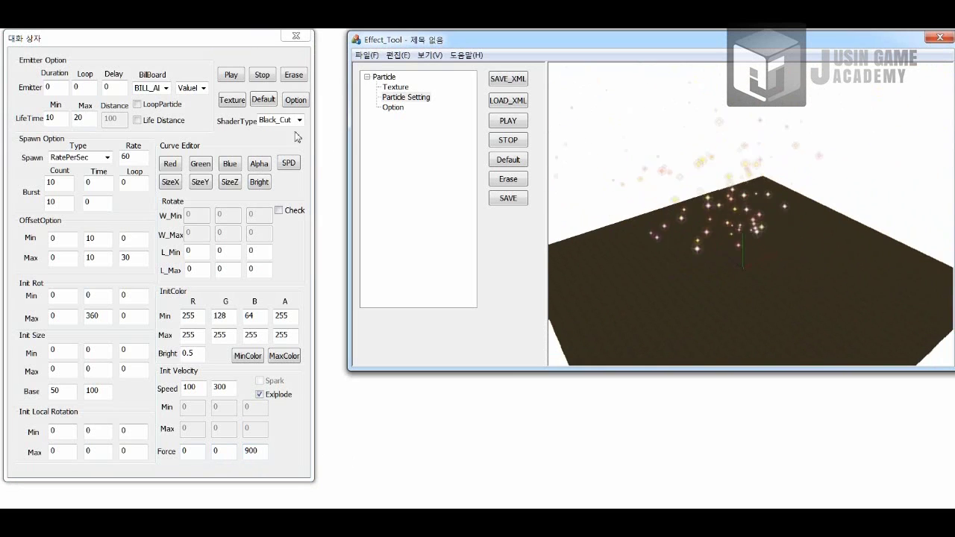
{"action": "left_click", "coordinate": [294, 75]}
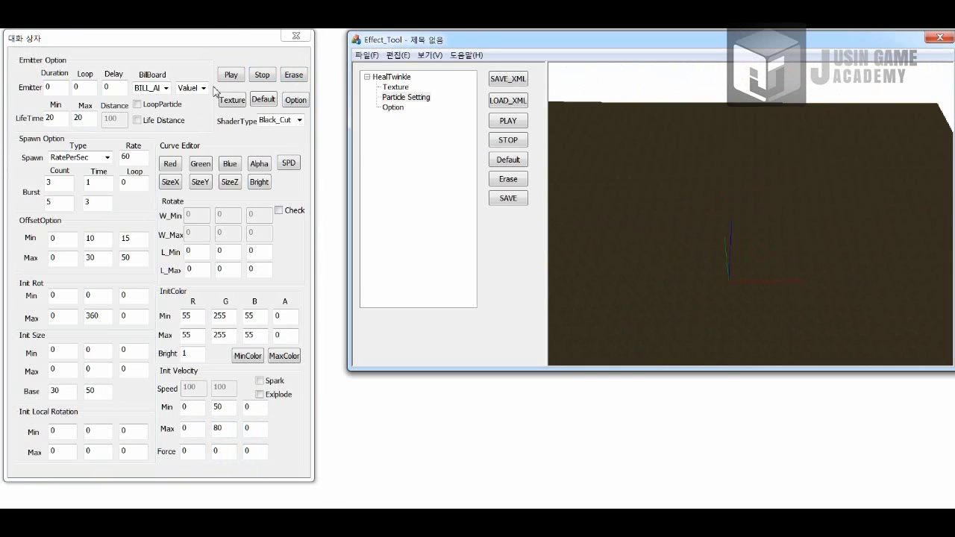
Step: Play the HealTwinkle effect, enable the Rotate check option, and set the second W_Min and W_Max values to 90
{"action": "left_click", "coordinate": [230, 75]}
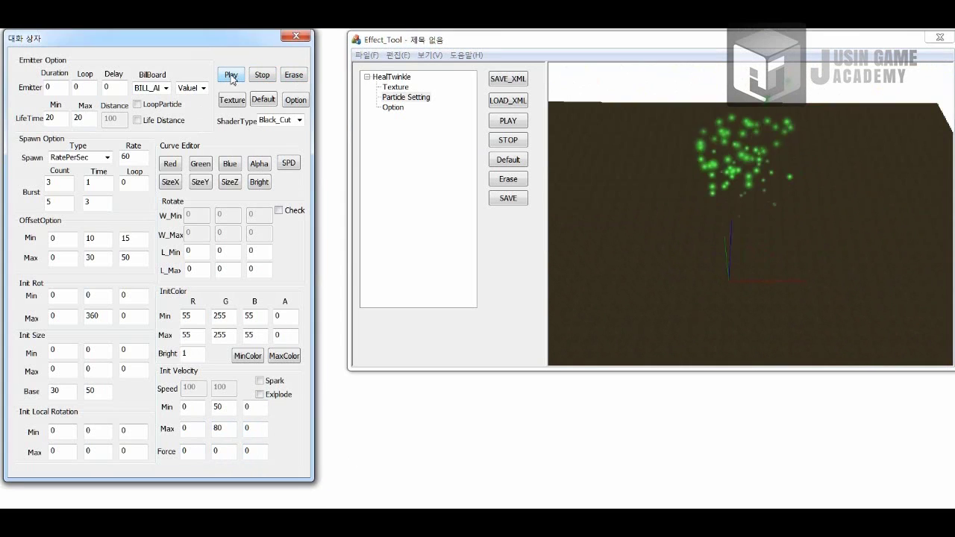
{"action": "left_click_drag", "start_coordinate": [819, 209], "coordinate": [717, 209]}
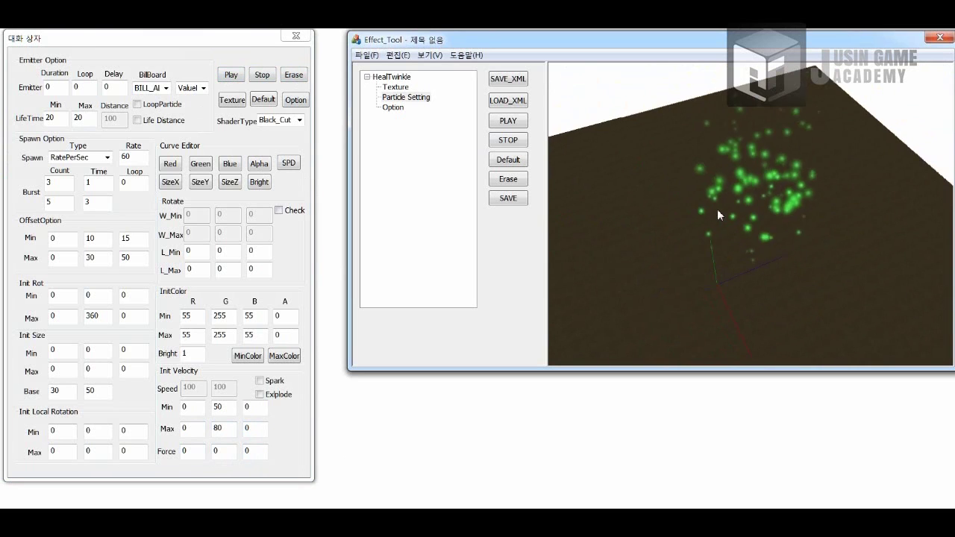
{"action": "left_click", "coordinate": [283, 212]}
{"action": "left_click_drag", "start_coordinate": [226, 233], "coordinate": [192, 215]}
{"action": "type", "text": "9090"}
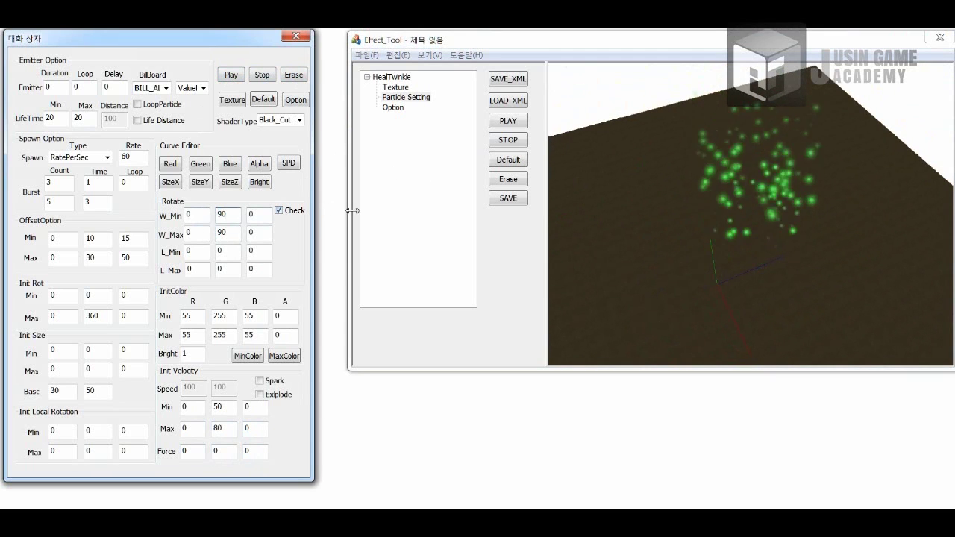
{"action": "left_click_drag", "start_coordinate": [722, 227], "coordinate": [653, 194]}
Step: Set the second Force value to 100 for a preview, raise it to 500, and preview the particles again
{"action": "double_click", "coordinate": [224, 451]}
{"action": "type", "text": "100"}
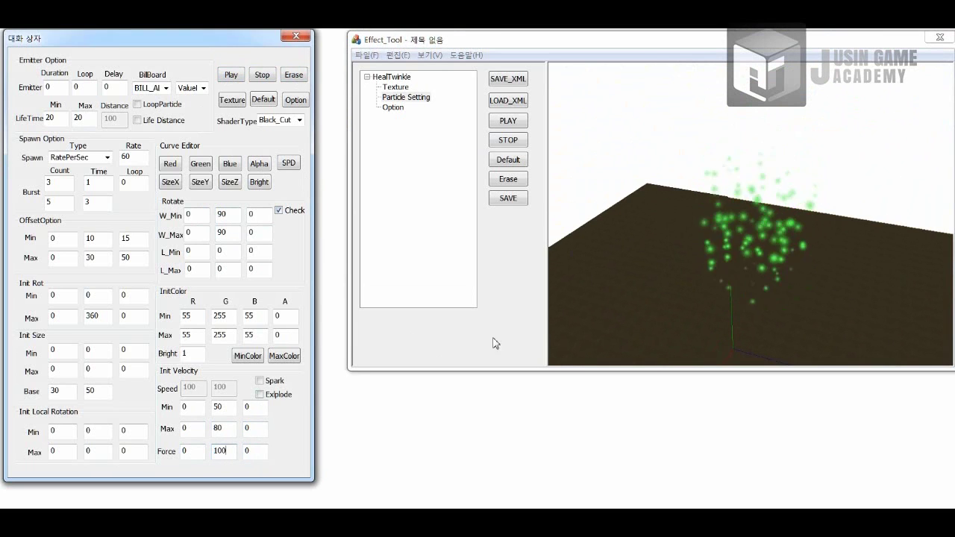
{"action": "left_click_drag", "start_coordinate": [691, 310], "coordinate": [676, 310]}
{"action": "double_click", "coordinate": [221, 451]}
{"action": "type", "text": "500"}
{"action": "left_click", "coordinate": [738, 312]}
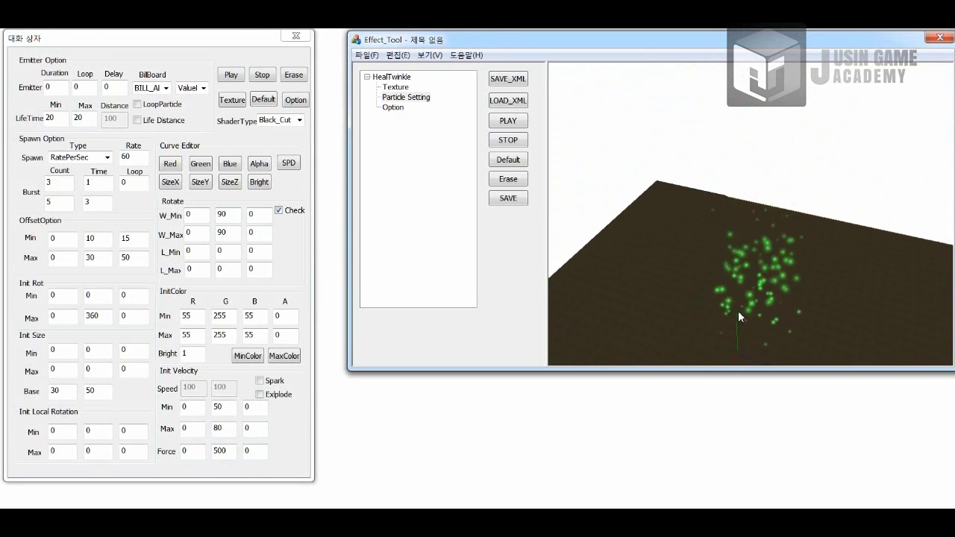
{"action": "left_click_drag", "start_coordinate": [765, 317], "coordinate": [855, 331]}
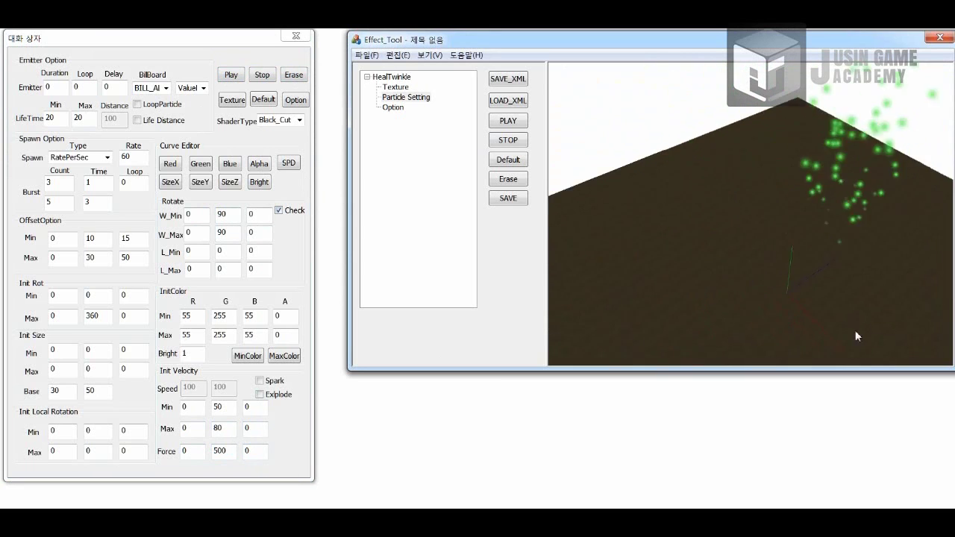
Step: Set the initial minimum color to black and the initial maximum color to white
{"action": "left_click", "coordinate": [248, 356]}
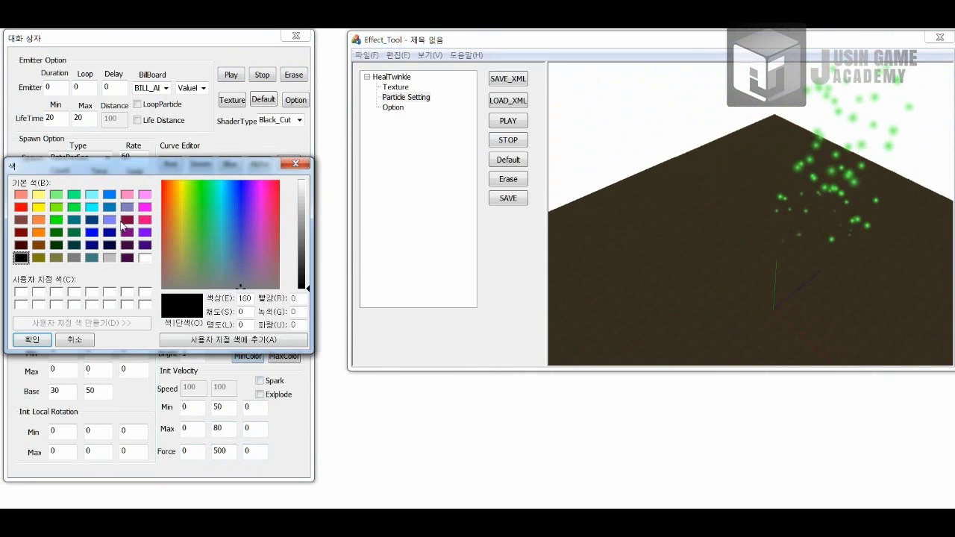
{"action": "left_click", "coordinate": [39, 344]}
{"action": "left_click", "coordinate": [284, 357]}
{"action": "left_click", "coordinate": [42, 341]}
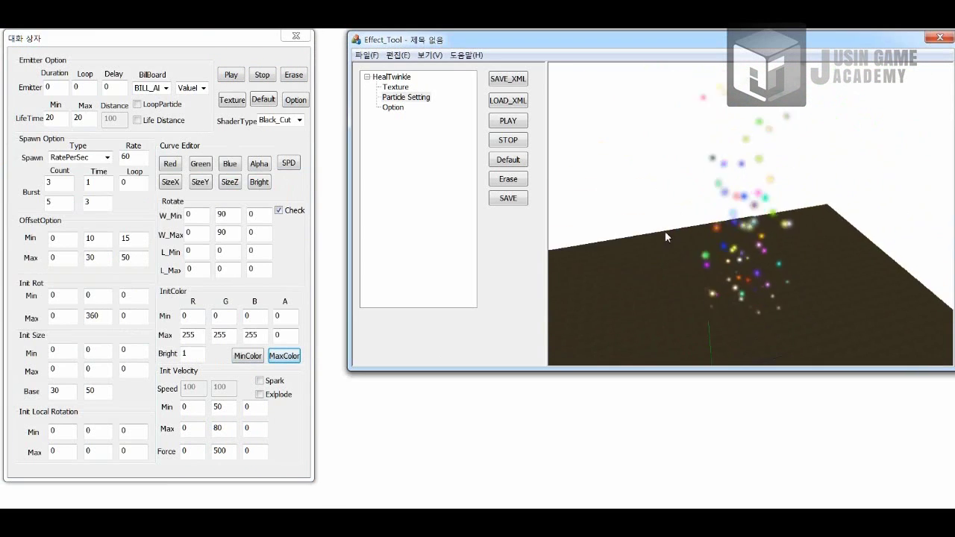
Step: Preview the rotation with the second W_Max value at 500, and replace it with third values of 300 for W_Min and 900 for W_Max
{"action": "double_click", "coordinate": [223, 233]}
{"action": "type", "text": "300"}
{"action": "left_click", "coordinate": [728, 277]}
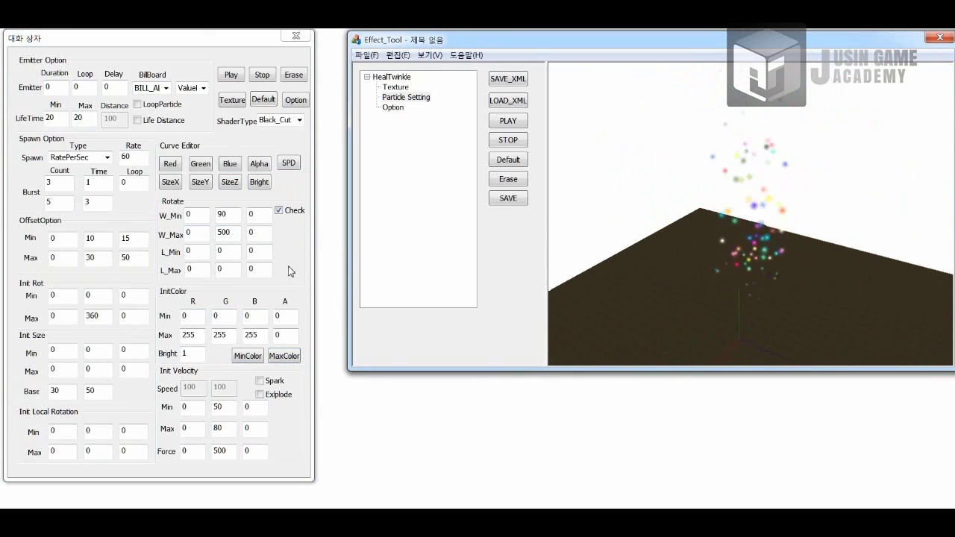
{"action": "left_click", "coordinate": [270, 76]}
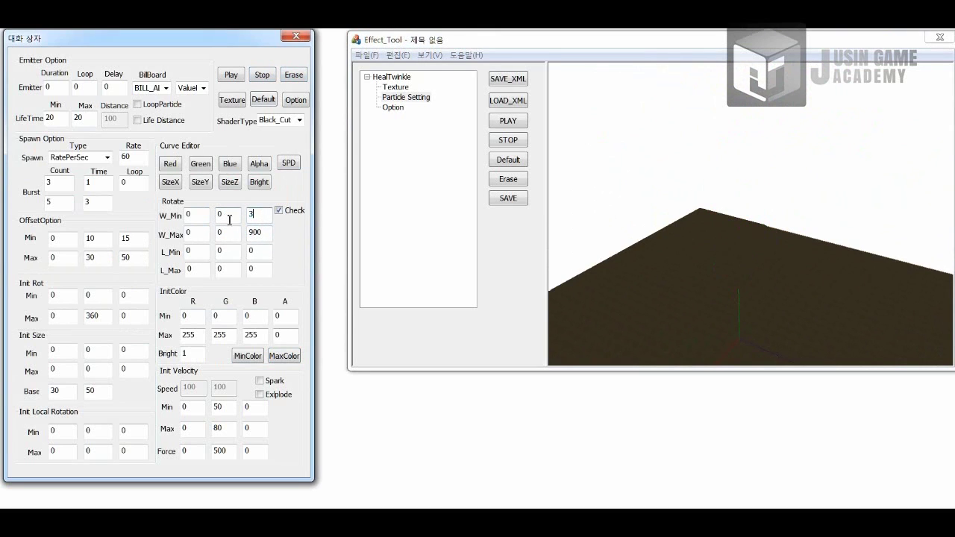
{"action": "left_click", "coordinate": [813, 296]}
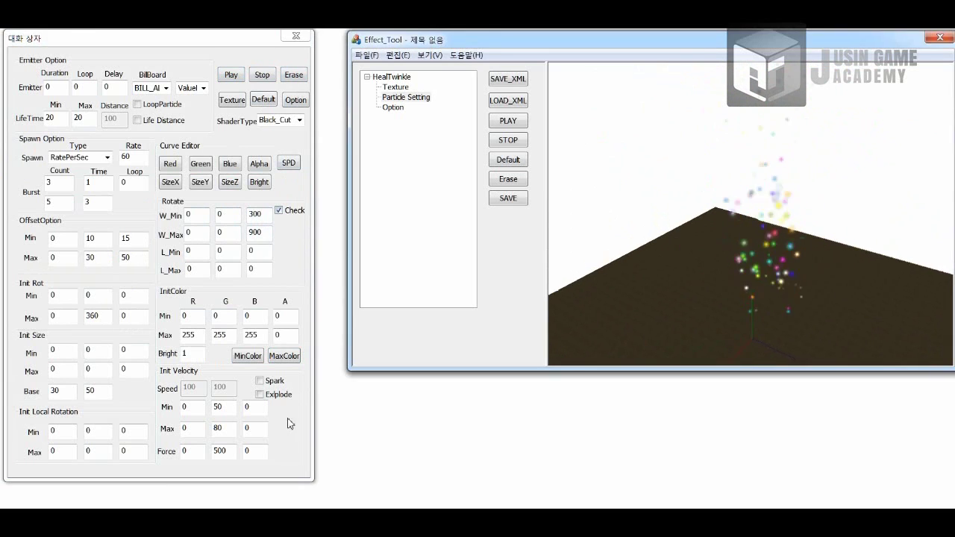
Step: Set the second Force value and the second Min and Max velocity values to 0, and preview the particles
{"action": "left_click_drag", "start_coordinate": [213, 451], "coordinate": [300, 443]}
{"action": "type", "text": "0"}
{"action": "left_click", "coordinate": [806, 304]}
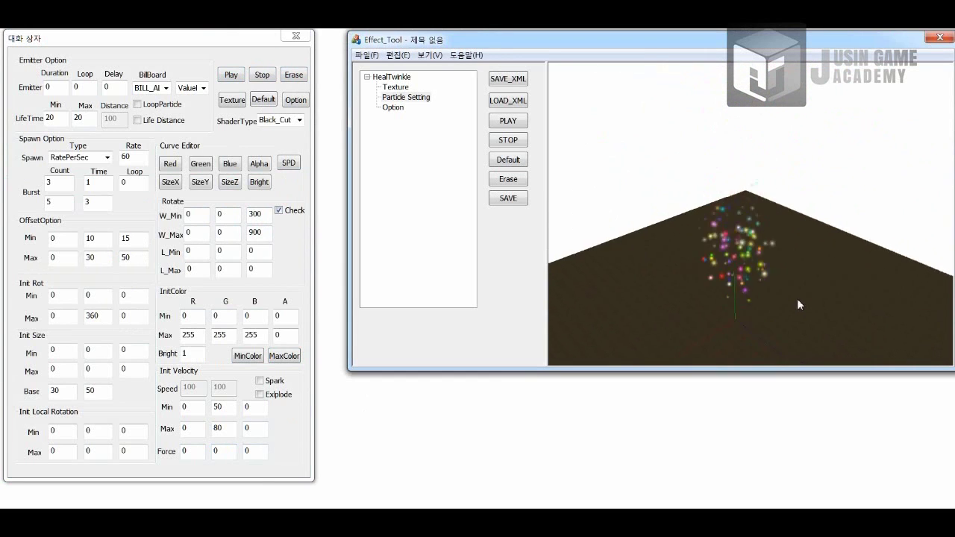
{"action": "double_click", "coordinate": [218, 428]}
{"action": "left_click", "coordinate": [755, 270]}
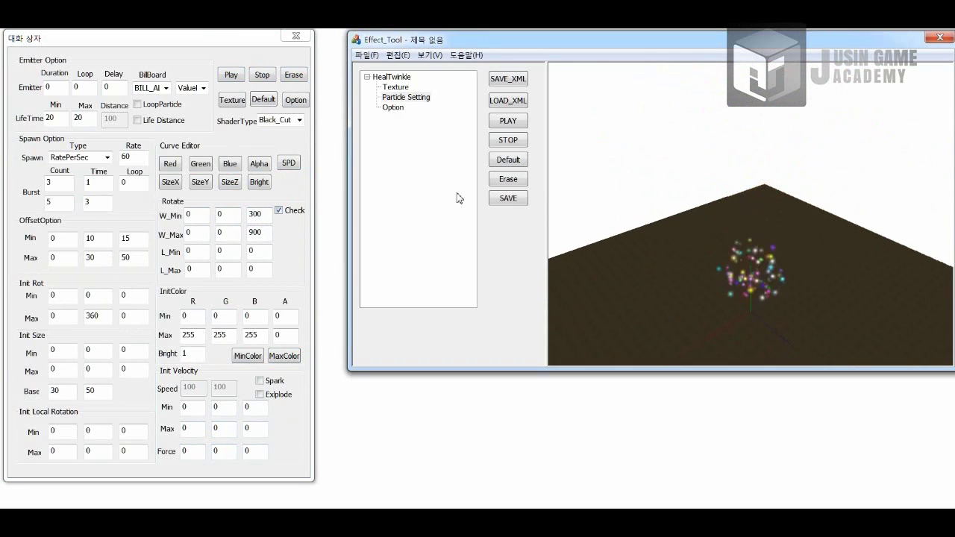
{"action": "left_click_drag", "start_coordinate": [601, 267], "coordinate": [727, 230]}
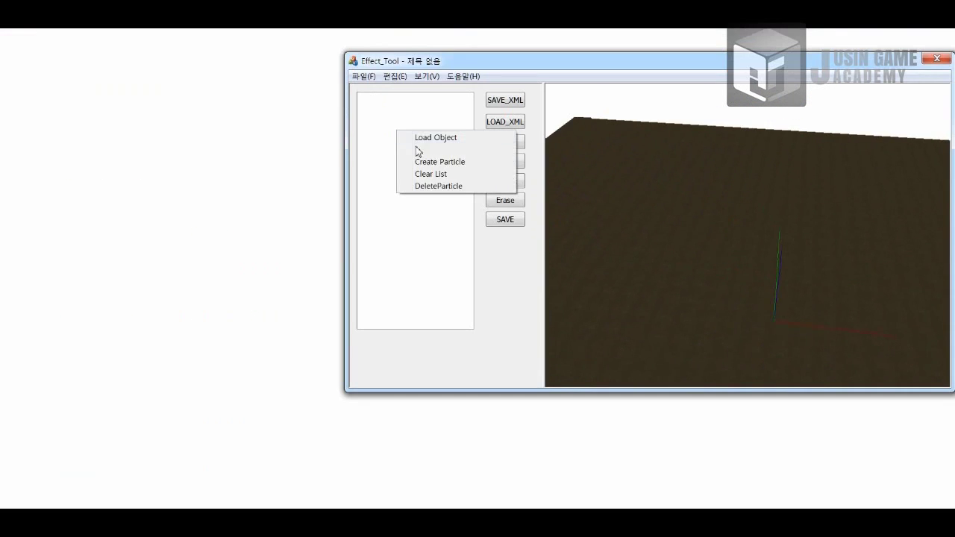
Step: Create a mesh object named ShieldRing and open its particle settings
{"action": "left_click", "coordinate": [421, 151]}
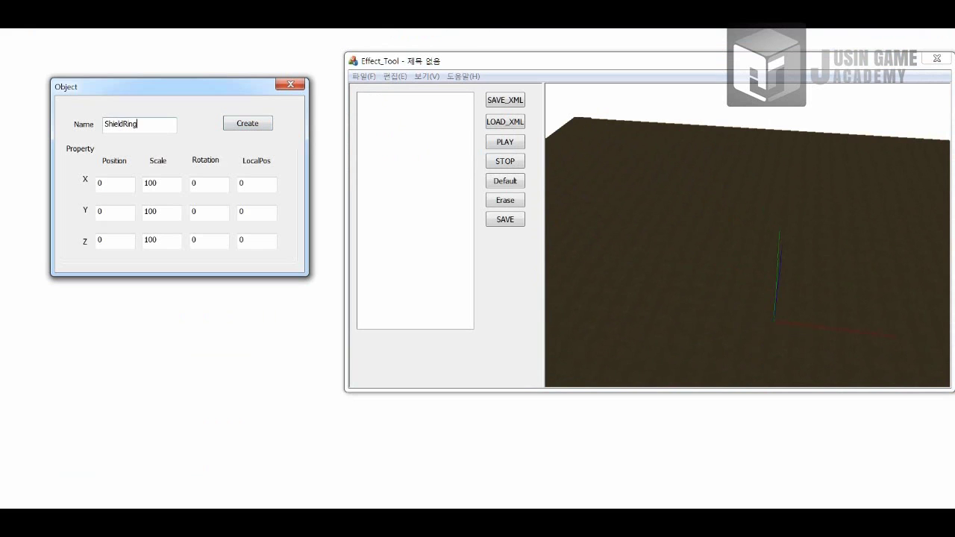
{"action": "left_click", "coordinate": [246, 124]}
{"action": "left_click", "coordinate": [409, 119]}
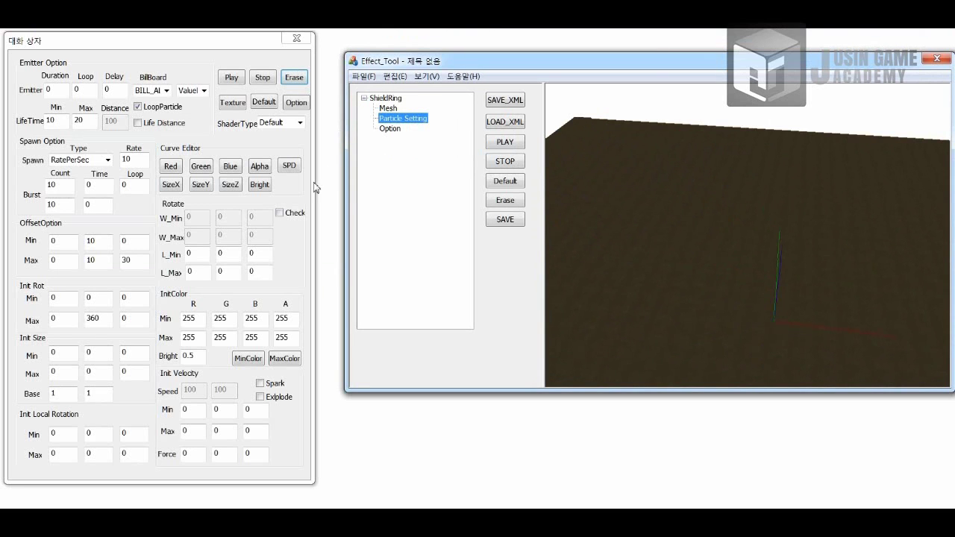
Step: Load ShieldRing.X from the Resources/Mesh/StaticMesh folder into the Tex1 slot, and close the texture options
{"action": "left_click", "coordinate": [240, 104]}
{"action": "left_click", "coordinate": [549, 131]}
{"action": "double_click", "coordinate": [582, 209]}
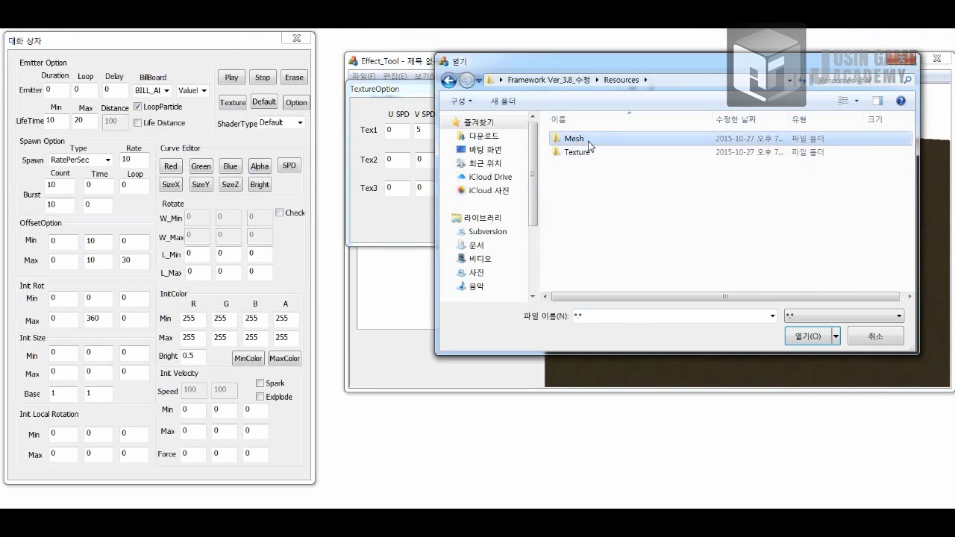
{"action": "double_click", "coordinate": [578, 138]}
{"action": "double_click", "coordinate": [593, 153]}
{"action": "scroll", "coordinate": [597, 159], "scroll_direction": "down", "scroll_amount": 10}
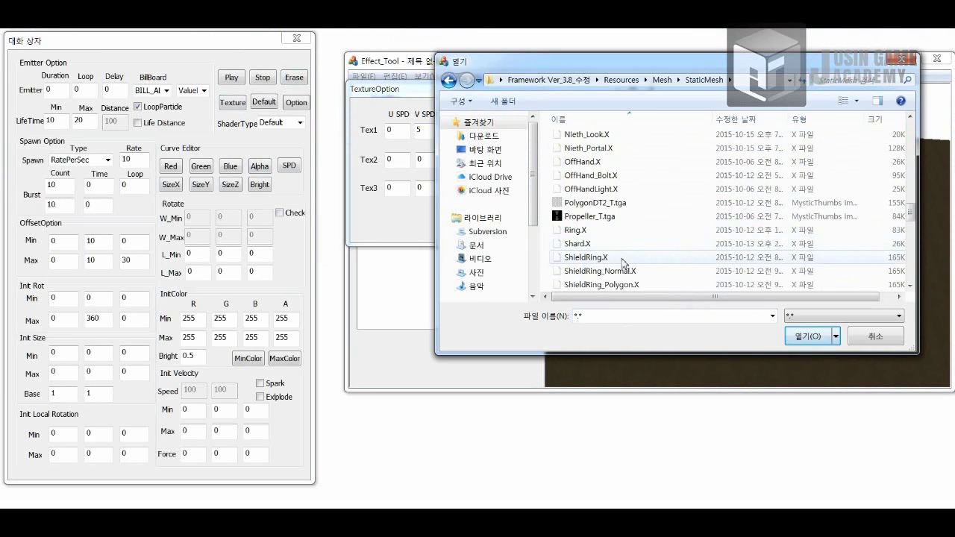
{"action": "double_click", "coordinate": [624, 259]}
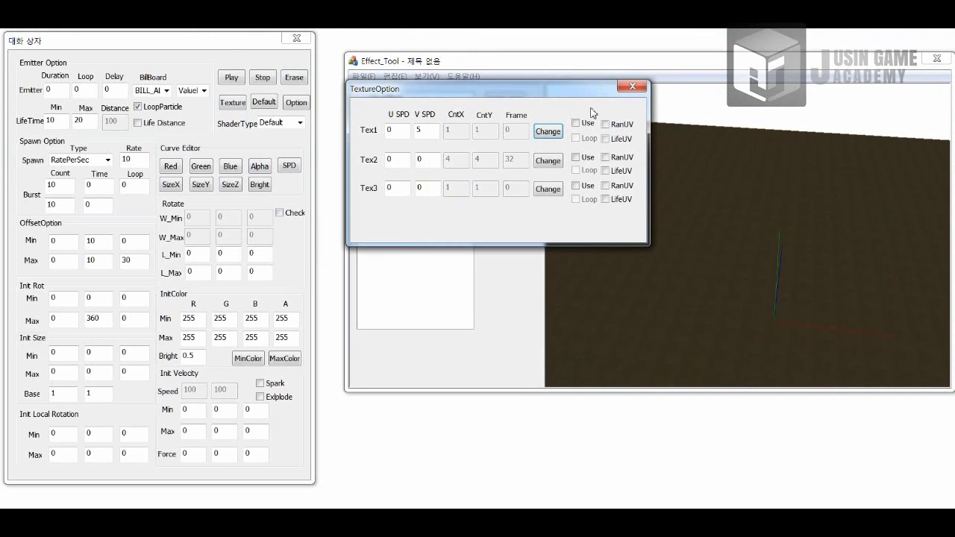
{"action": "left_click", "coordinate": [632, 88]}
{"action": "left_click", "coordinate": [233, 102]}
{"action": "left_click", "coordinate": [632, 87]}
Step: Set the billboard to NONE and the spawn type to Burst, with both burst counts and the burst loop at 1
{"action": "left_click", "coordinate": [282, 79]}
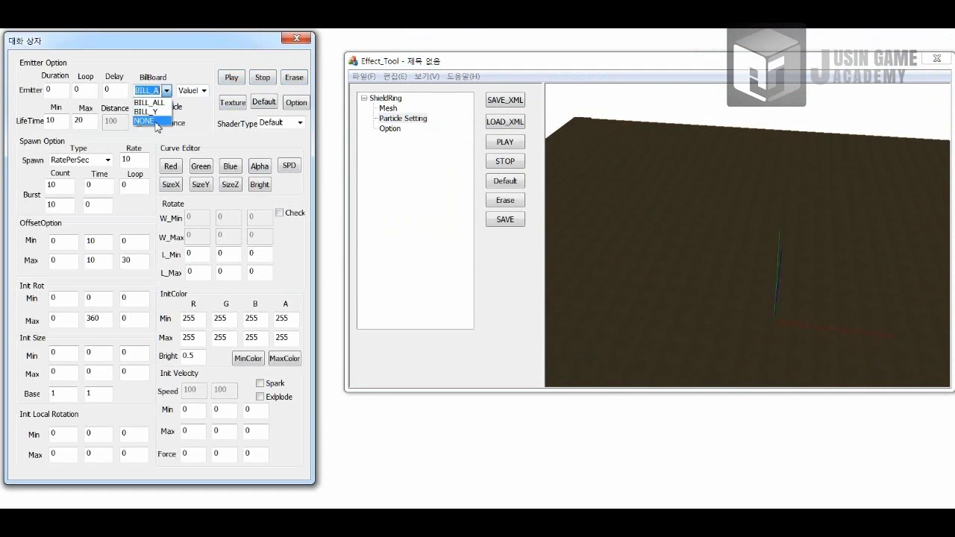
{"action": "left_click", "coordinate": [145, 120]}
{"action": "left_click", "coordinate": [108, 159]}
{"action": "left_click", "coordinate": [75, 171]}
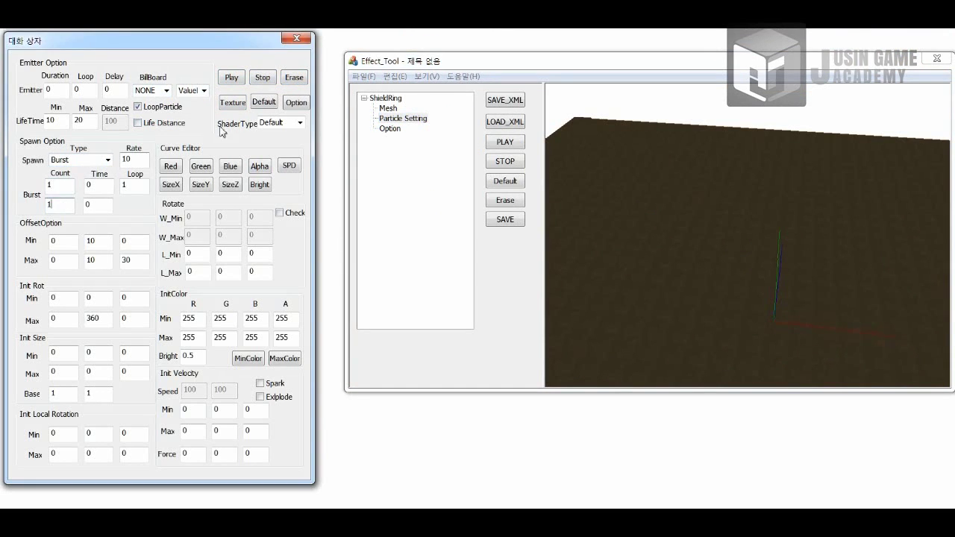
Step: Set both Base size values to 15, play the ShieldRing effect, preview it from farther away, and erase it
{"action": "left_click", "coordinate": [233, 79]}
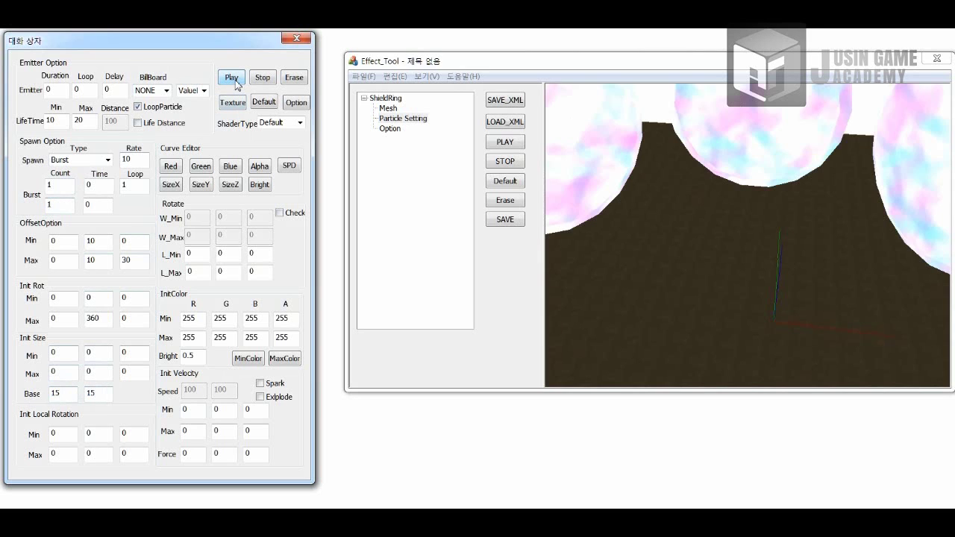
{"action": "left_click", "coordinate": [770, 203]}
{"action": "scroll", "coordinate": [770, 202], "scroll_direction": "down", "scroll_amount": 6}
{"action": "middle_click_drag", "start_coordinate": [770, 202], "coordinate": [736, 235]}
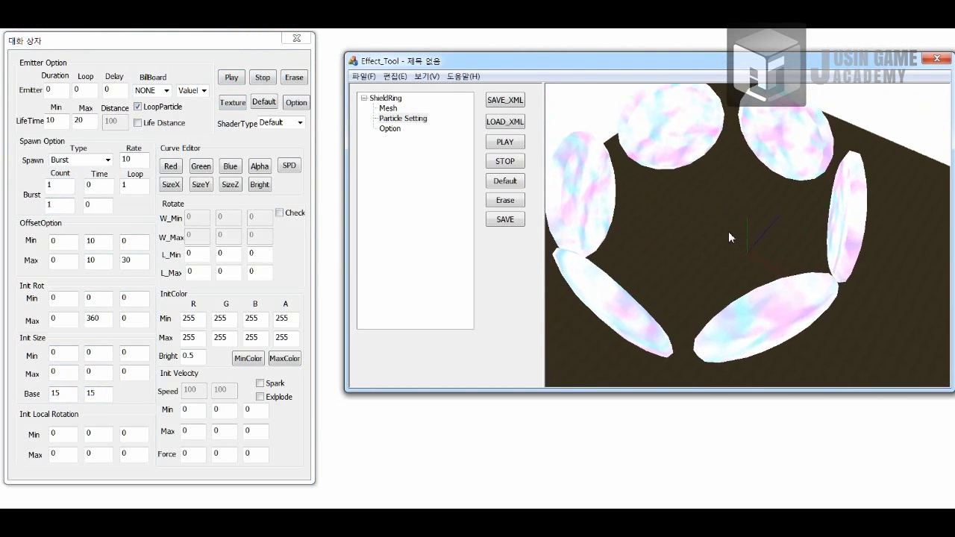
{"action": "left_click", "coordinate": [291, 82]}
Step: Load a texture from a subfolder of the Resources/Texture/Effect folder into the Tex2 slot
{"action": "left_click", "coordinate": [232, 102]}
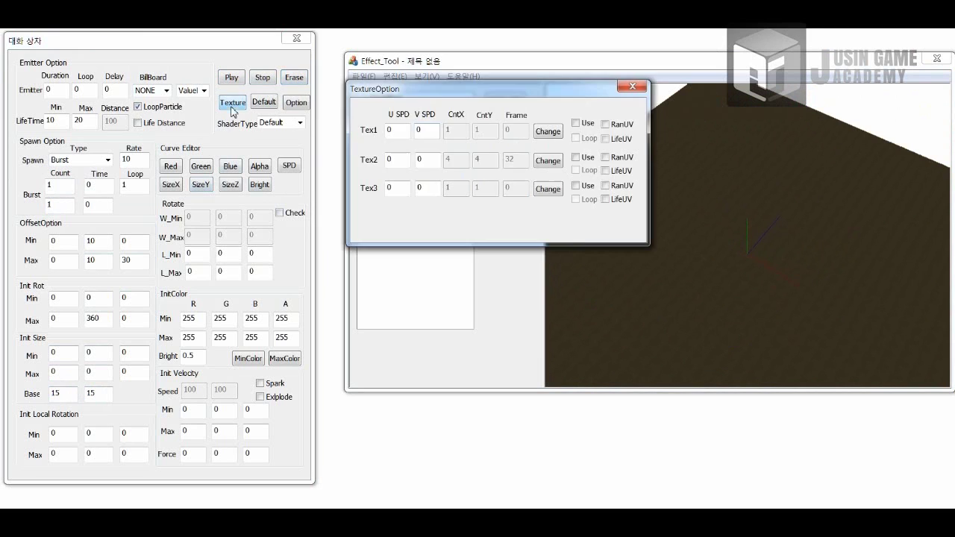
{"action": "left_click", "coordinate": [556, 160]}
{"action": "double_click", "coordinate": [433, 88]}
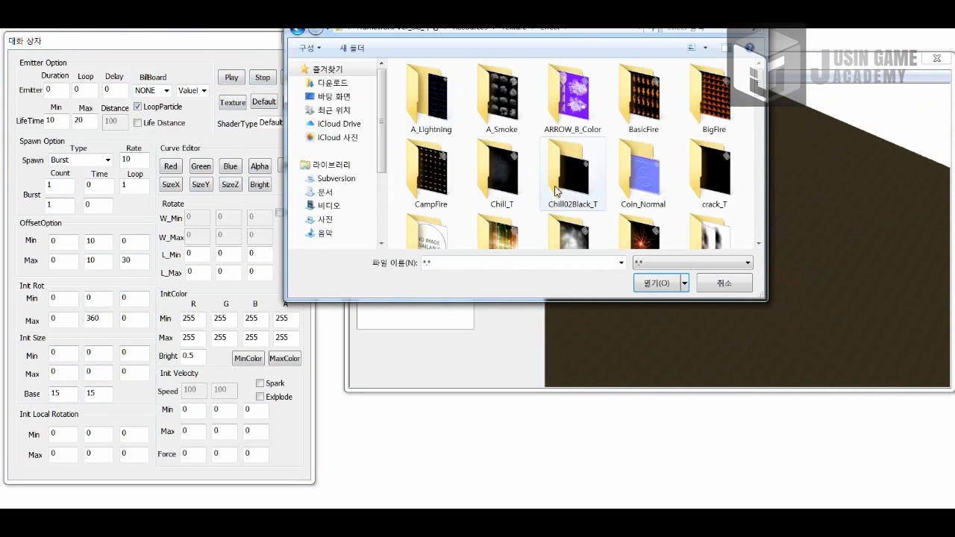
{"action": "scroll", "coordinate": [616, 214], "scroll_direction": "down", "scroll_amount": 10}
{"action": "double_click", "coordinate": [632, 149]}
{"action": "double_click", "coordinate": [427, 85]}
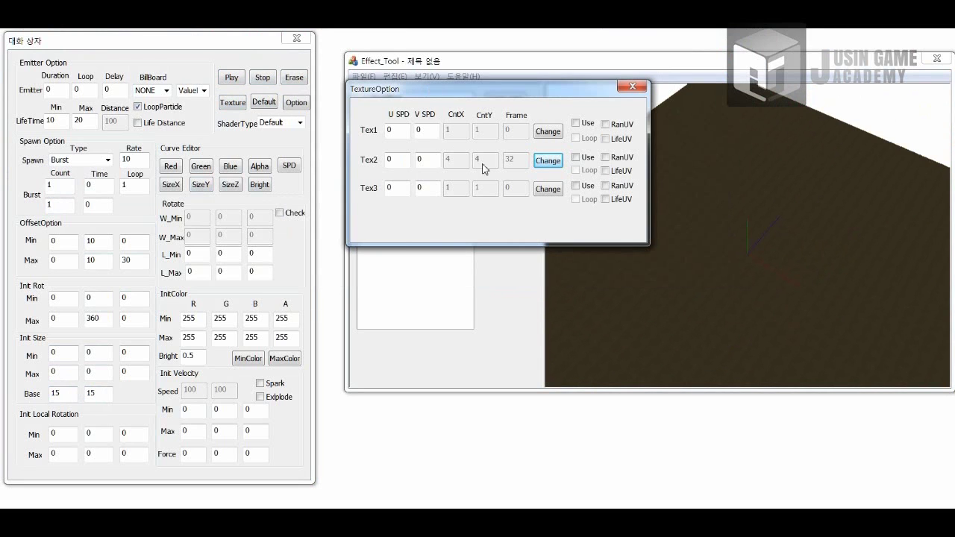
Step: Turn on the Use option for Tex2, close the texture options, then play and erase the effect
{"action": "left_click", "coordinate": [632, 86]}
{"action": "left_click", "coordinate": [232, 79]}
{"action": "left_click", "coordinate": [292, 78]}
Step: Set the shader type to ShieldRing and play the effect, previewing it from farther away
{"action": "left_click", "coordinate": [300, 122]}
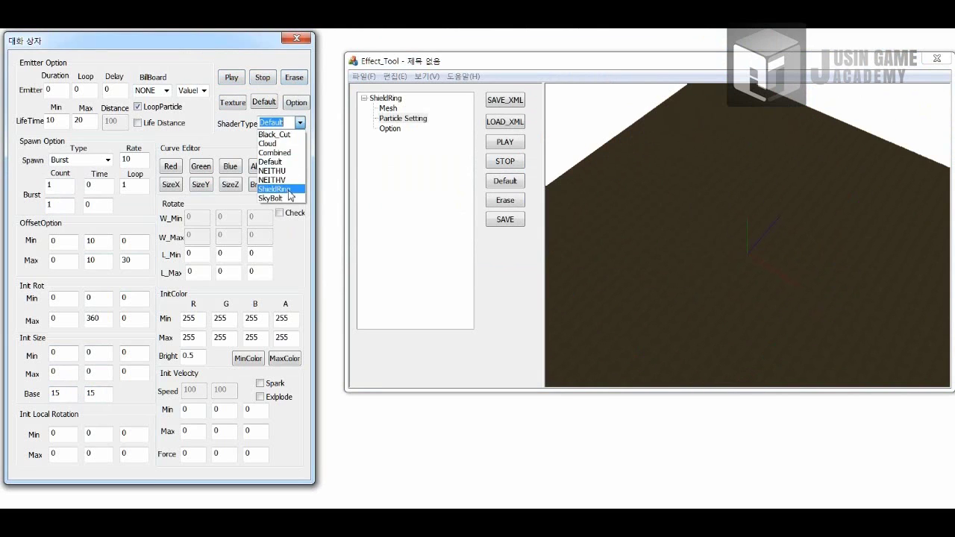
{"action": "left_click", "coordinate": [287, 197]}
{"action": "left_click", "coordinate": [231, 77]}
{"action": "left_click", "coordinate": [627, 200]}
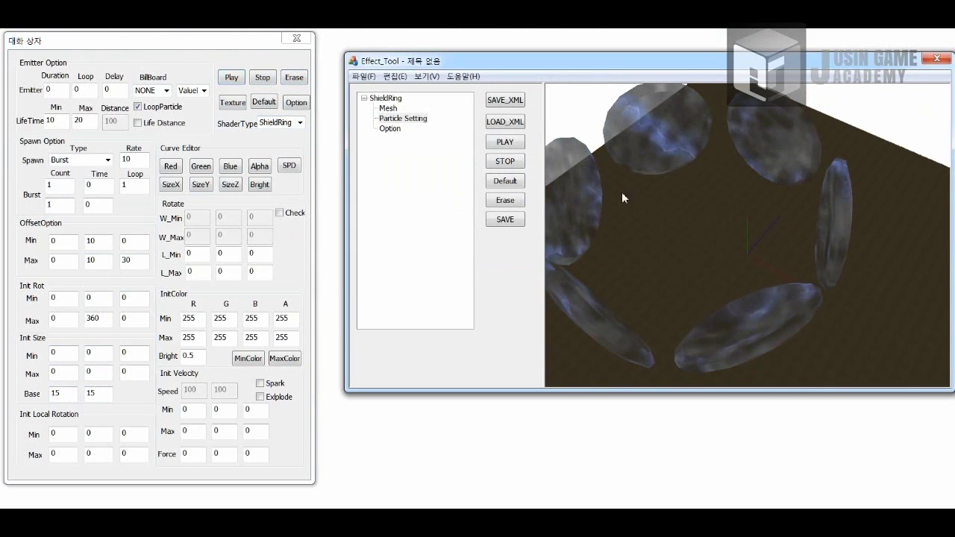
{"action": "scroll", "coordinate": [642, 203], "scroll_direction": "down", "scroll_amount": 5}
Step: Stop the effect, turn on the Loop option for Tex2, and replay the effect from another angle
{"action": "left_click", "coordinate": [273, 79]}
{"action": "left_click", "coordinate": [232, 102]}
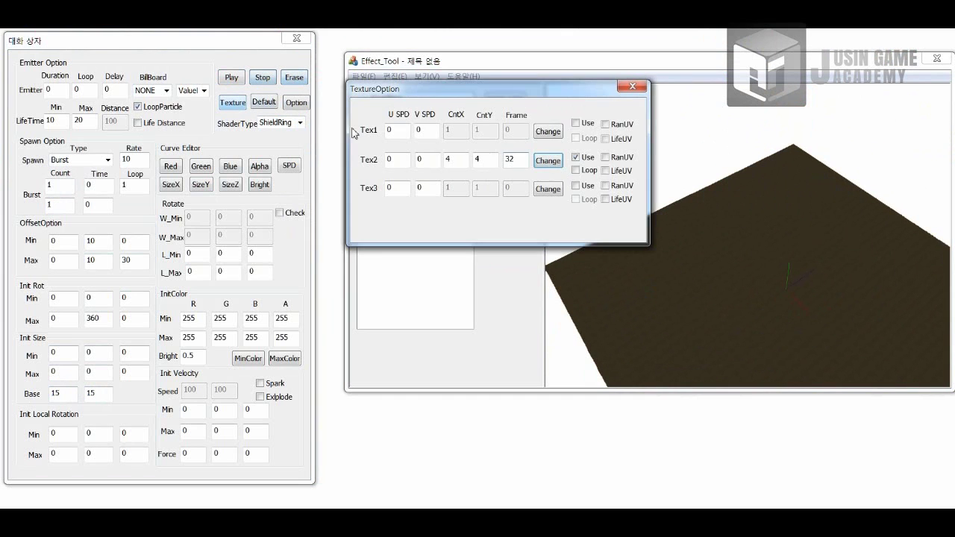
{"action": "left_click", "coordinate": [632, 86]}
{"action": "left_click", "coordinate": [231, 77]}
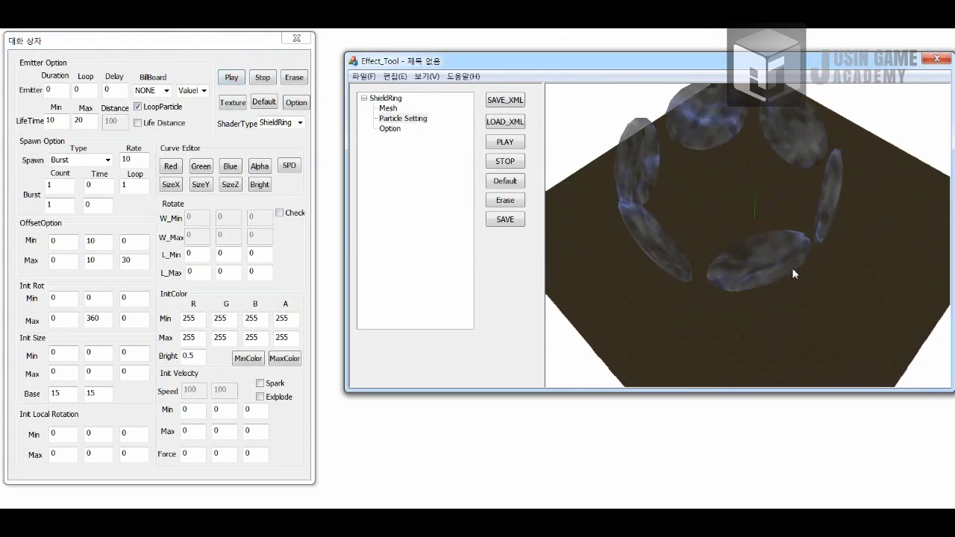
{"action": "middle_click_drag", "start_coordinate": [781, 249], "coordinate": [765, 232]}
Step: Set the middle L_Min and L_Max rotation values to 90, then play and stop the effect
{"action": "left_click", "coordinate": [271, 79]}
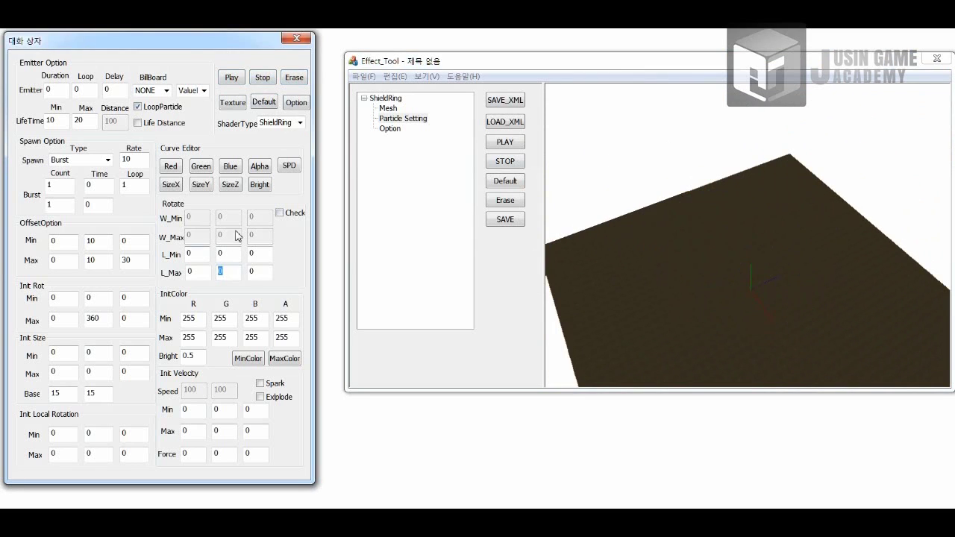
{"action": "left_click", "coordinate": [232, 77]}
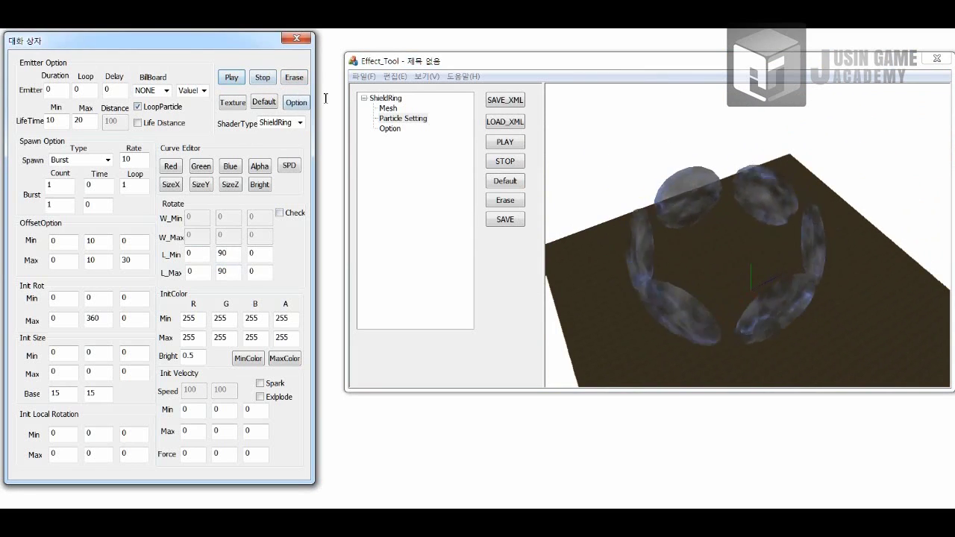
{"action": "left_click", "coordinate": [265, 78]}
Step: Set the initial color Bright value to 1, preview the ShieldRing effect from several views, and erase it
{"action": "left_click", "coordinate": [294, 103]}
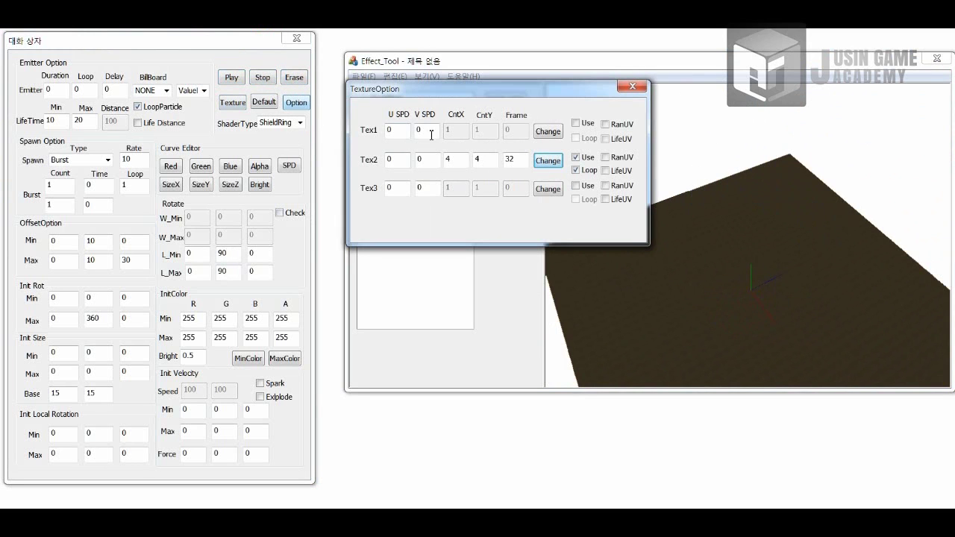
{"action": "left_click", "coordinate": [632, 86]}
{"action": "left_click", "coordinate": [231, 77]}
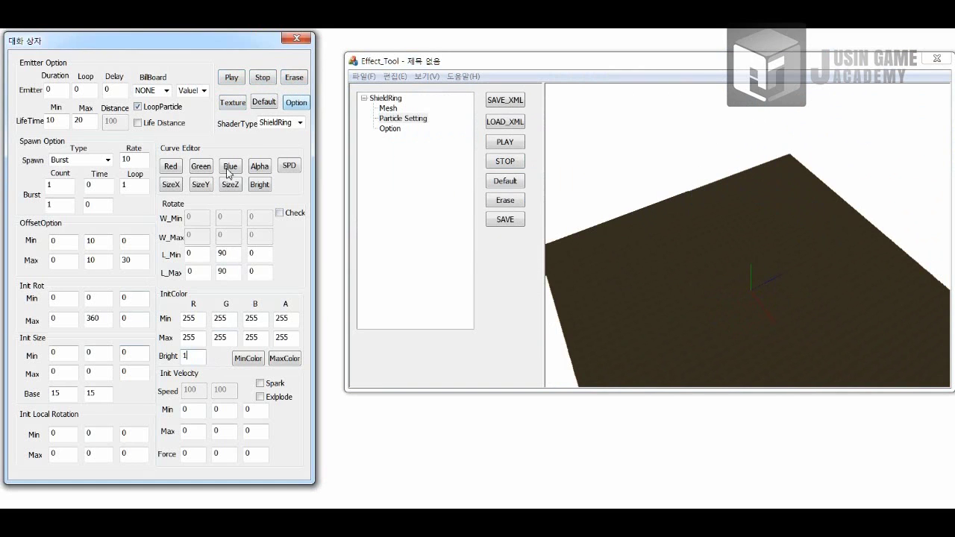
{"action": "left_click", "coordinate": [681, 277]}
{"action": "scroll", "coordinate": [705, 277], "scroll_direction": "up", "scroll_amount": 5}
{"action": "scroll", "coordinate": [705, 278], "scroll_direction": "down", "scroll_amount": 3}
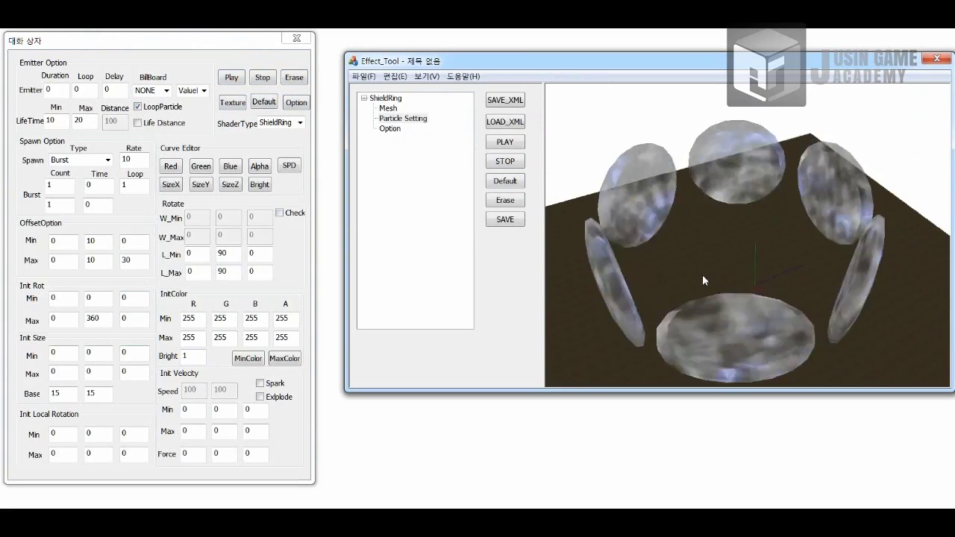
{"action": "middle_click_drag", "start_coordinate": [702, 275], "coordinate": [684, 233]}
{"action": "scroll", "coordinate": [684, 234], "scroll_direction": "up", "scroll_amount": 2}
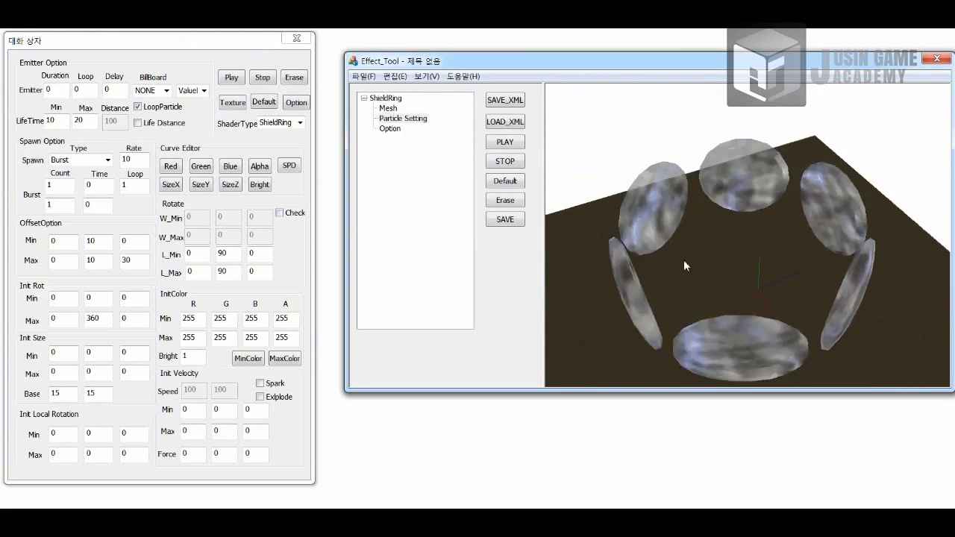
{"action": "left_click", "coordinate": [262, 77]}
{"action": "left_click", "coordinate": [294, 78]}
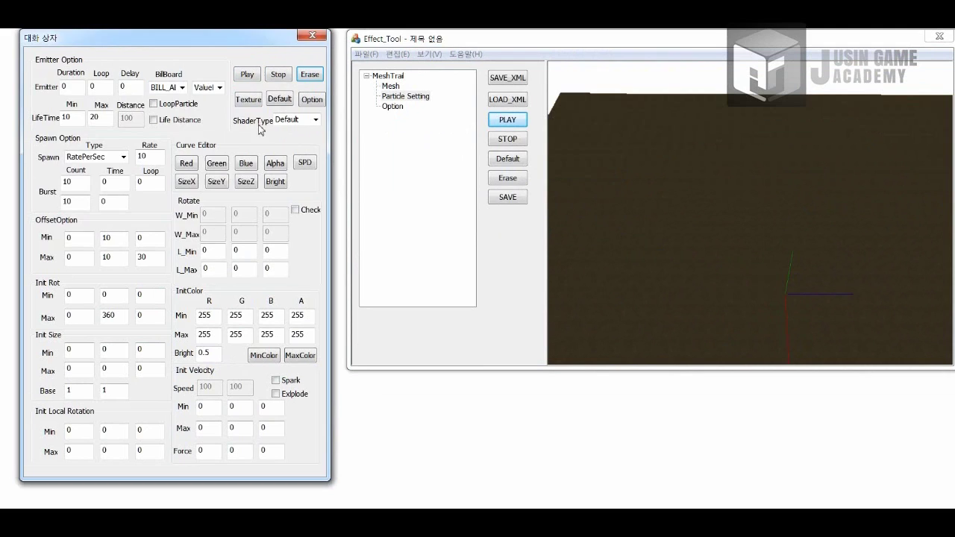
Step: Load a mesh from the Resources/Mesh/StaticMesh folder into the MeshTrail effect's Tex1 slot, and close the texture options
{"action": "left_click", "coordinate": [248, 100]}
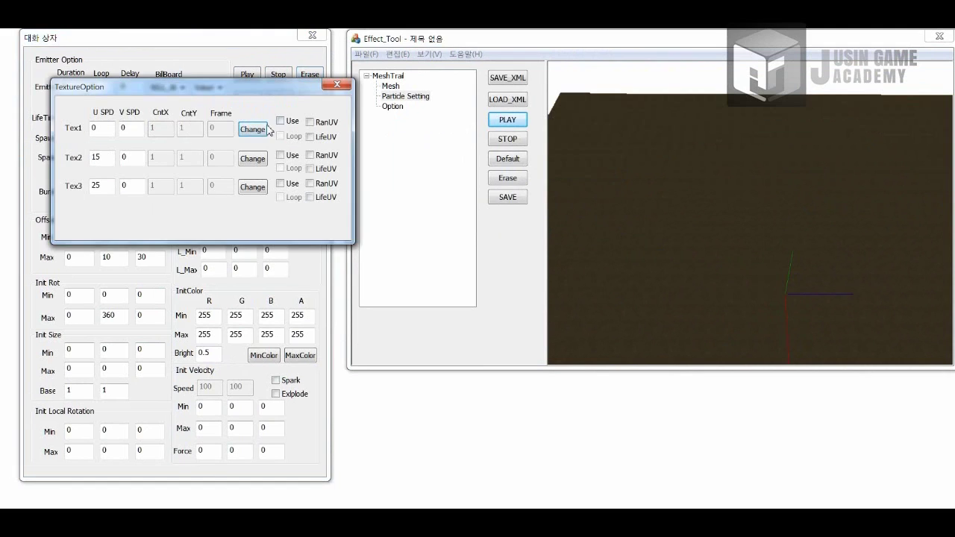
{"action": "left_click", "coordinate": [252, 129]}
{"action": "double_click", "coordinate": [581, 118]}
{"action": "double_click", "coordinate": [589, 133]}
{"action": "left_click", "coordinate": [631, 229]}
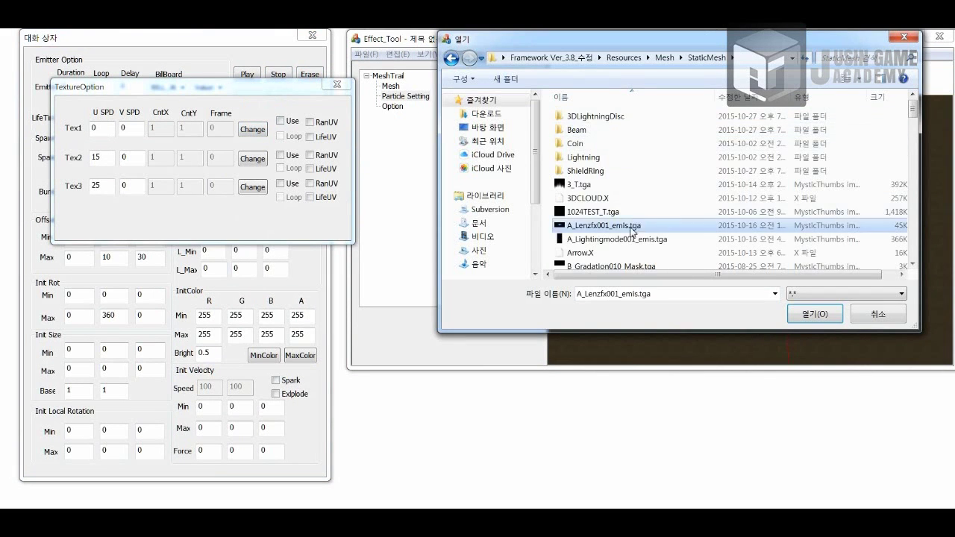
{"action": "scroll", "coordinate": [632, 234], "scroll_direction": "down", "scroll_amount": 5}
{"action": "key", "text": "n"}
{"action": "key", "text": "Escape"}
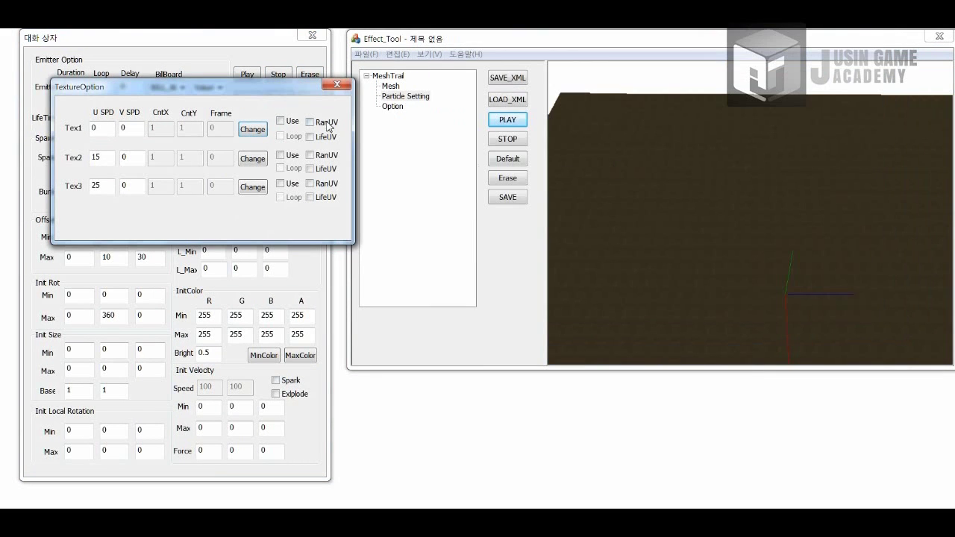
{"action": "left_click", "coordinate": [328, 85]}
Step: Set the spawn type to Burst with both counts and the loop at 1, set both Base sizes to 15, and play the effect
{"action": "left_click", "coordinate": [247, 75]}
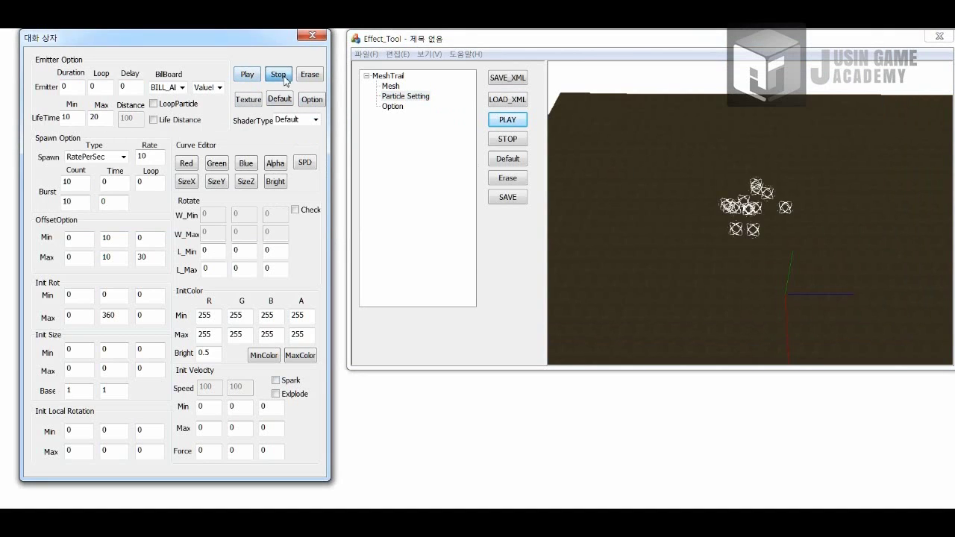
{"action": "left_click", "coordinate": [119, 156]}
{"action": "left_click", "coordinate": [136, 180]}
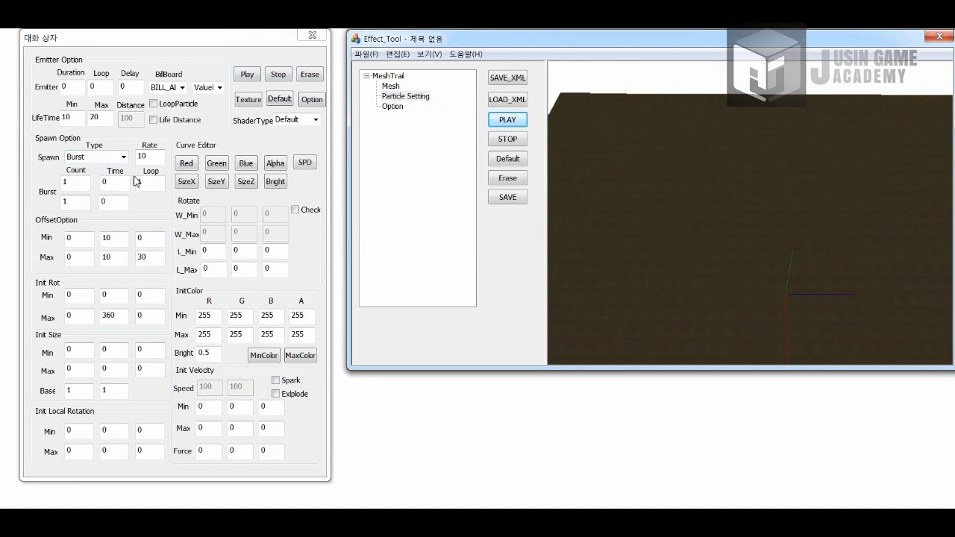
{"action": "left_click", "coordinate": [84, 391]}
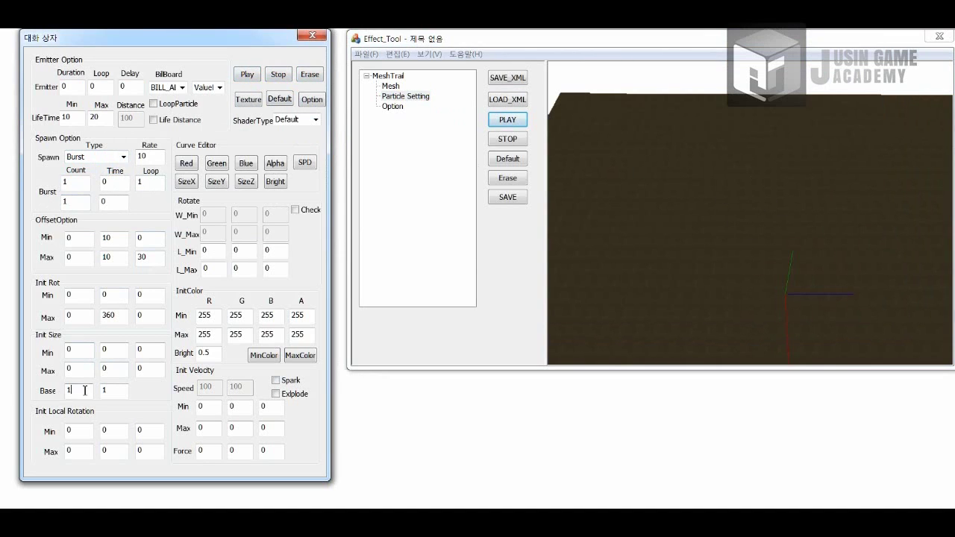
{"action": "left_click", "coordinate": [248, 76]}
Step: Load a rainbow texture from a subfolder of Resources/Texture/Effect into the Tex2 slot, and close the texture options
{"action": "left_click", "coordinate": [251, 102]}
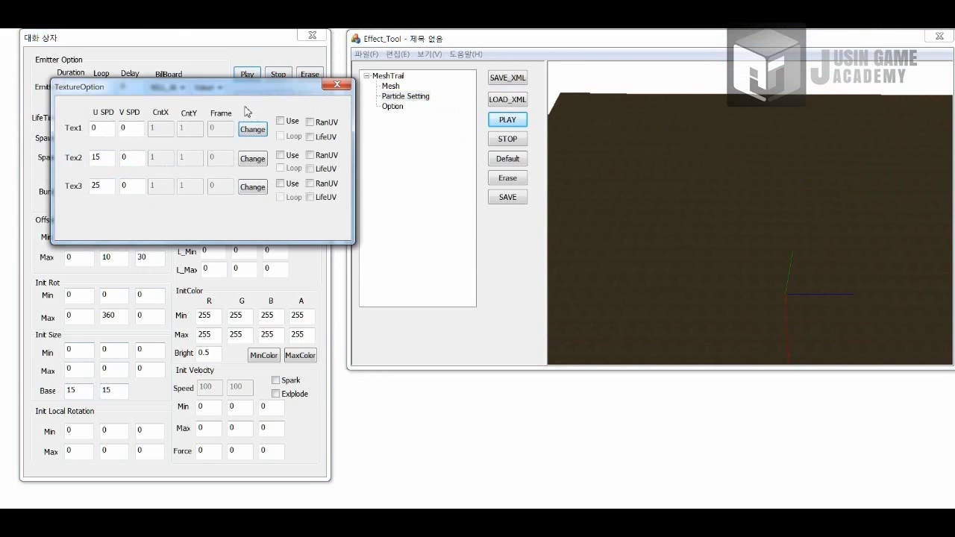
{"action": "left_click", "coordinate": [243, 164]}
{"action": "double_click", "coordinate": [164, 150]}
{"action": "double_click", "coordinate": [223, 98]}
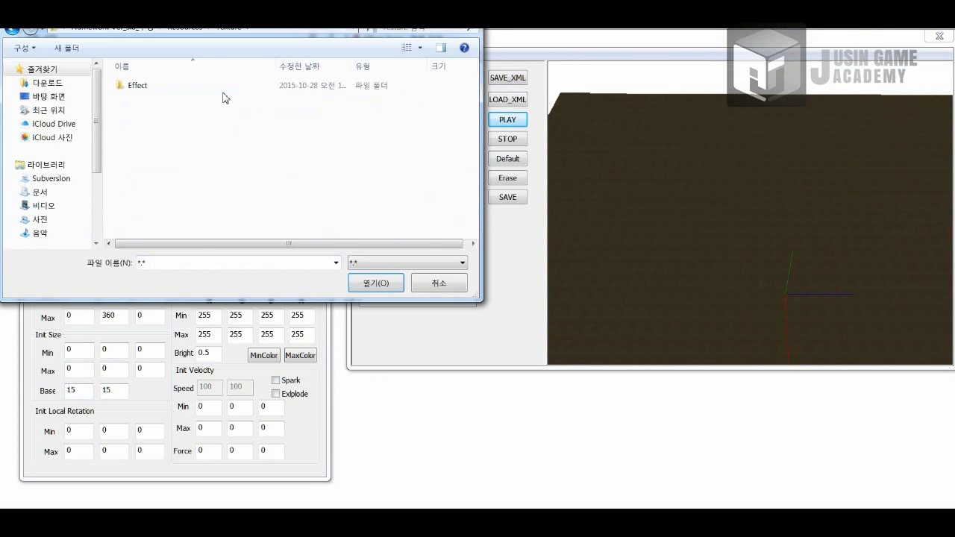
{"action": "double_click", "coordinate": [224, 85]}
{"action": "scroll", "coordinate": [369, 224], "scroll_direction": "down", "scroll_amount": 10}
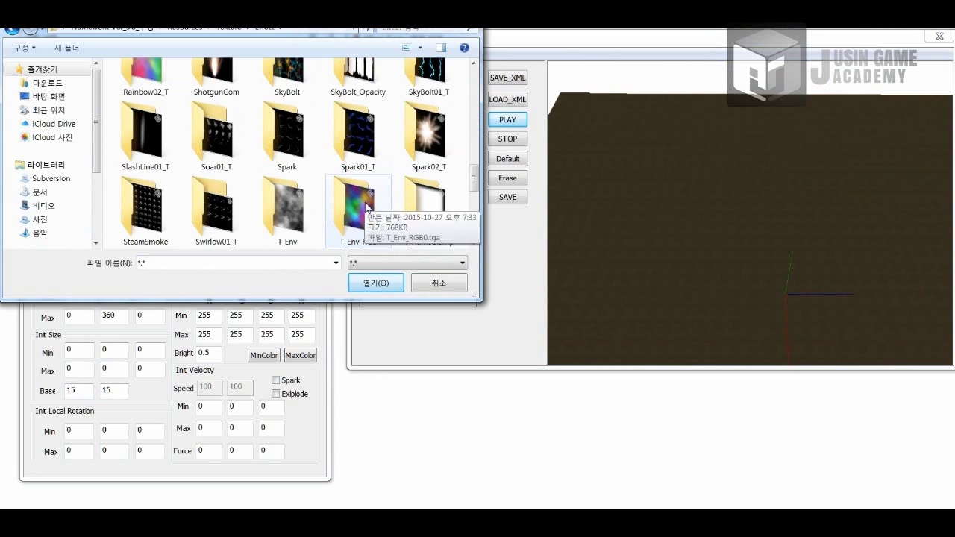
{"action": "scroll", "coordinate": [367, 207], "scroll_direction": "down", "scroll_amount": 1}
{"action": "scroll", "coordinate": [367, 207], "scroll_direction": "up", "scroll_amount": 2}
{"action": "double_click", "coordinate": [147, 132]}
{"action": "double_click", "coordinate": [149, 89]}
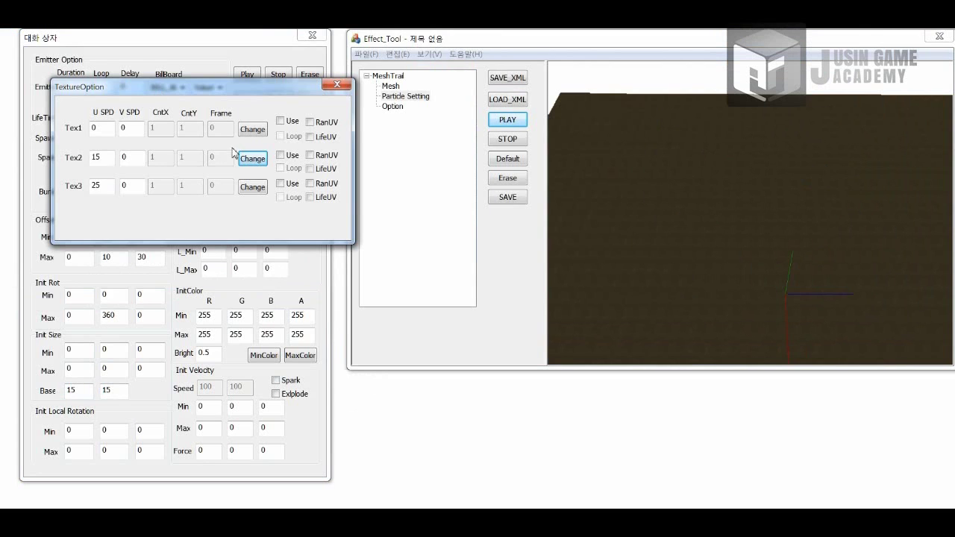
{"action": "left_click", "coordinate": [338, 85]}
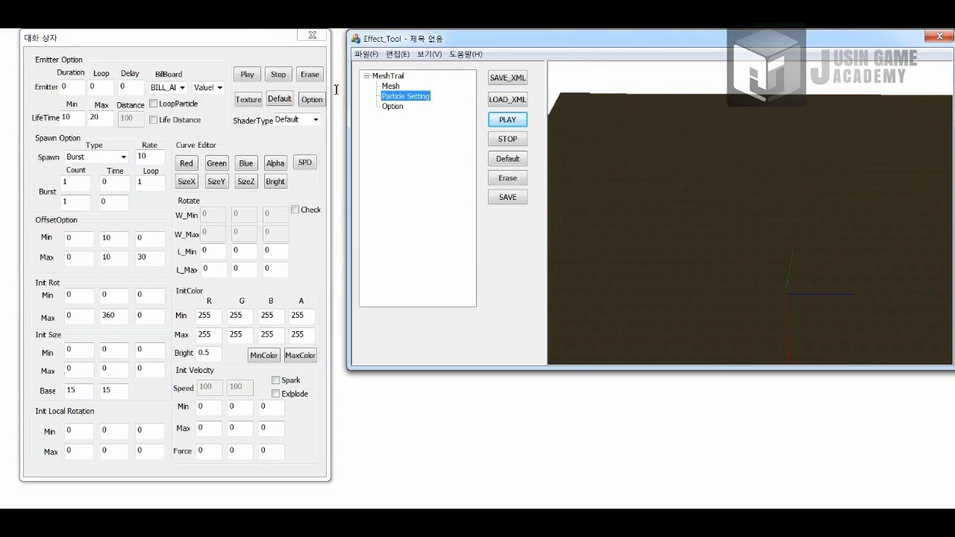
Step: Change the MeshTrail effect's shader type to NEITHU and play it
{"action": "left_click", "coordinate": [247, 74]}
{"action": "left_click", "coordinate": [315, 121]}
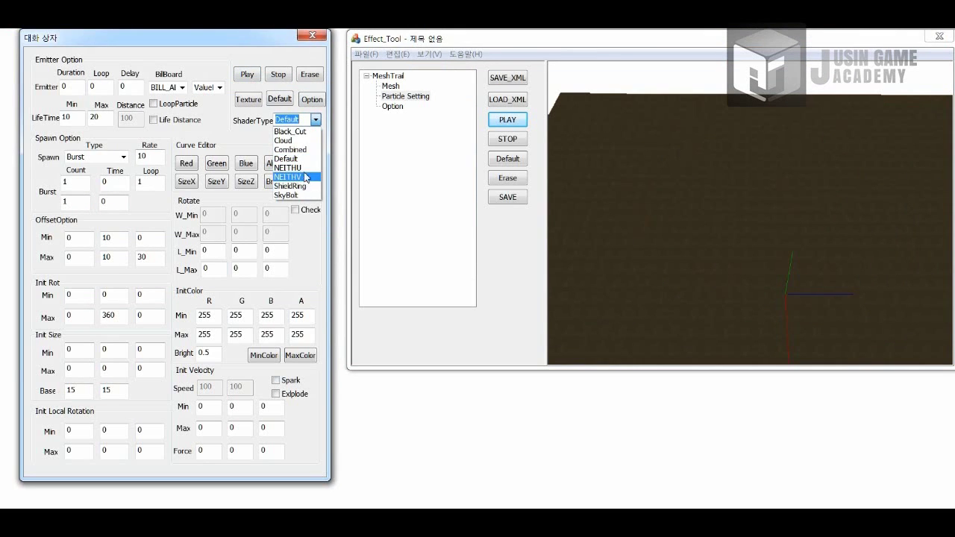
{"action": "left_click", "coordinate": [297, 168]}
{"action": "left_click", "coordinate": [253, 77]}
Step: Set the U SPD of Tex2 and Tex3 to 0 and replay the effect
{"action": "left_click", "coordinate": [251, 100]}
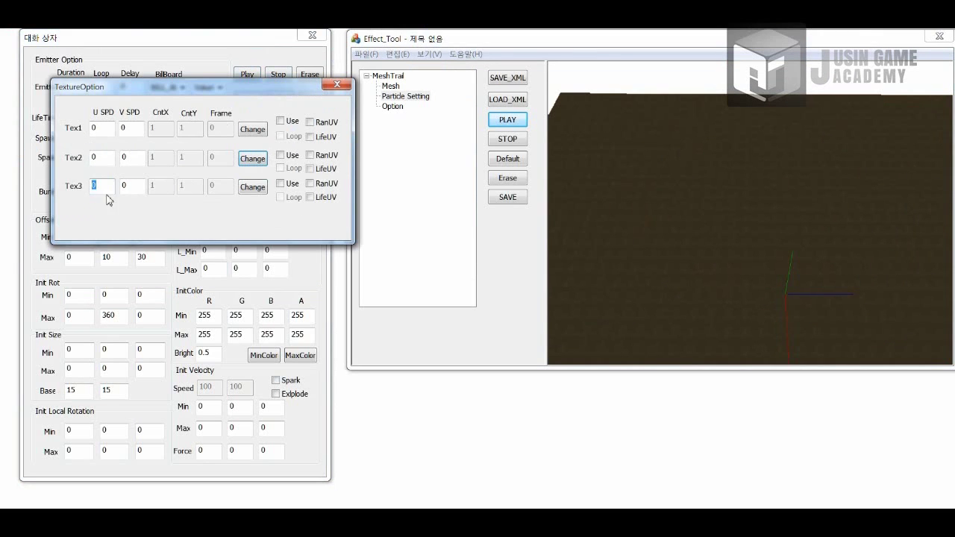
{"action": "left_click", "coordinate": [337, 87]}
{"action": "left_click", "coordinate": [251, 77]}
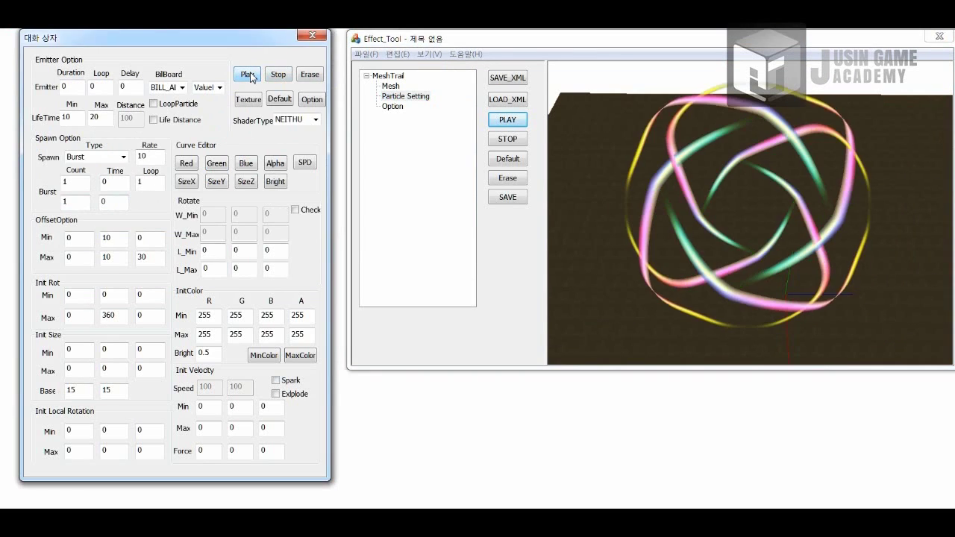
Step: Set U SPD to 15 for Tex2 and 25 for Tex3, both LifeTime values to 25, enable LoopParticle, and preview the effect
{"action": "left_click", "coordinate": [253, 100]}
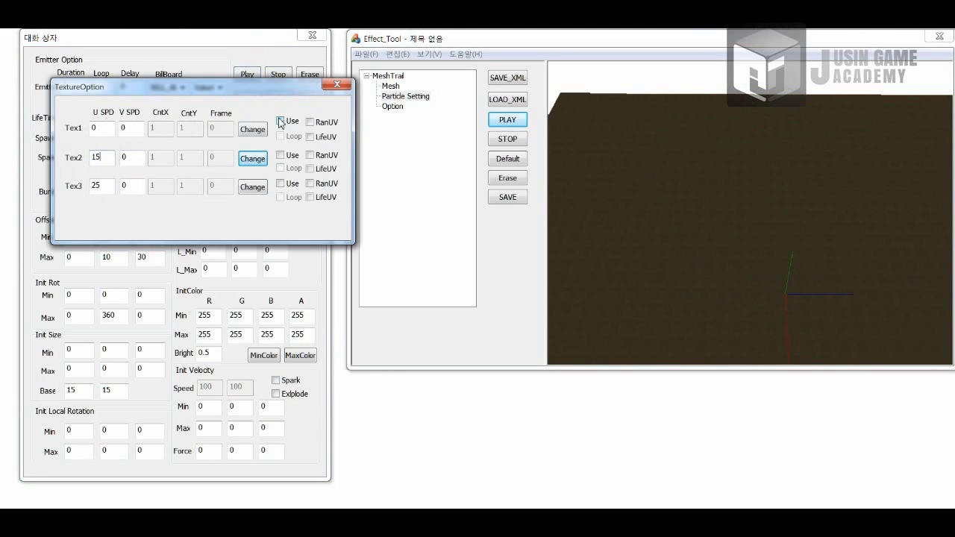
{"action": "left_click", "coordinate": [337, 84]}
{"action": "left_click", "coordinate": [248, 74]}
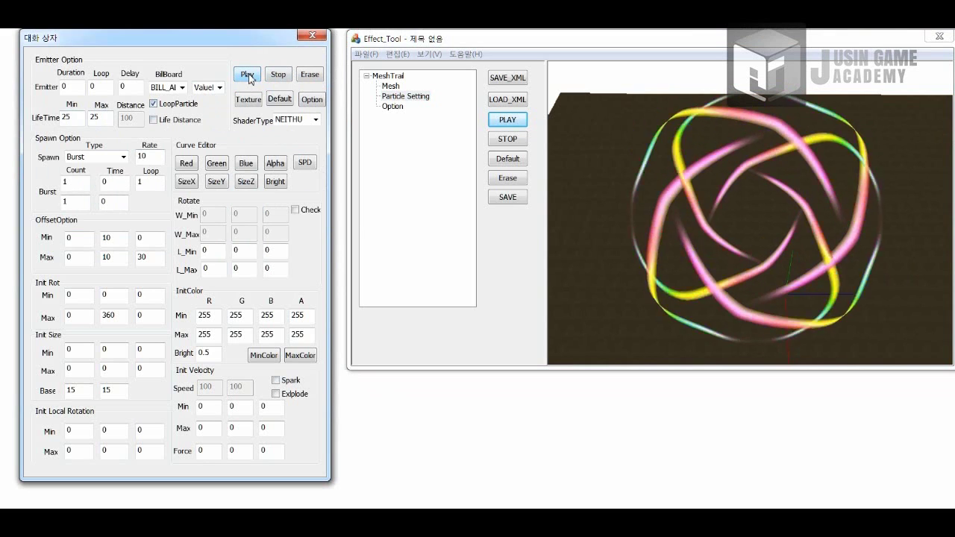
{"action": "left_click", "coordinate": [696, 203]}
{"action": "left_click_drag", "start_coordinate": [695, 200], "coordinate": [559, 184]}
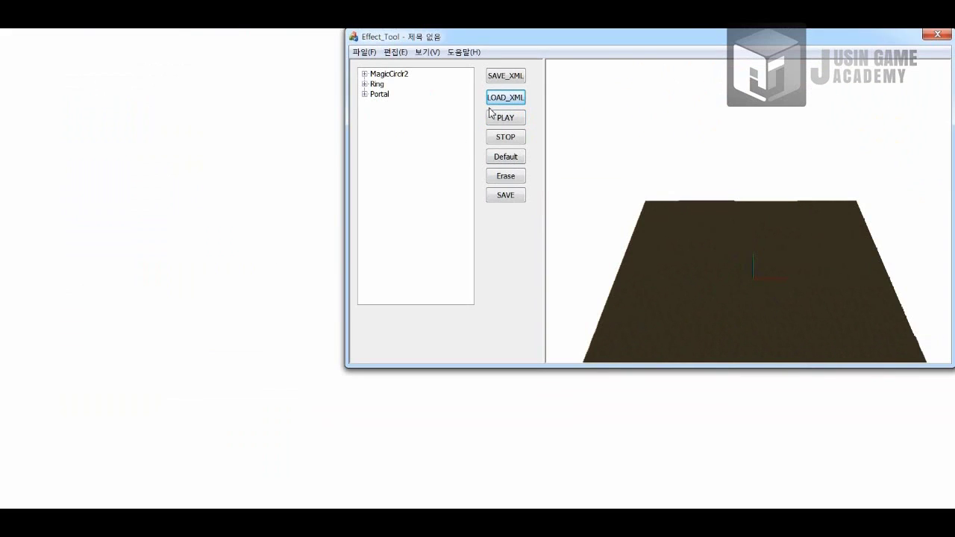
Step: Play the combined MagicCirclr2, Ring and Portal effect and save it as XML with EffectName Recall and DeleteTime 5
{"action": "left_click", "coordinate": [503, 120]}
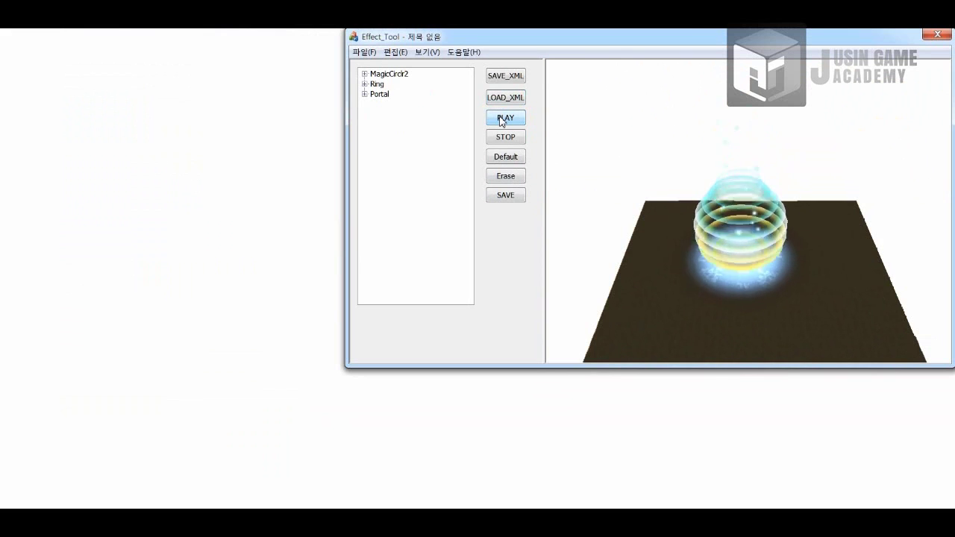
{"action": "left_click", "coordinate": [511, 76]}
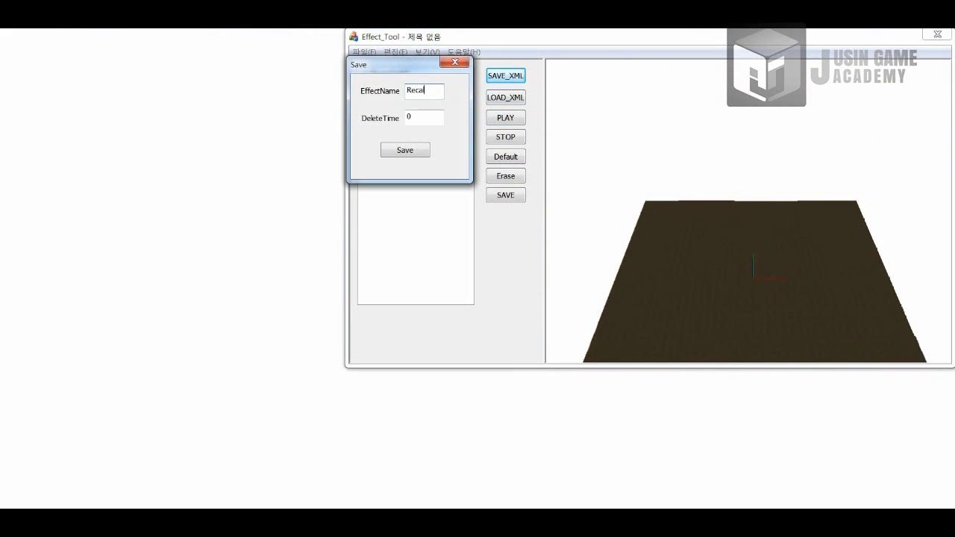
{"action": "left_click", "coordinate": [421, 154]}
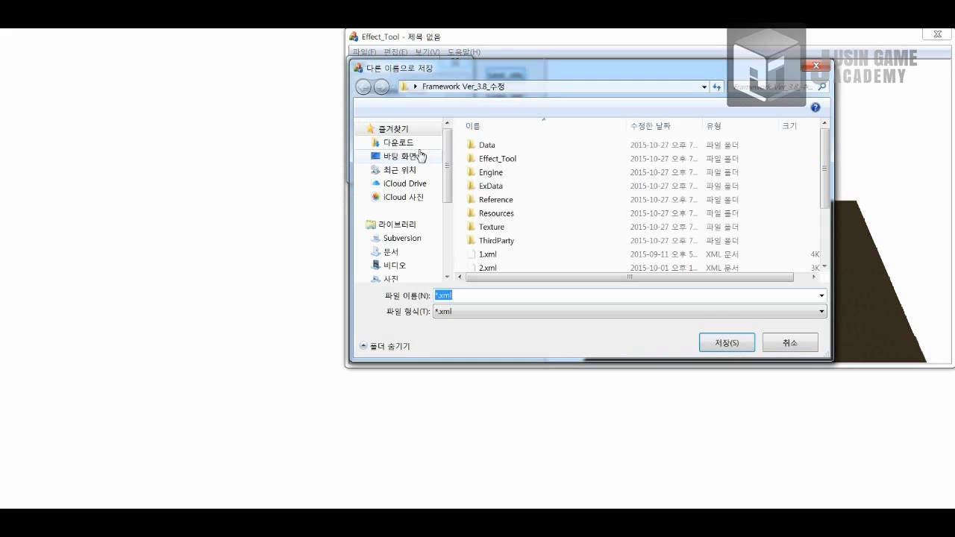
{"action": "left_click", "coordinate": [580, 296]}
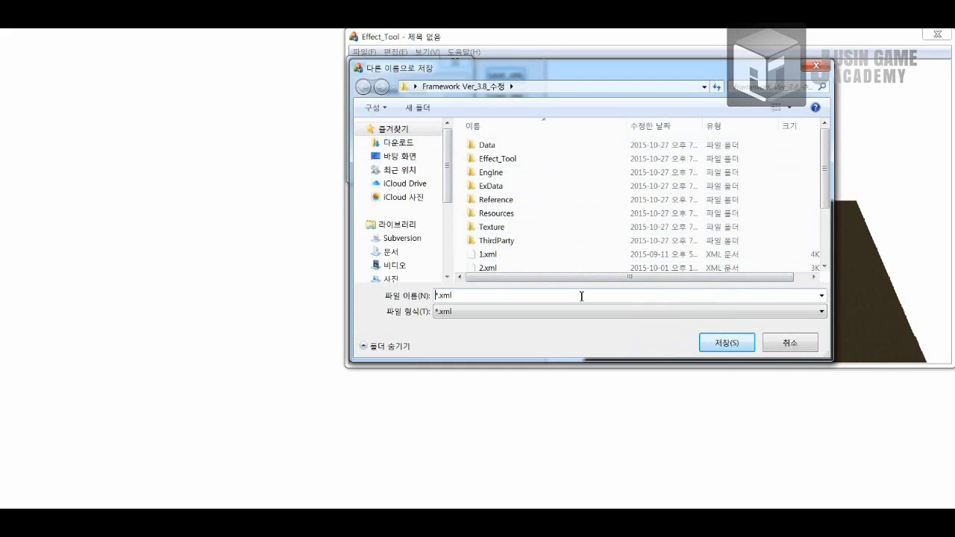
{"action": "left_click", "coordinate": [724, 344]}
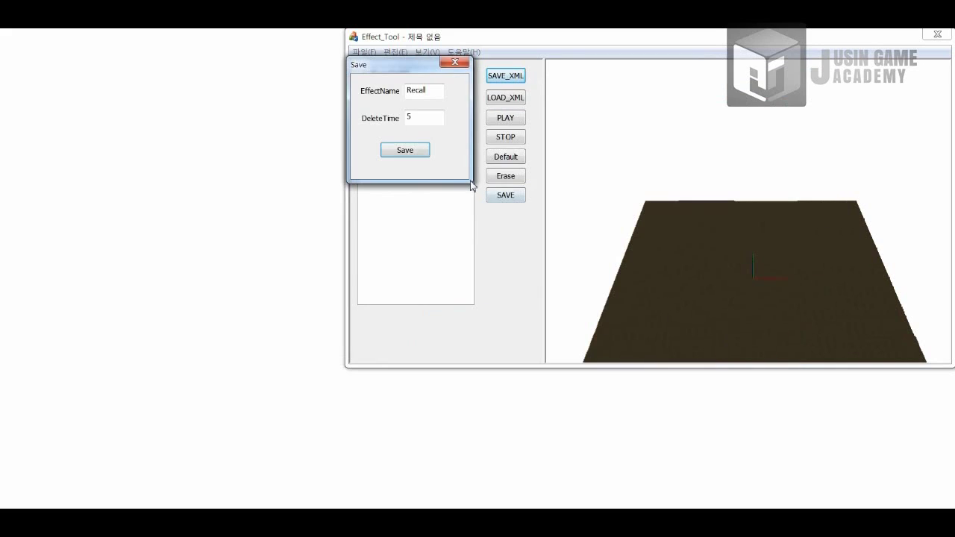
{"action": "right_click", "coordinate": [408, 151]}
{"action": "left_click", "coordinate": [444, 189]}
Step: Load the saved effect XML file from the Framework Ver_3.8_수정 folder into the empty effect list
{"action": "left_click", "coordinate": [513, 100]}
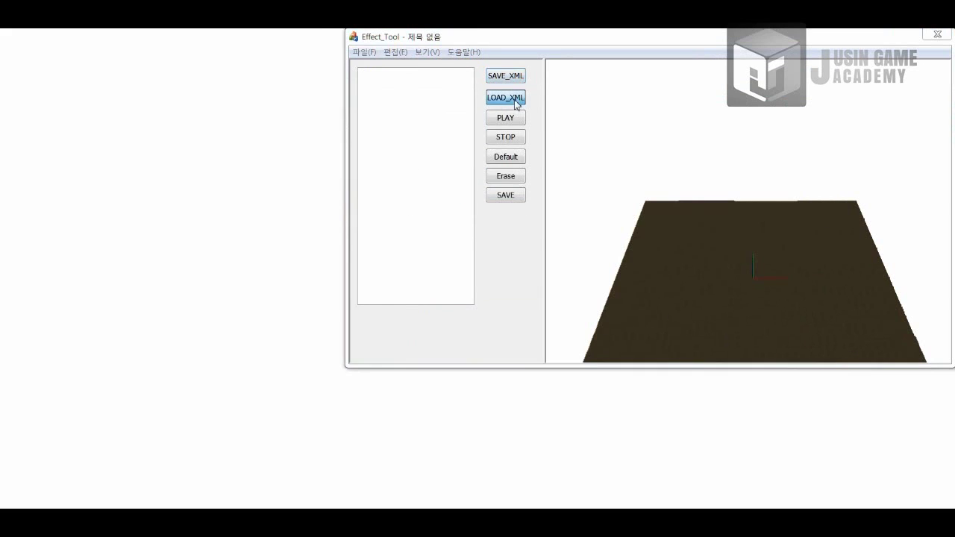
{"action": "left_click", "coordinate": [572, 269]}
{"action": "scroll", "coordinate": [564, 270], "scroll_direction": "down", "scroll_amount": 4}
{"action": "left_click", "coordinate": [545, 238]}
{"action": "left_click", "coordinate": [724, 343]}
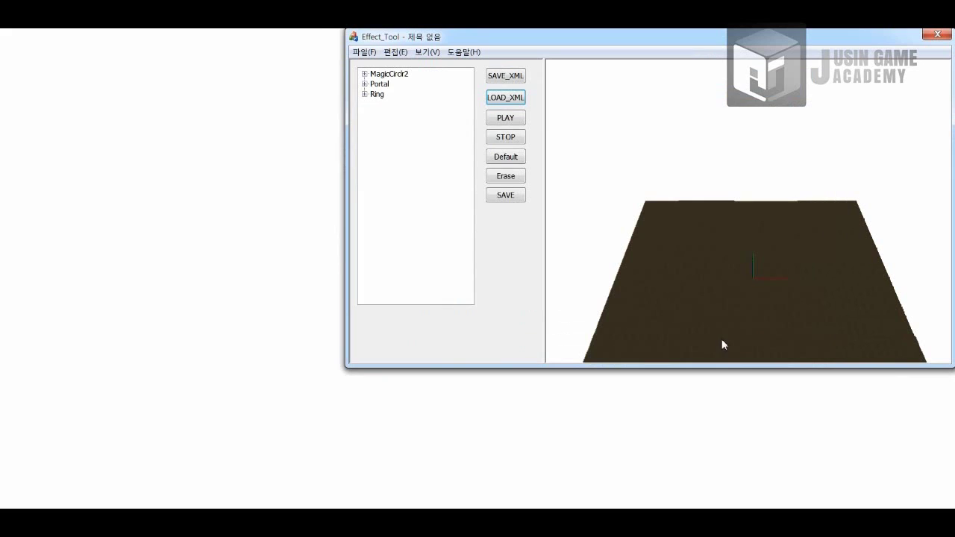
Step: Play the reloaded MagicCirclr2, Portal and Ring effect and look through the saved Recall effect's XML file
{"action": "left_click", "coordinate": [504, 121]}
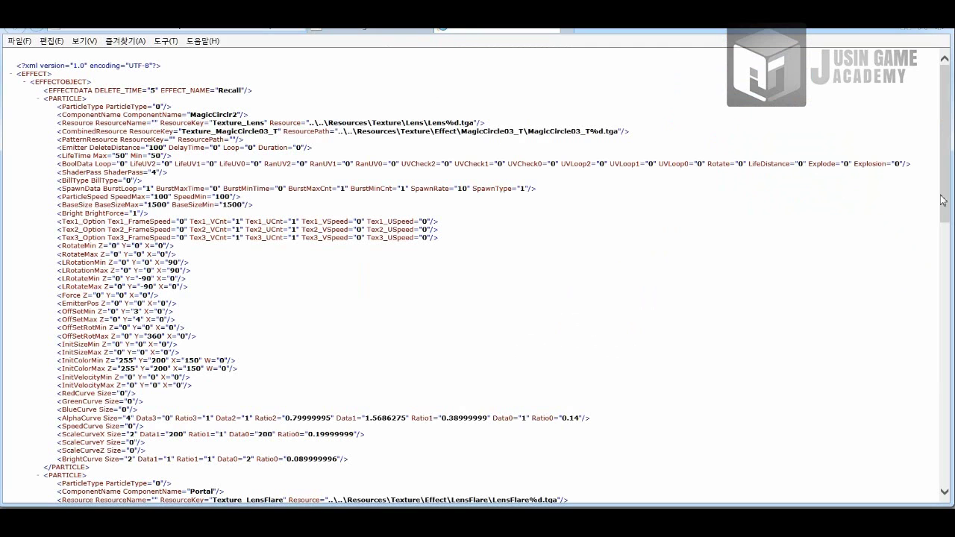
{"action": "left_click_drag", "start_coordinate": [943, 200], "coordinate": [881, 466]}
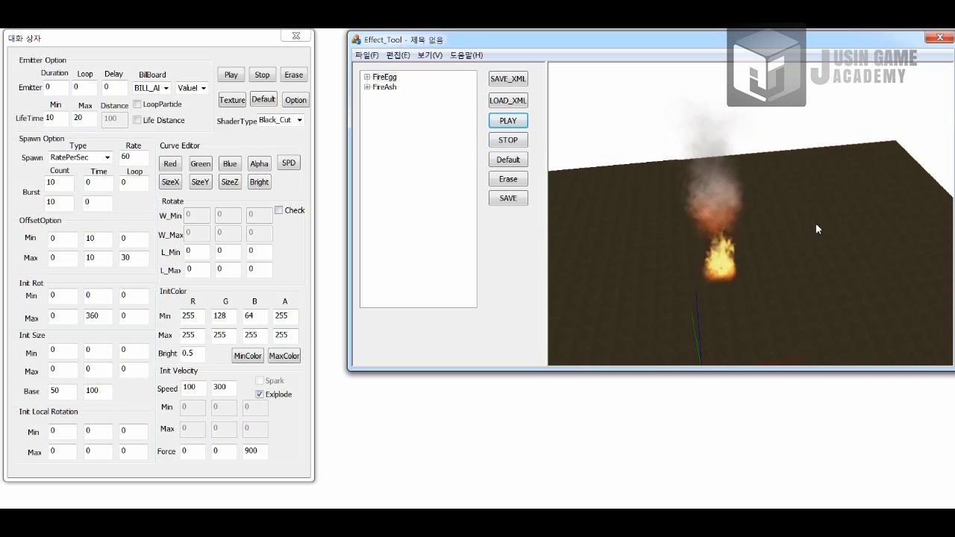
Step: View the FireEgg and FireAsh effect from another angle and distance, and play the Light, LightHand2 and LightningHand effect on the character
{"action": "middle_click_drag", "start_coordinate": [816, 223], "coordinate": [858, 248]}
{"action": "scroll", "coordinate": [805, 220], "scroll_direction": "up", "scroll_amount": 3}
{"action": "scroll", "coordinate": [859, 248], "scroll_direction": "down", "scroll_amount": 5}
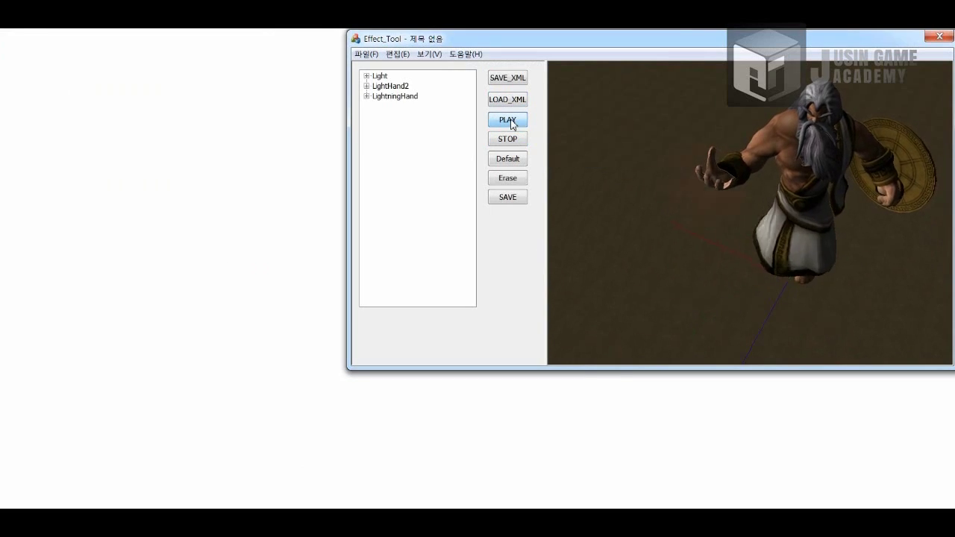
{"action": "left_click", "coordinate": [508, 120]}
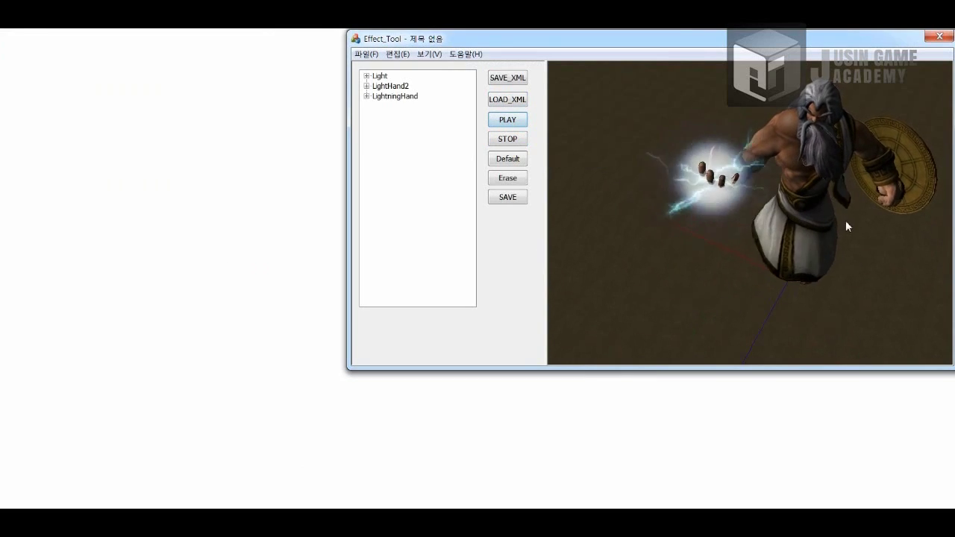
{"action": "left_click_drag", "start_coordinate": [846, 222], "coordinate": [849, 213]}
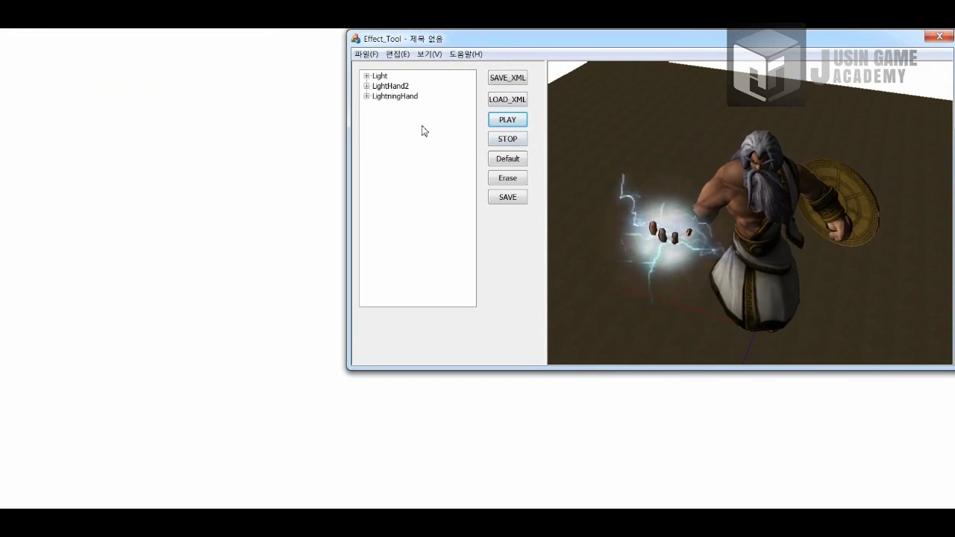
Step: Load the Neith_Bullet particle effect from its XML file in the Data folder
{"action": "left_click", "coordinate": [507, 99]}
{"action": "double_click", "coordinate": [574, 114]}
{"action": "left_click", "coordinate": [593, 143]}
{"action": "scroll", "coordinate": [618, 207], "scroll_direction": "down", "scroll_amount": 3}
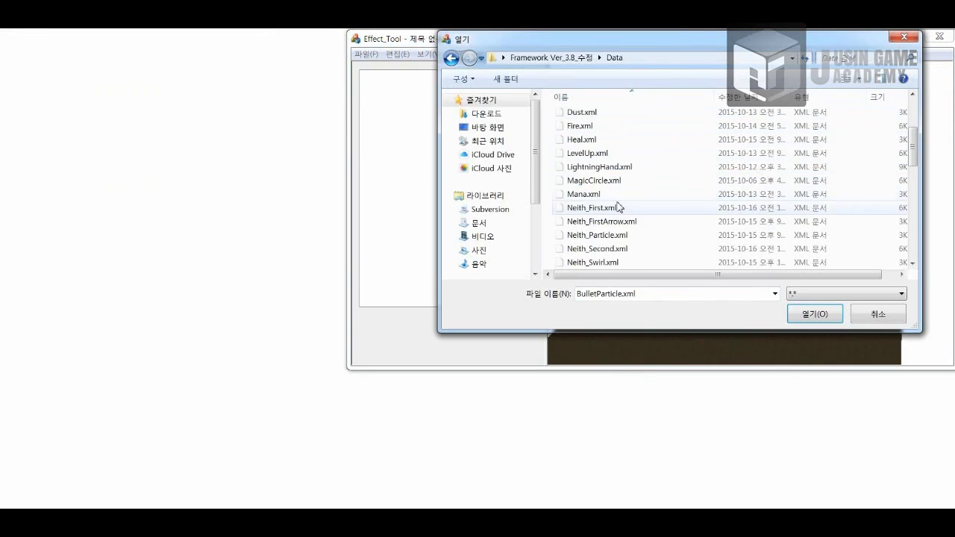
{"action": "double_click", "coordinate": [617, 236]}
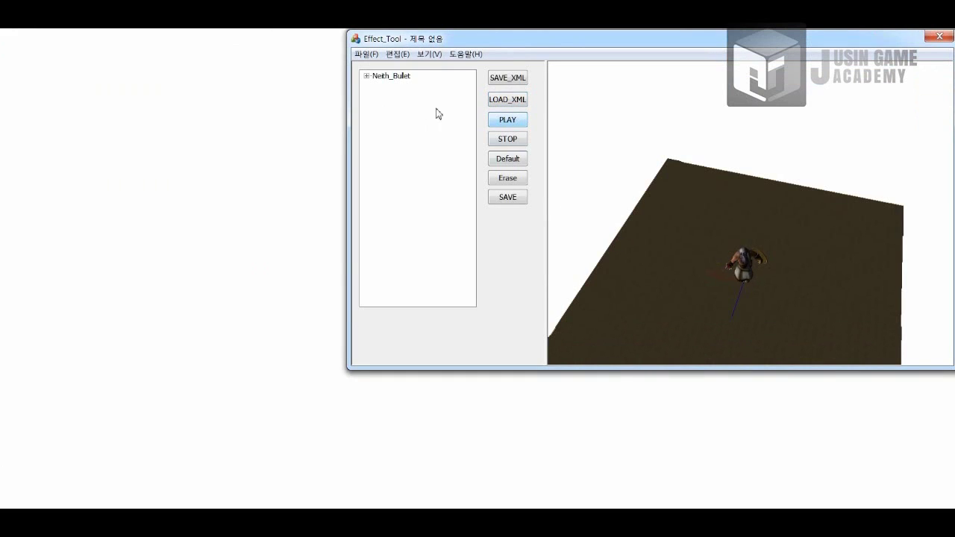
Step: In Neith_Bullet's particle settings, set the spawn type to RatePerSec and the burst loop to 5, and view the effect up close
{"action": "left_click", "coordinate": [406, 97]}
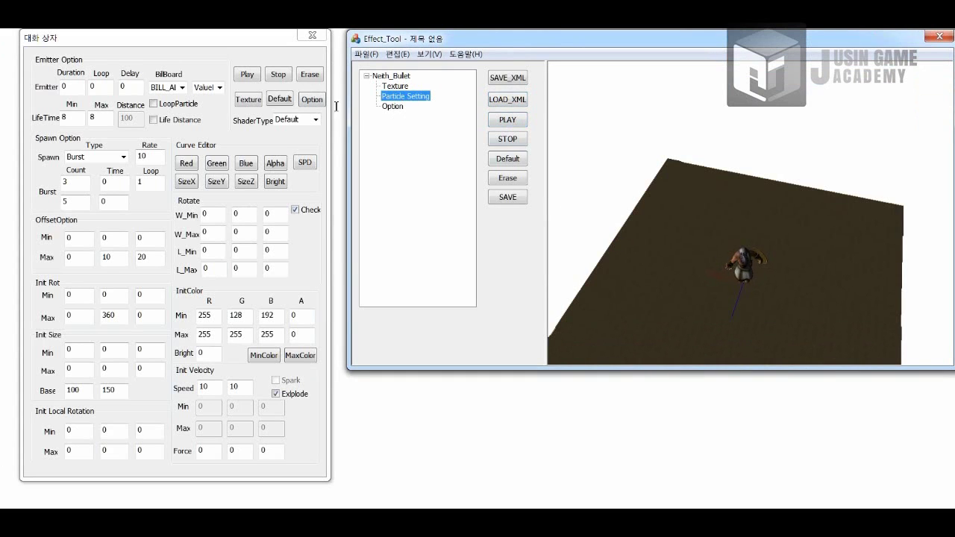
{"action": "left_click", "coordinate": [124, 156]}
{"action": "left_click", "coordinate": [82, 180]}
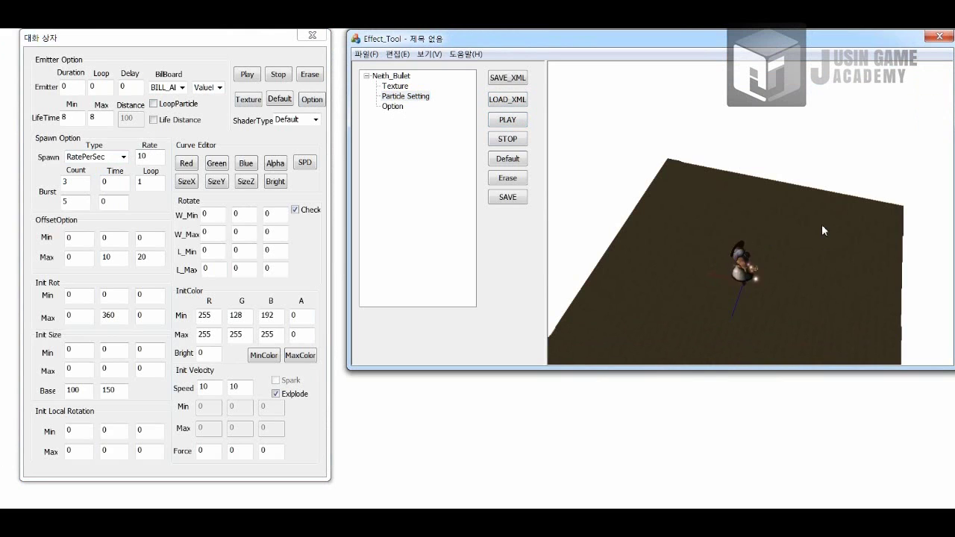
{"action": "scroll", "coordinate": [824, 237], "scroll_direction": "up", "scroll_amount": 5}
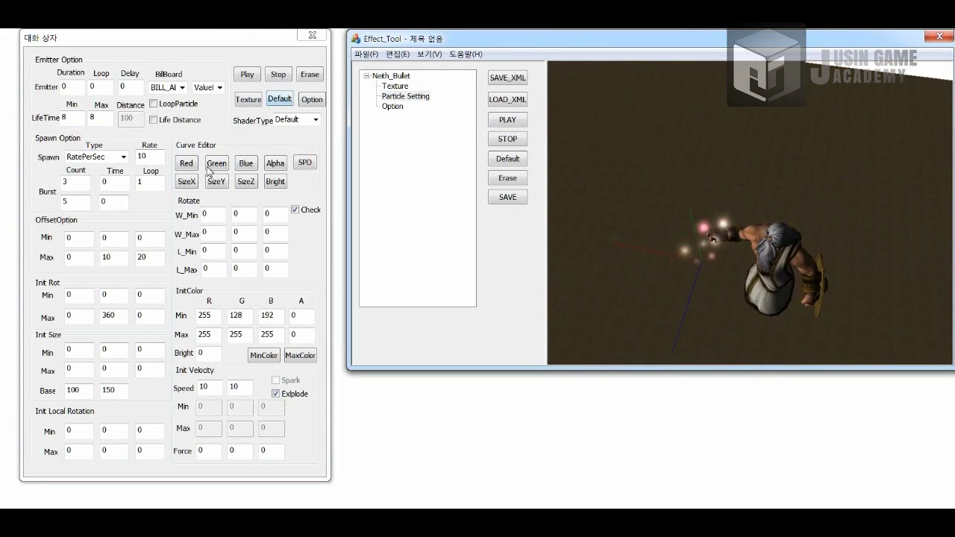
{"action": "left_click", "coordinate": [138, 184]}
{"action": "type", "text": "5"}
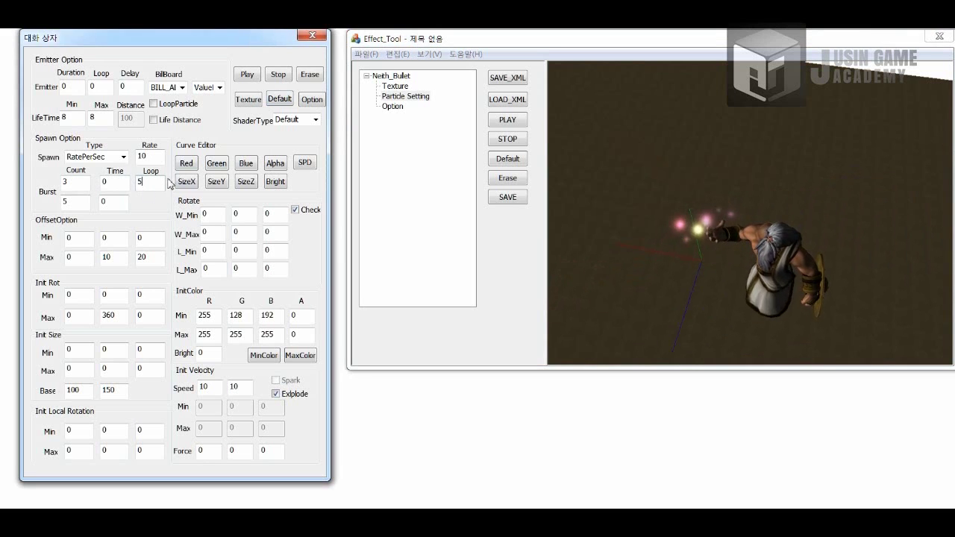
{"action": "left_click", "coordinate": [841, 159]}
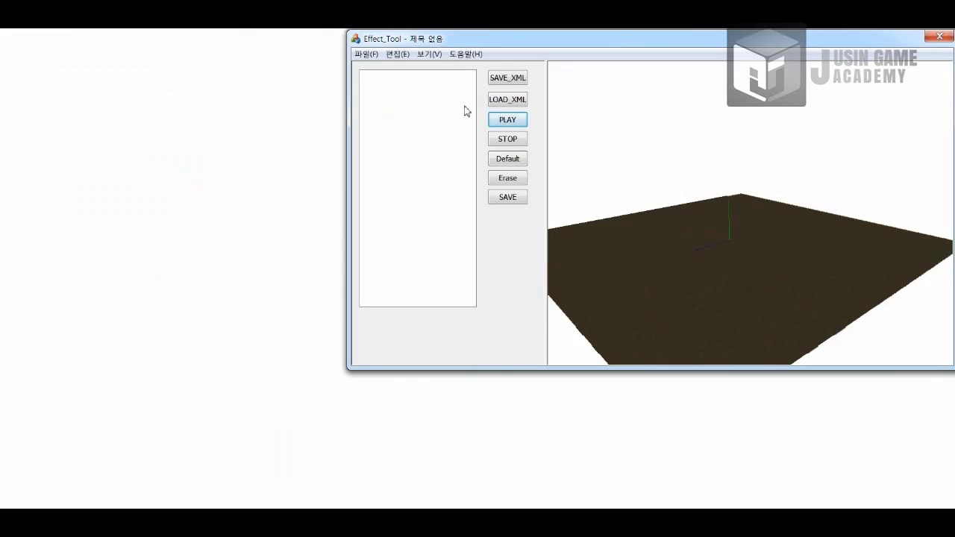
Step: Load UCloud.xml from the Data folder and preview its Spark and CLOUD effect from another angle
{"action": "left_click", "coordinate": [511, 101]}
{"action": "double_click", "coordinate": [575, 116]}
{"action": "left_click", "coordinate": [656, 199]}
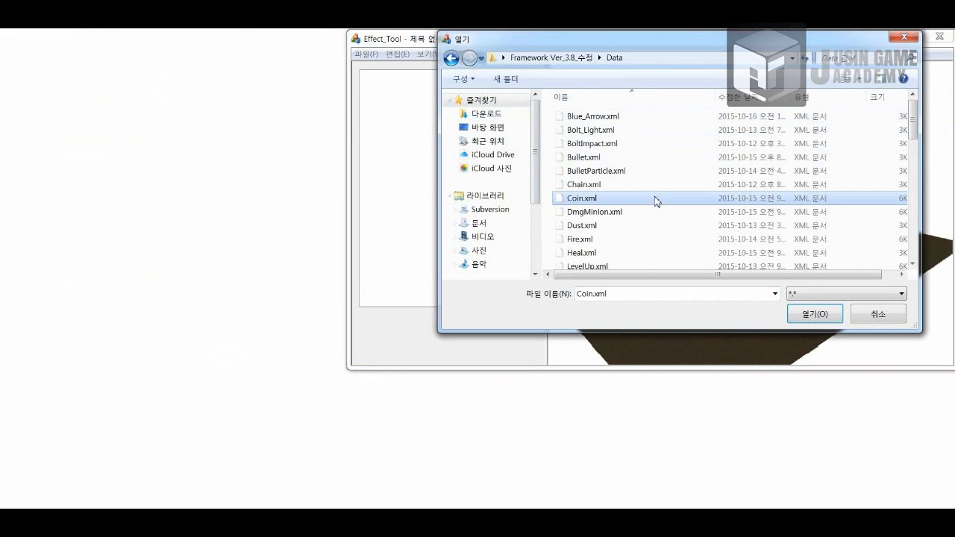
{"action": "left_click", "coordinate": [634, 239]}
{"action": "scroll", "coordinate": [637, 261], "scroll_direction": "down", "scroll_amount": 5}
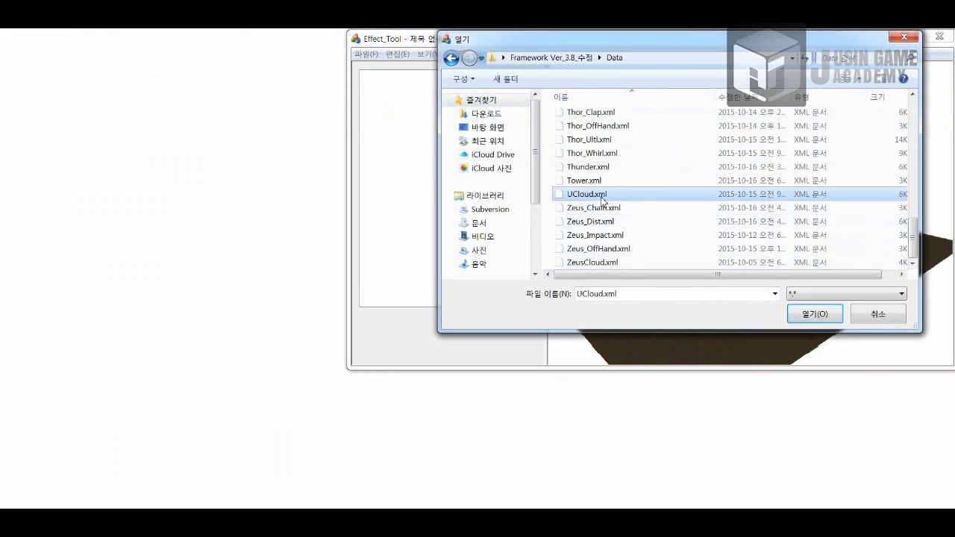
{"action": "double_click", "coordinate": [602, 195]}
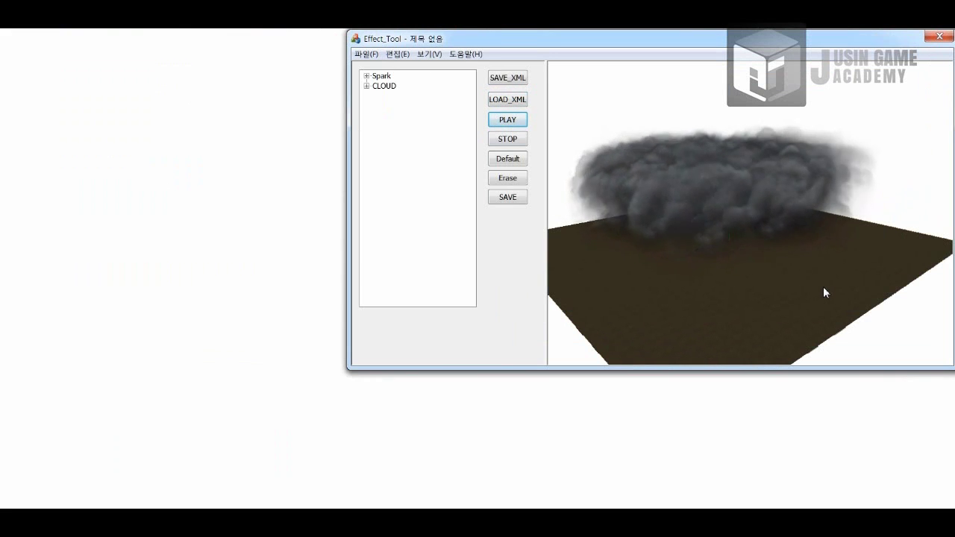
{"action": "middle_click_drag", "start_coordinate": [819, 287], "coordinate": [741, 268]}
{"action": "left_click_drag", "start_coordinate": [743, 274], "coordinate": [738, 273]}
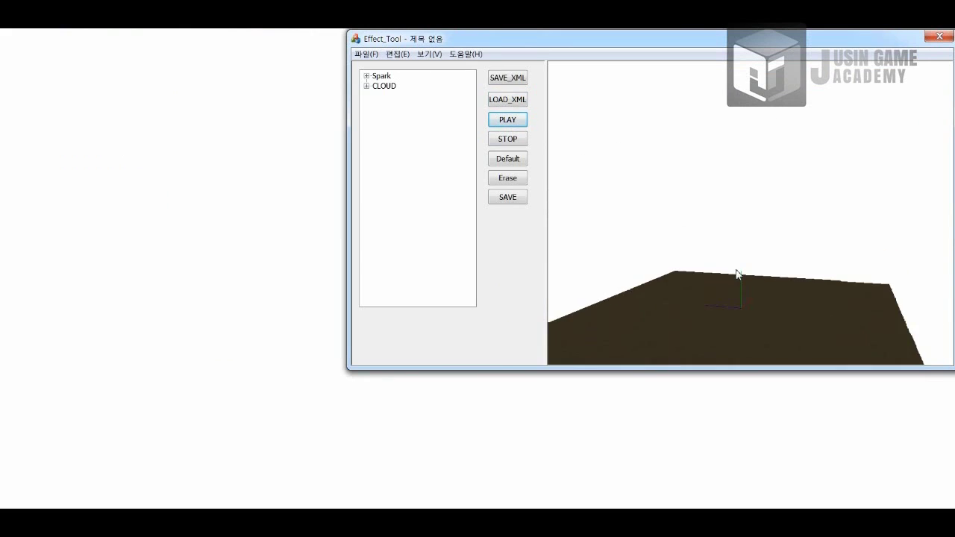